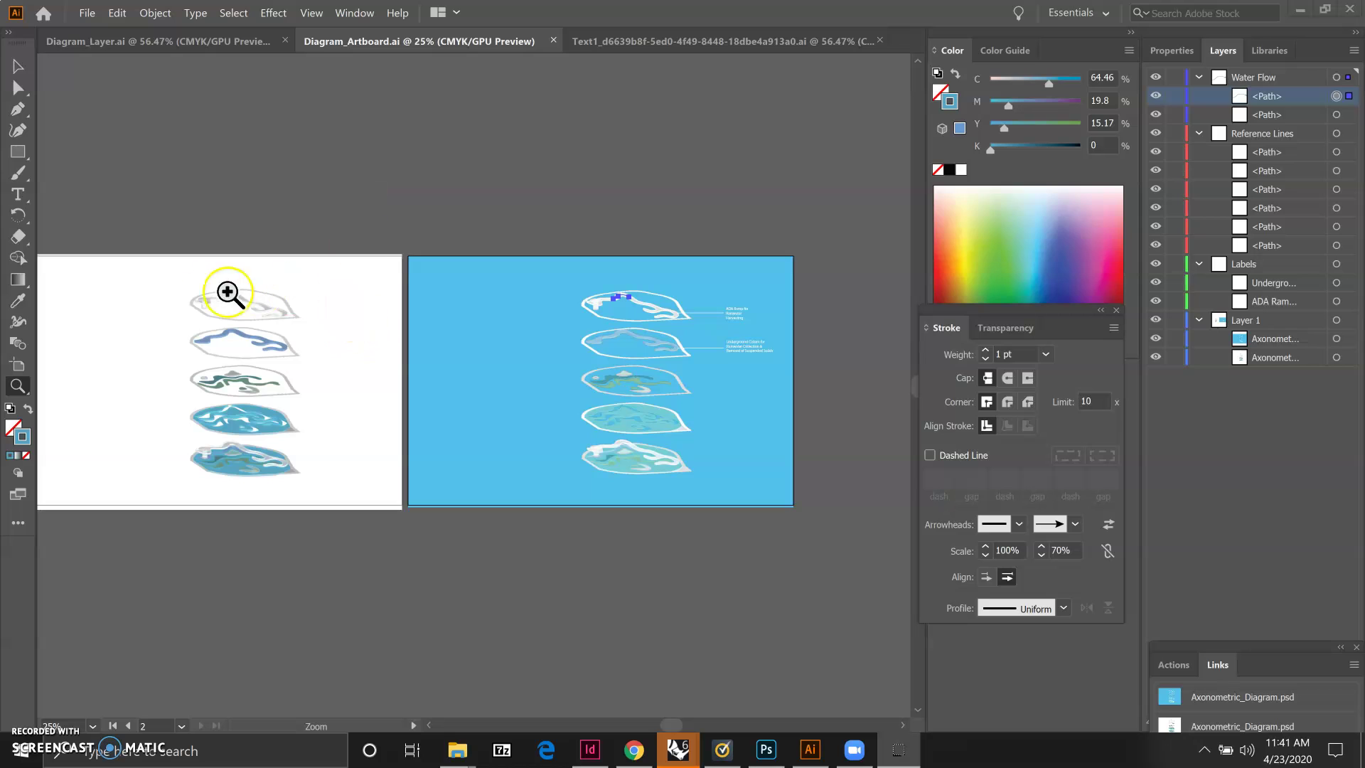
Overwrite Diagram_Artboard.ai with the two-artboard diagram, accepting the Illustrator 2020 save options
{"action": "left_click", "coordinate": [87, 14]}
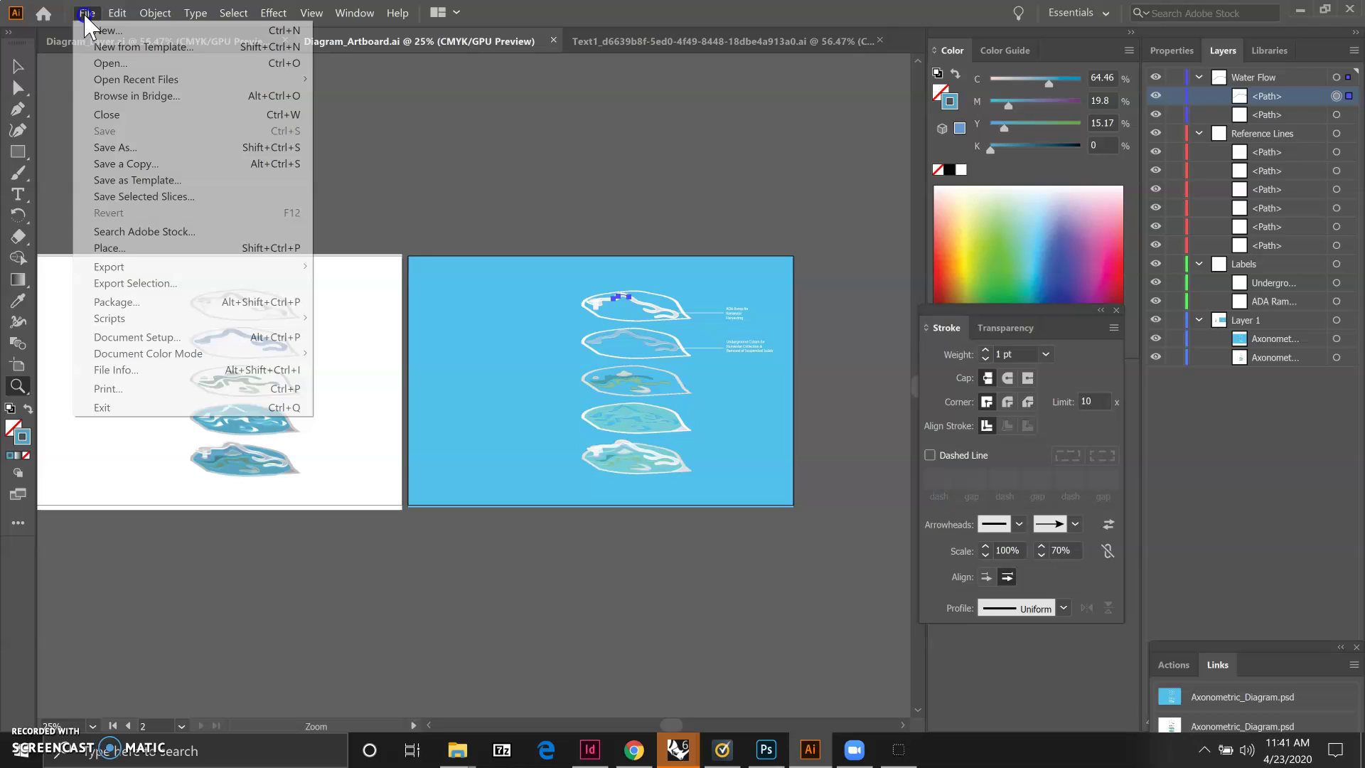
{"action": "left_click", "coordinate": [123, 149]}
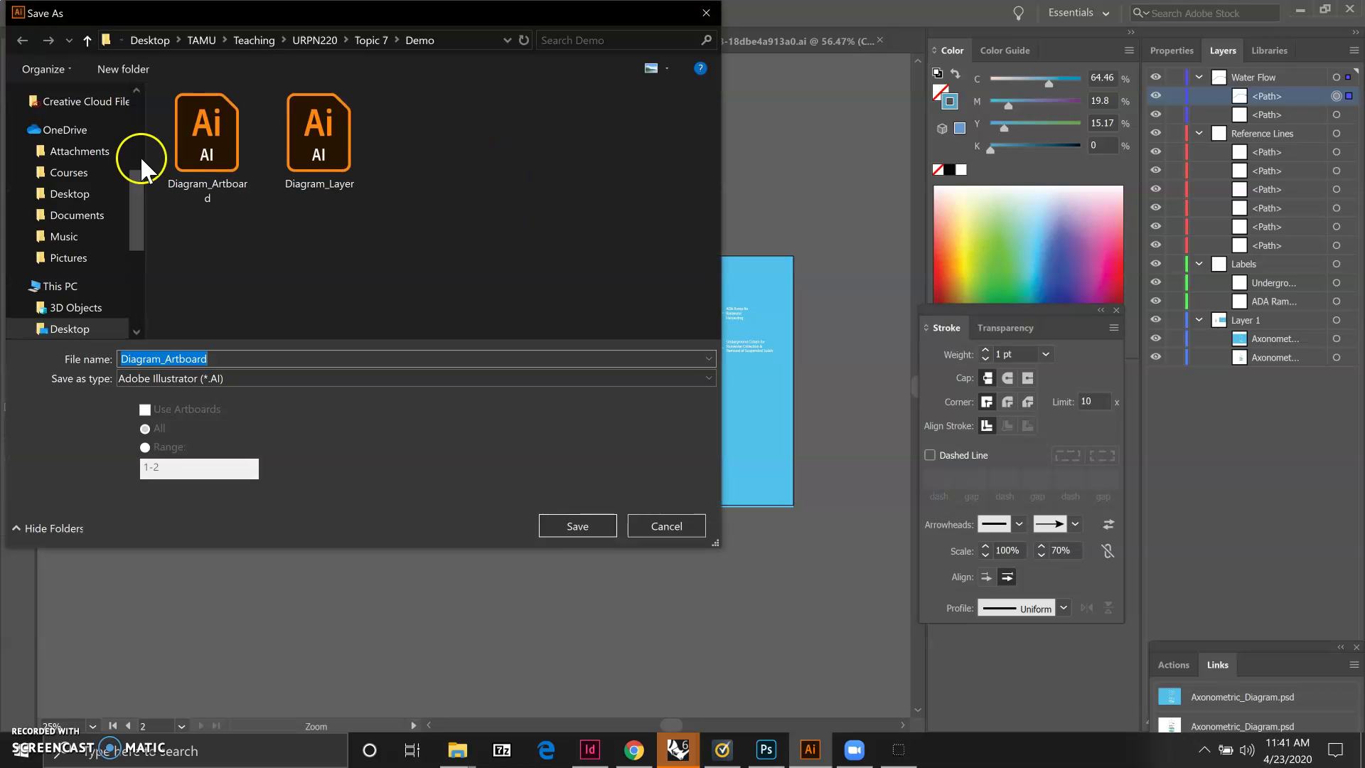
{"action": "left_click", "coordinate": [206, 141]}
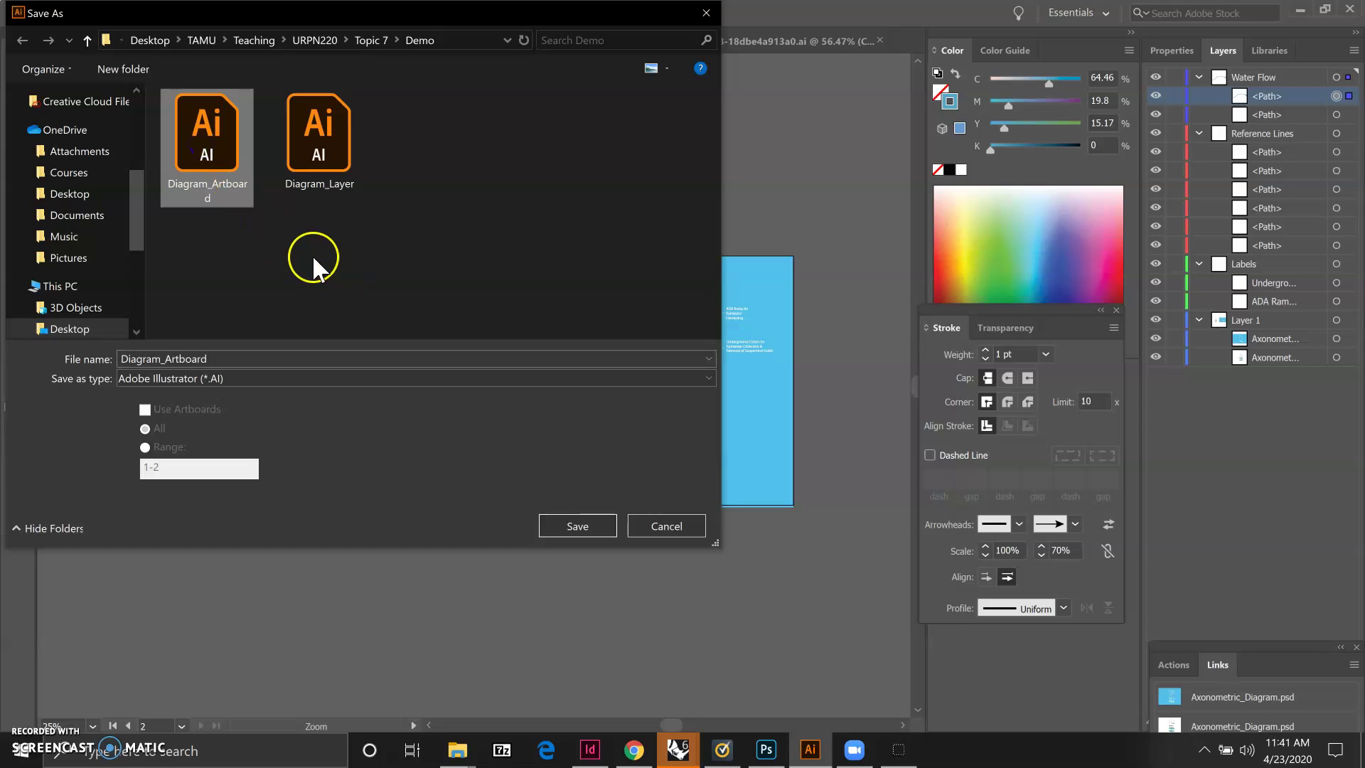
{"action": "left_click", "coordinate": [553, 526]}
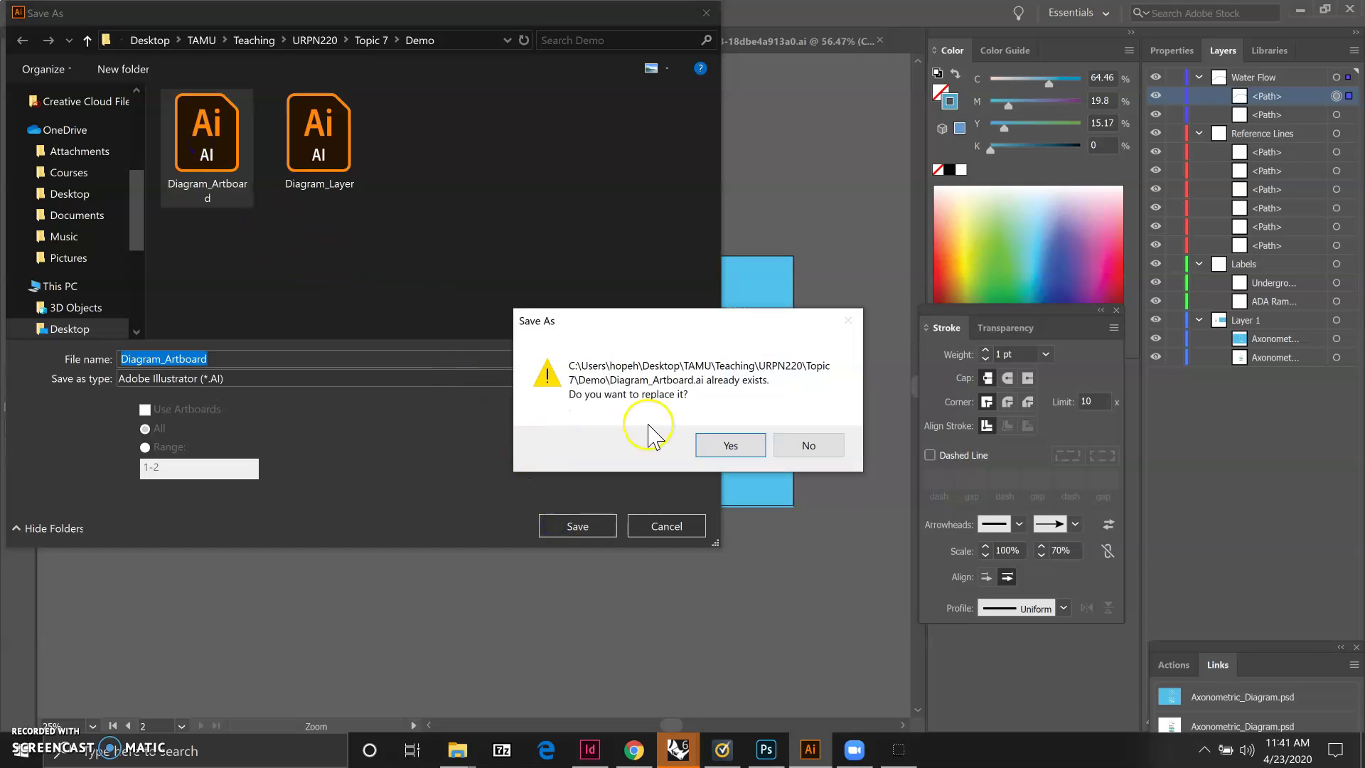
{"action": "left_click", "coordinate": [720, 446]}
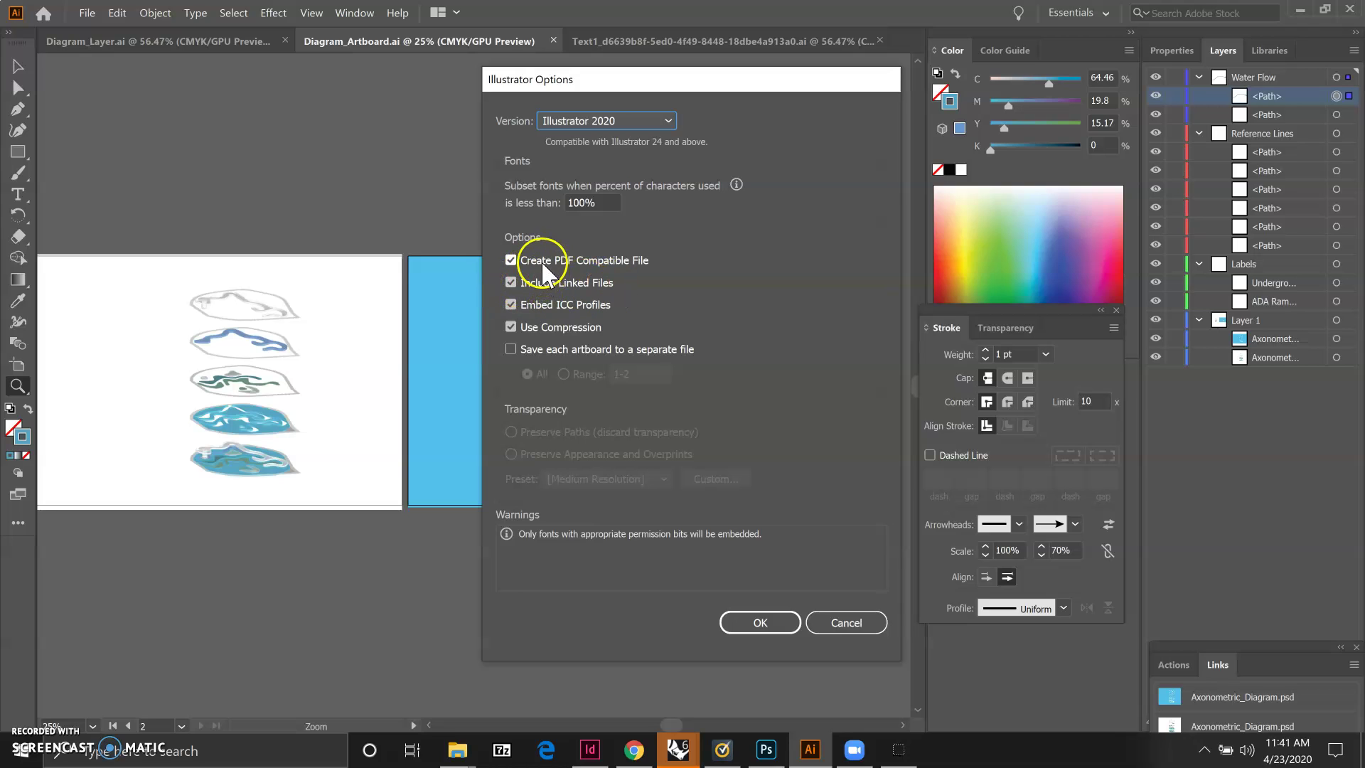
{"action": "left_click", "coordinate": [737, 618]}
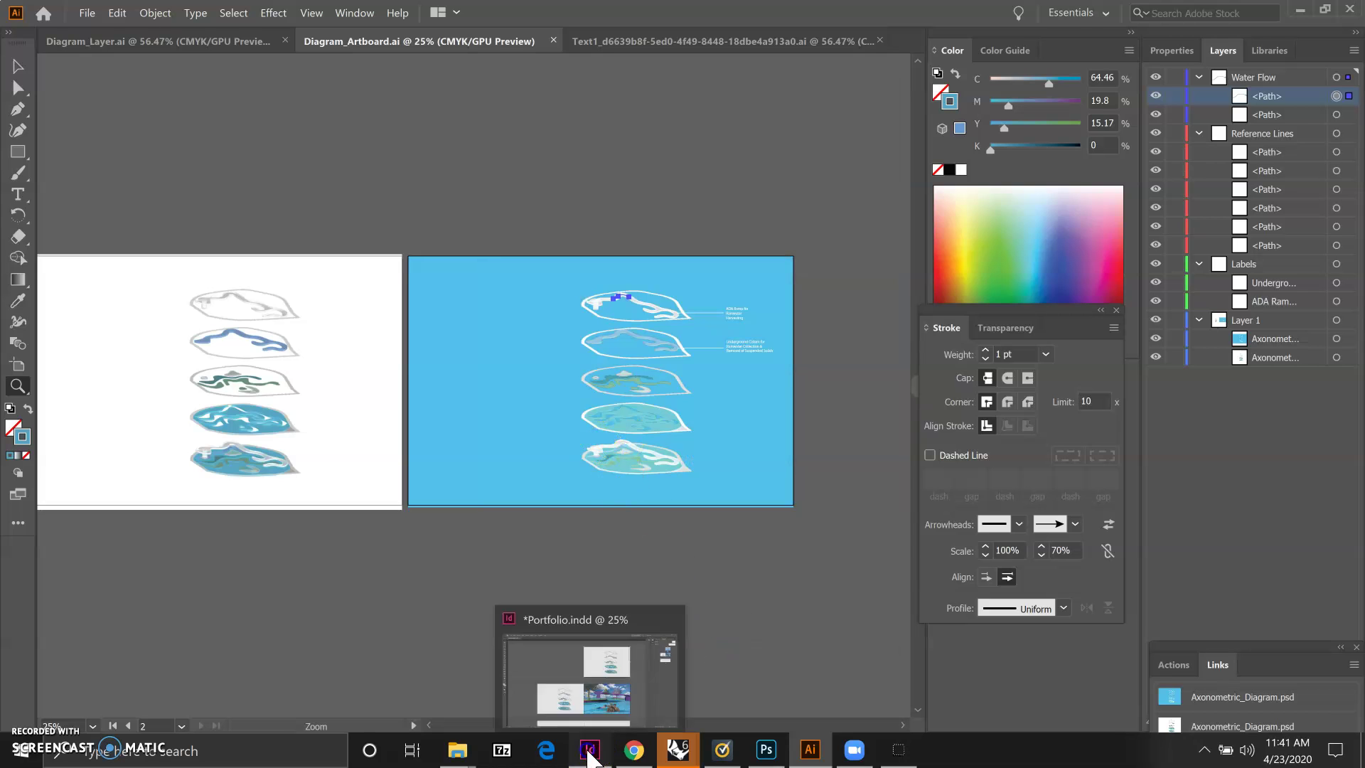
In the Portfolio layout's Links panel, update the modified Diagram_Artboard.ai link
{"action": "left_click", "coordinate": [589, 754]}
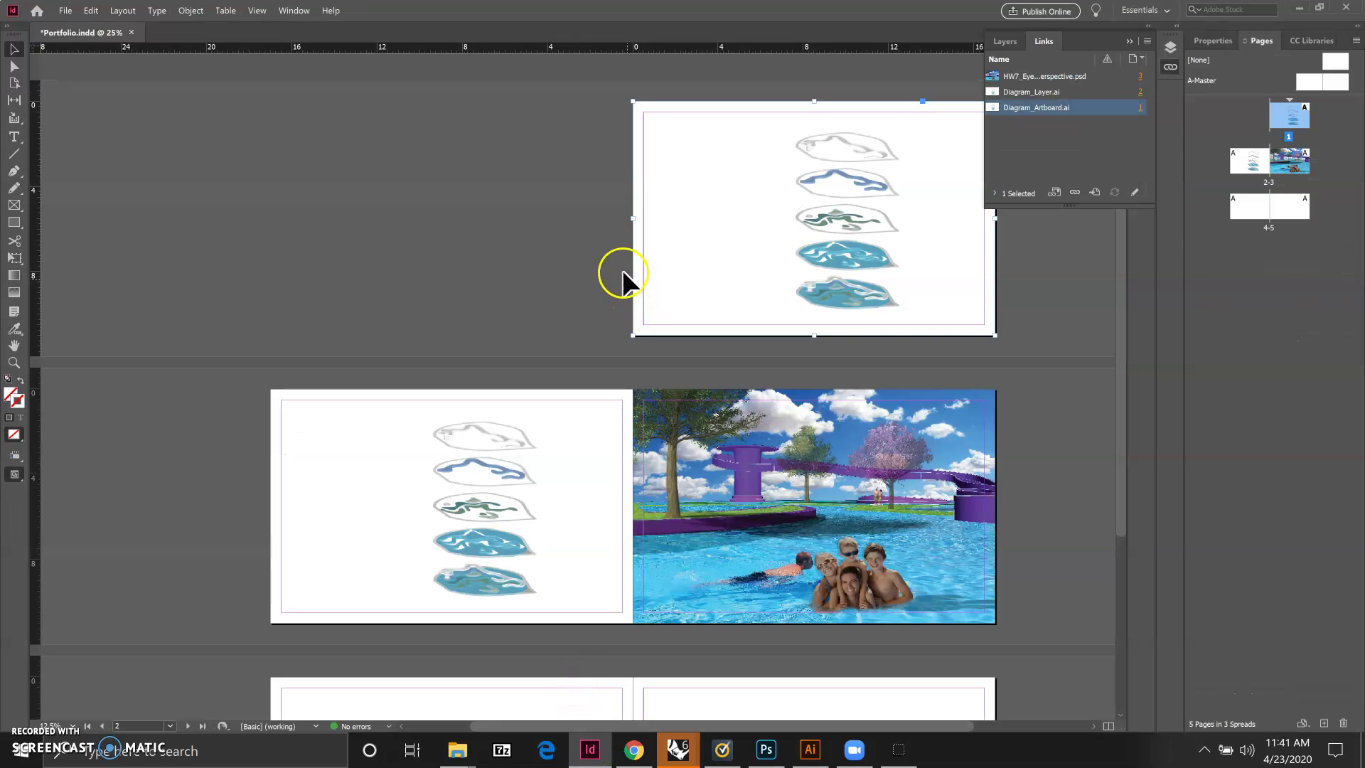
{"action": "left_click_drag", "start_coordinate": [1035, 109], "coordinate": [765, 123]}
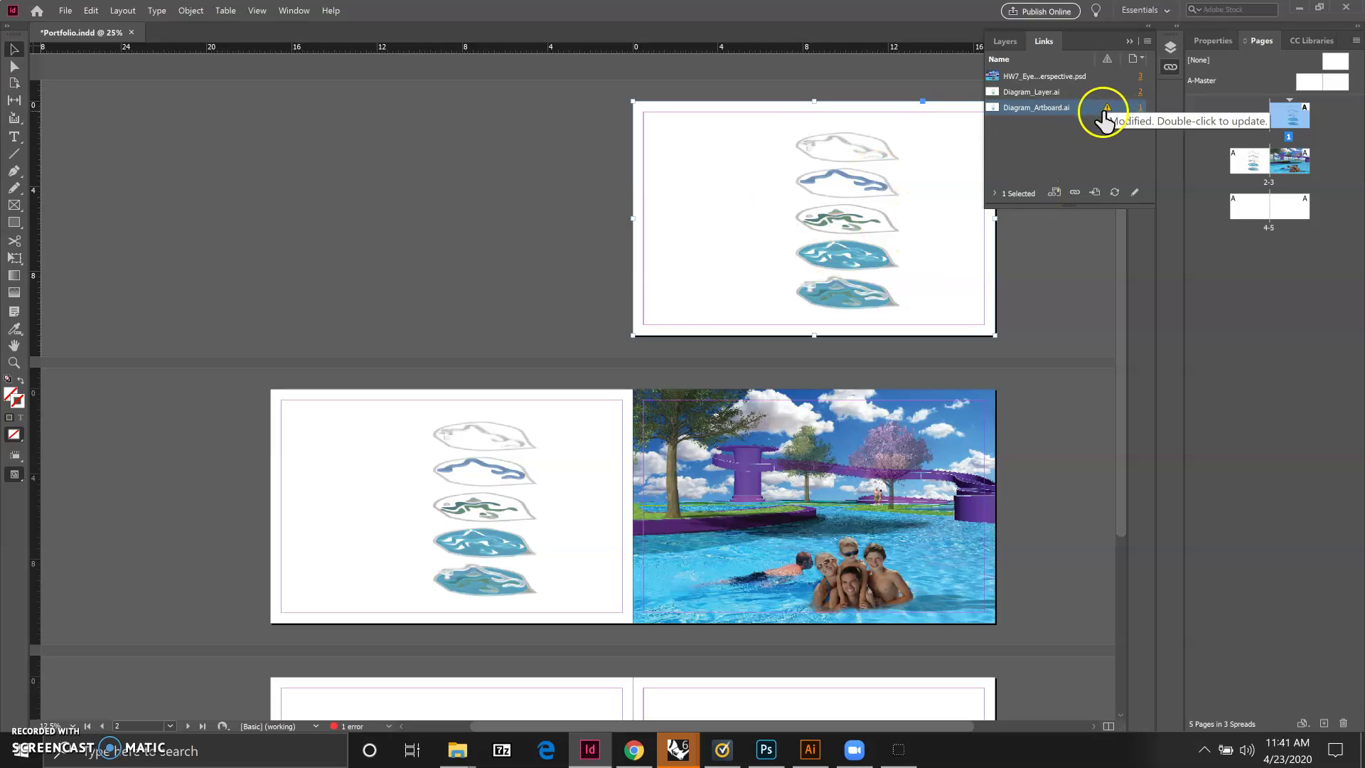
{"action": "mouse_move", "coordinate": [1110, 120]}
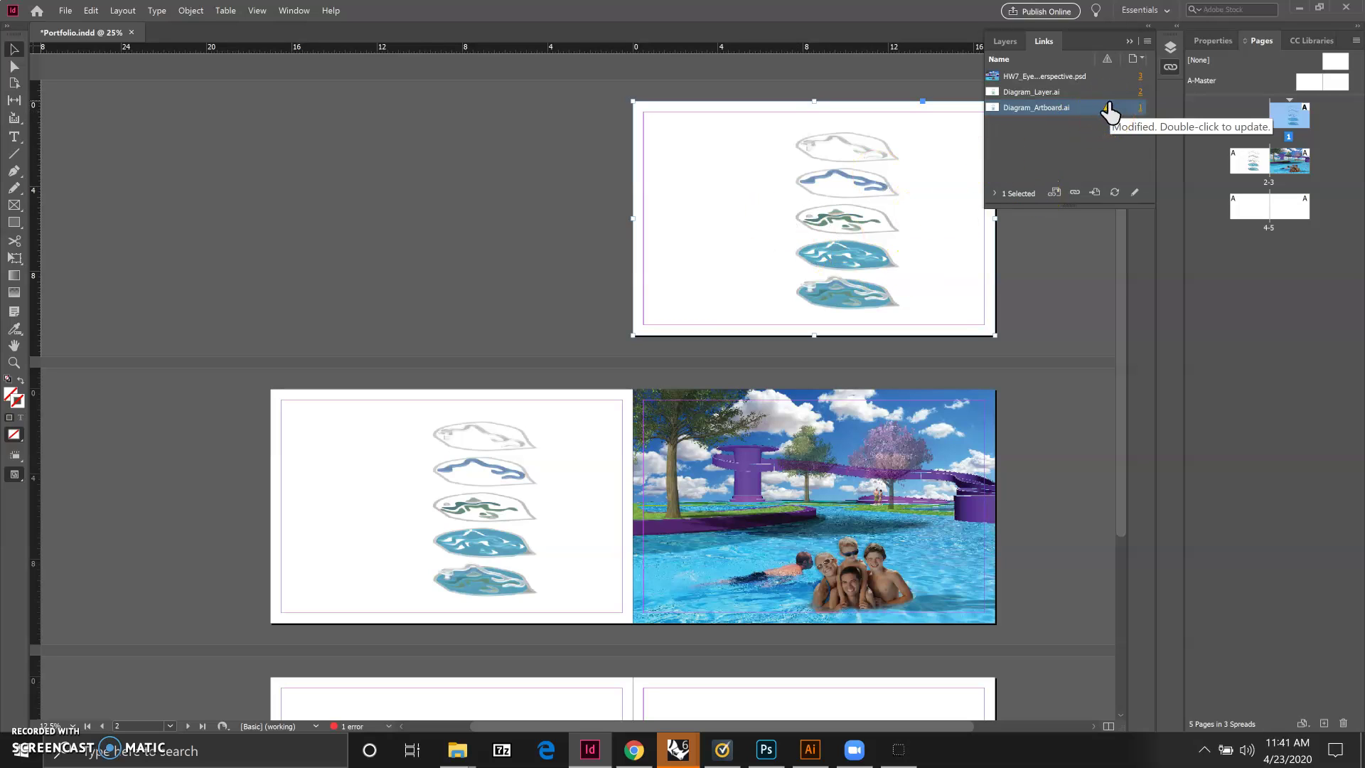
{"action": "left_click", "coordinate": [1049, 112]}
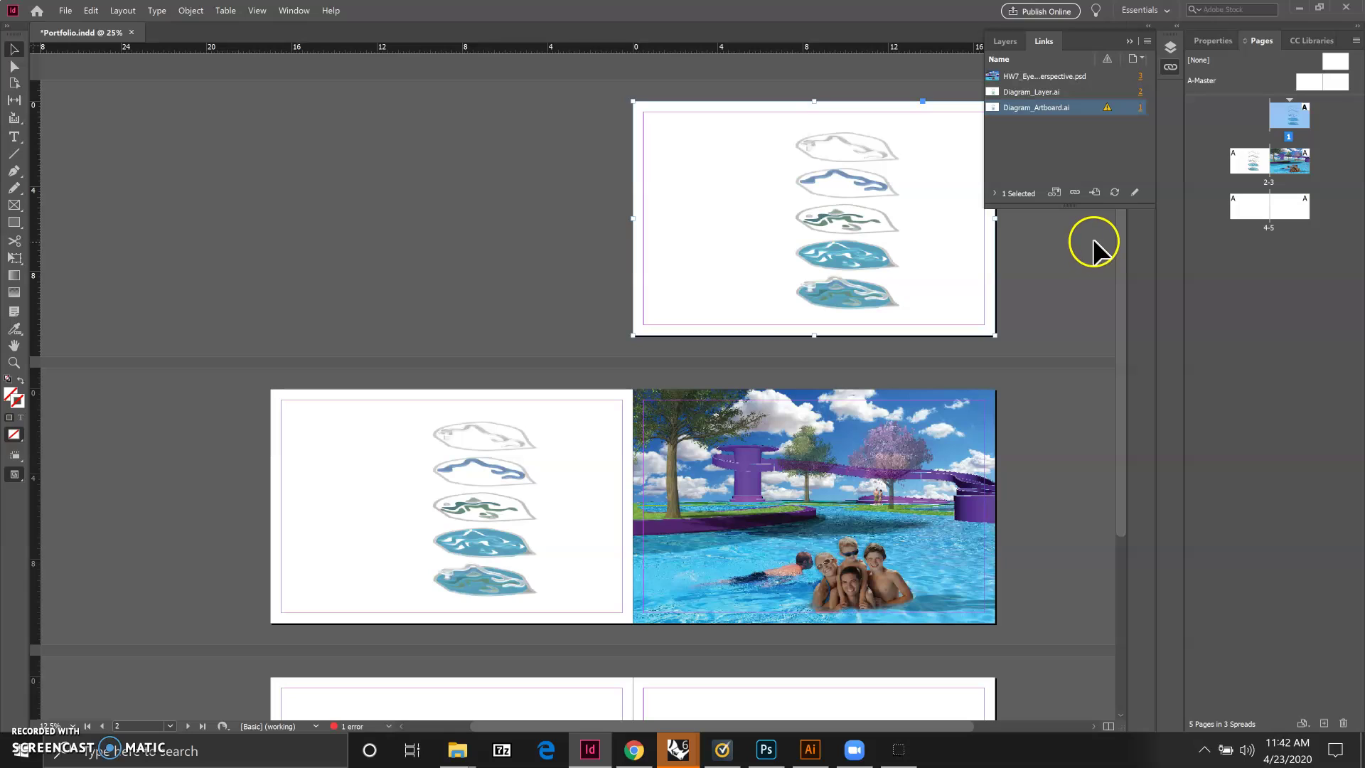
{"action": "left_click", "coordinate": [1114, 193]}
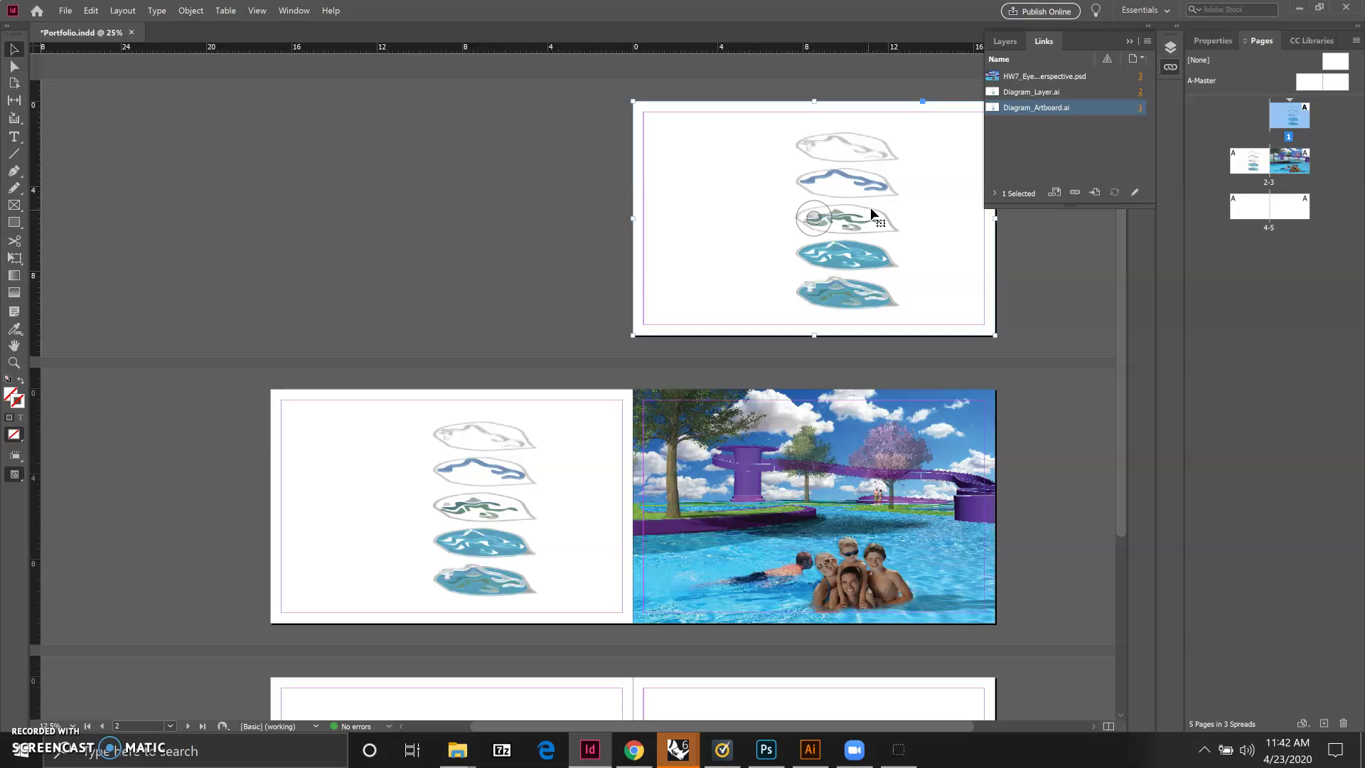
Relink the page 1 diagram to the Diagram_Artboard.ai file
{"action": "left_click", "coordinate": [1074, 196]}
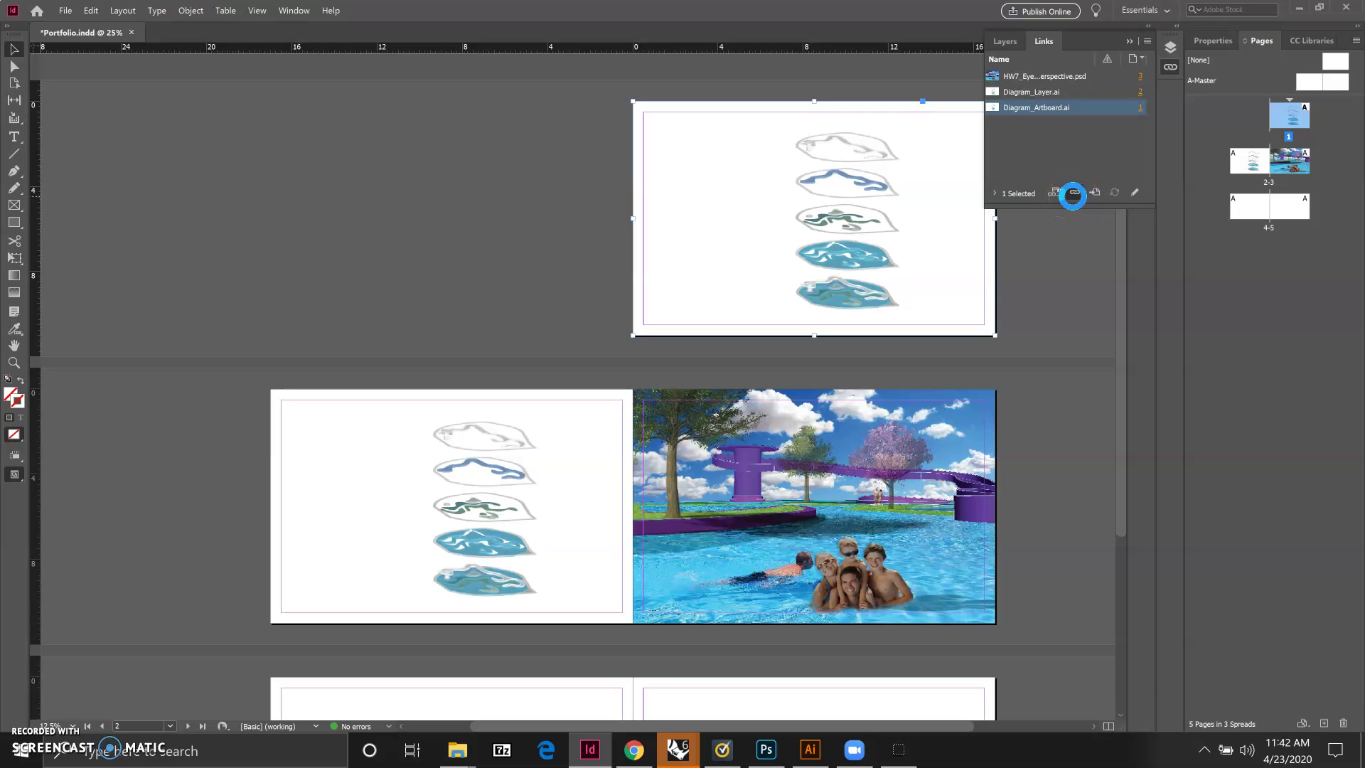
{"action": "left_click", "coordinate": [565, 408]}
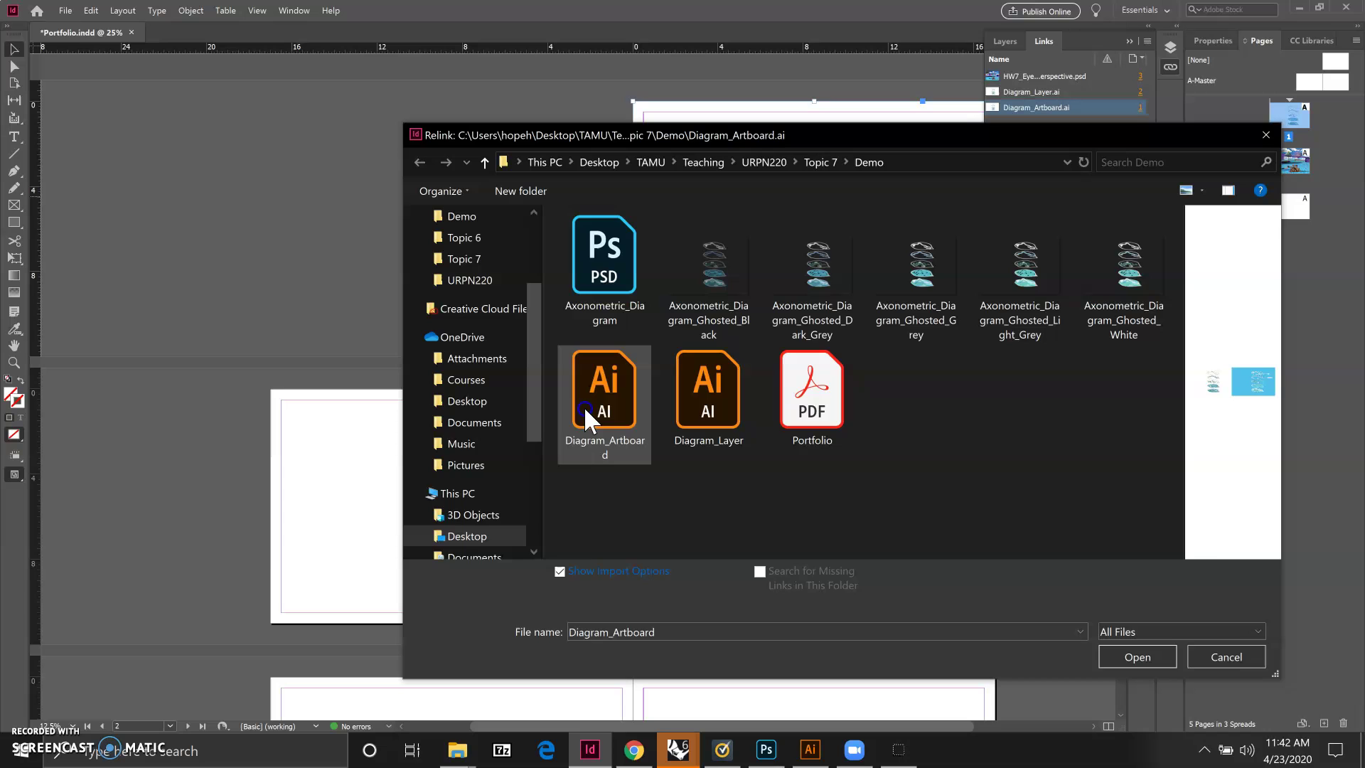
{"action": "left_click", "coordinate": [1128, 658]}
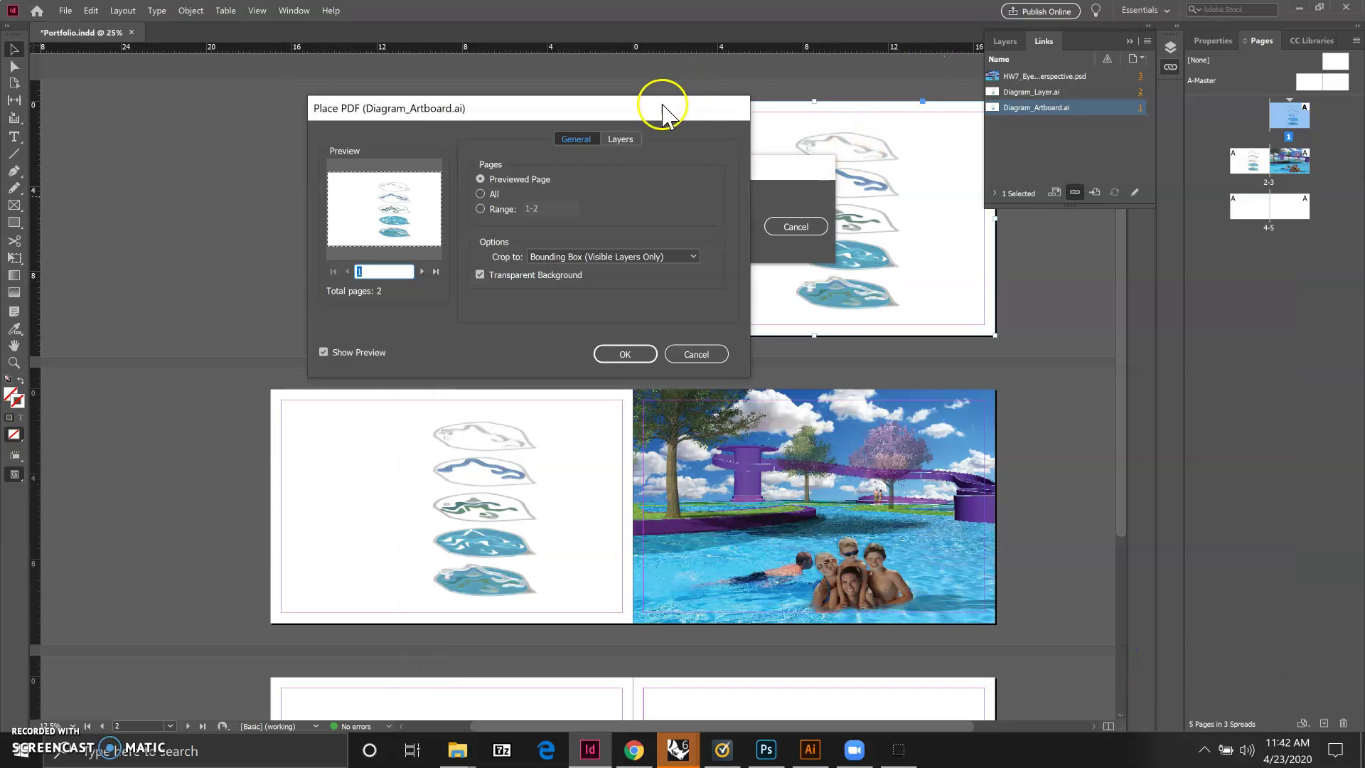
In the Place PDF options, place only previewed page 2, the blue labelled artboard
{"action": "left_click_drag", "start_coordinate": [658, 109], "coordinate": [453, 89]}
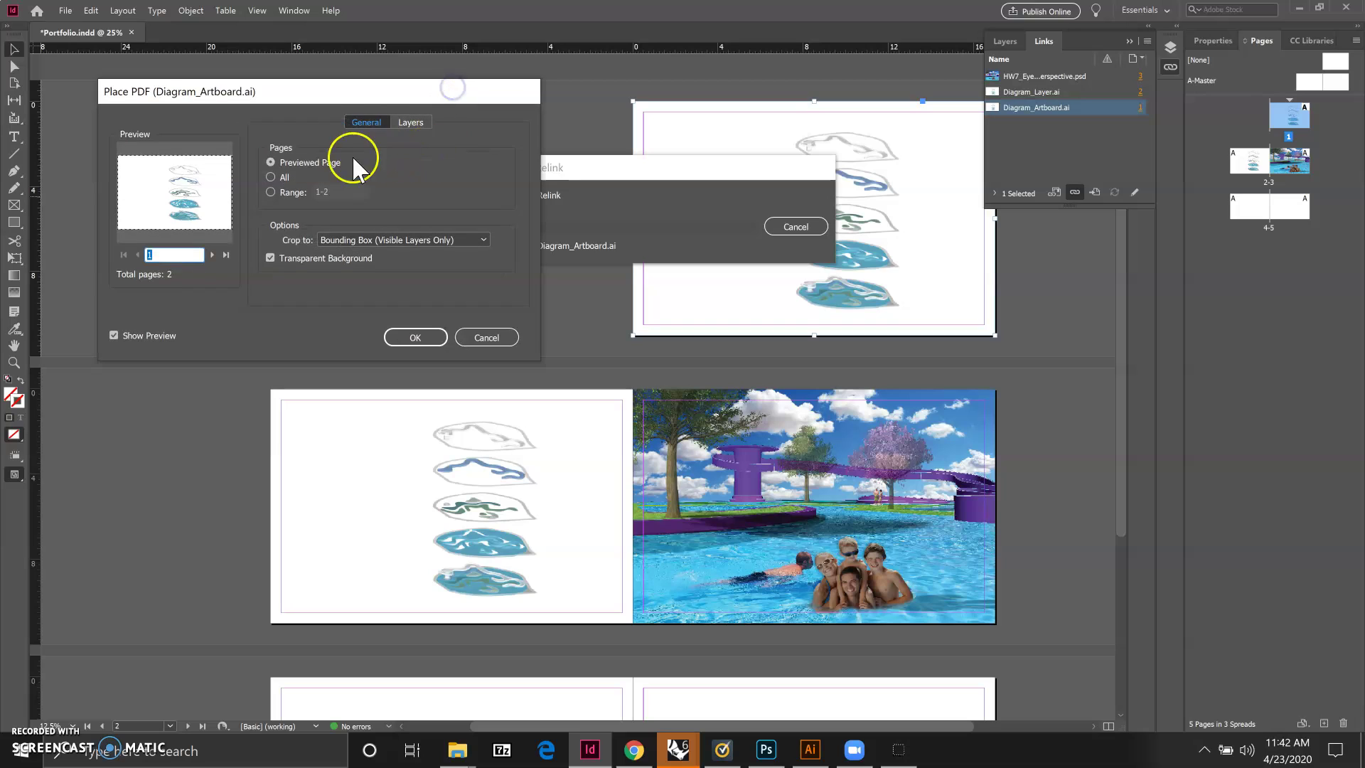
{"action": "left_click", "coordinate": [416, 122]}
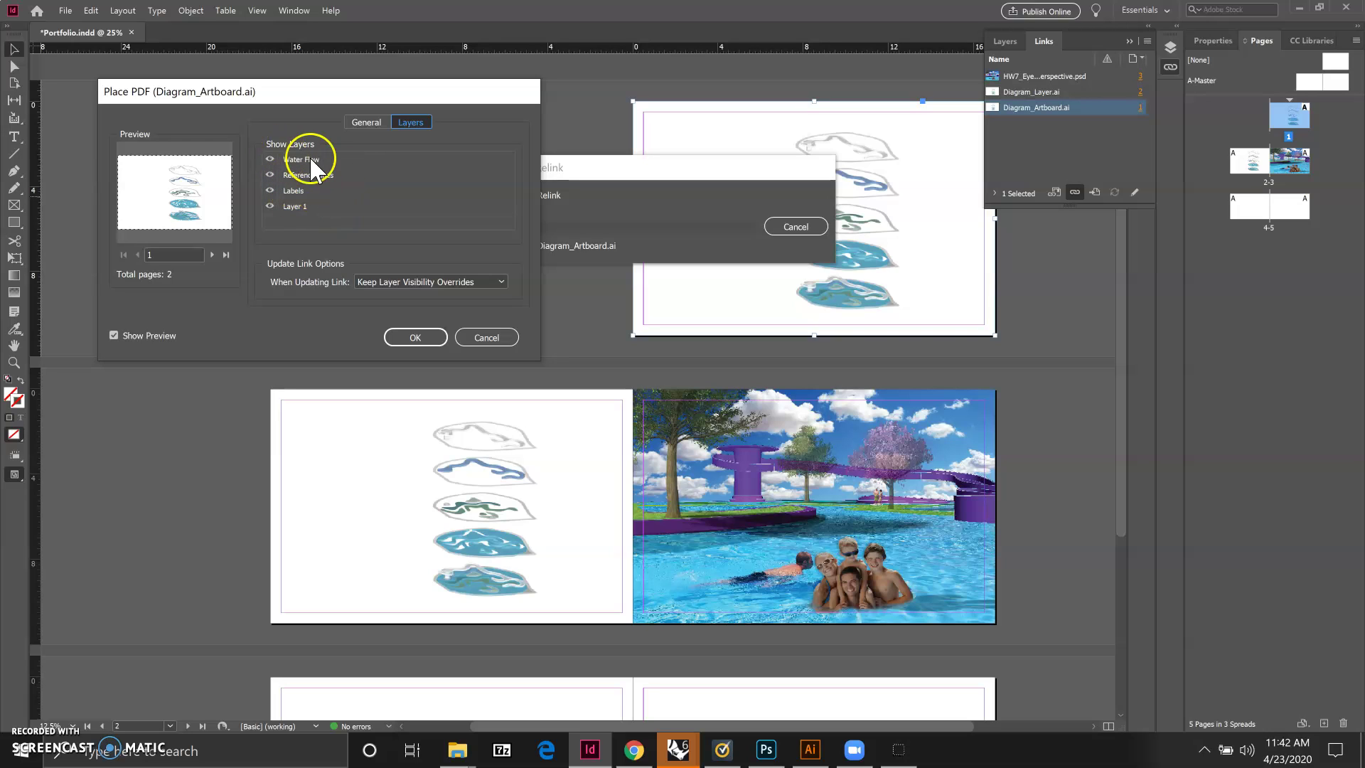
{"action": "left_click", "coordinate": [363, 122]}
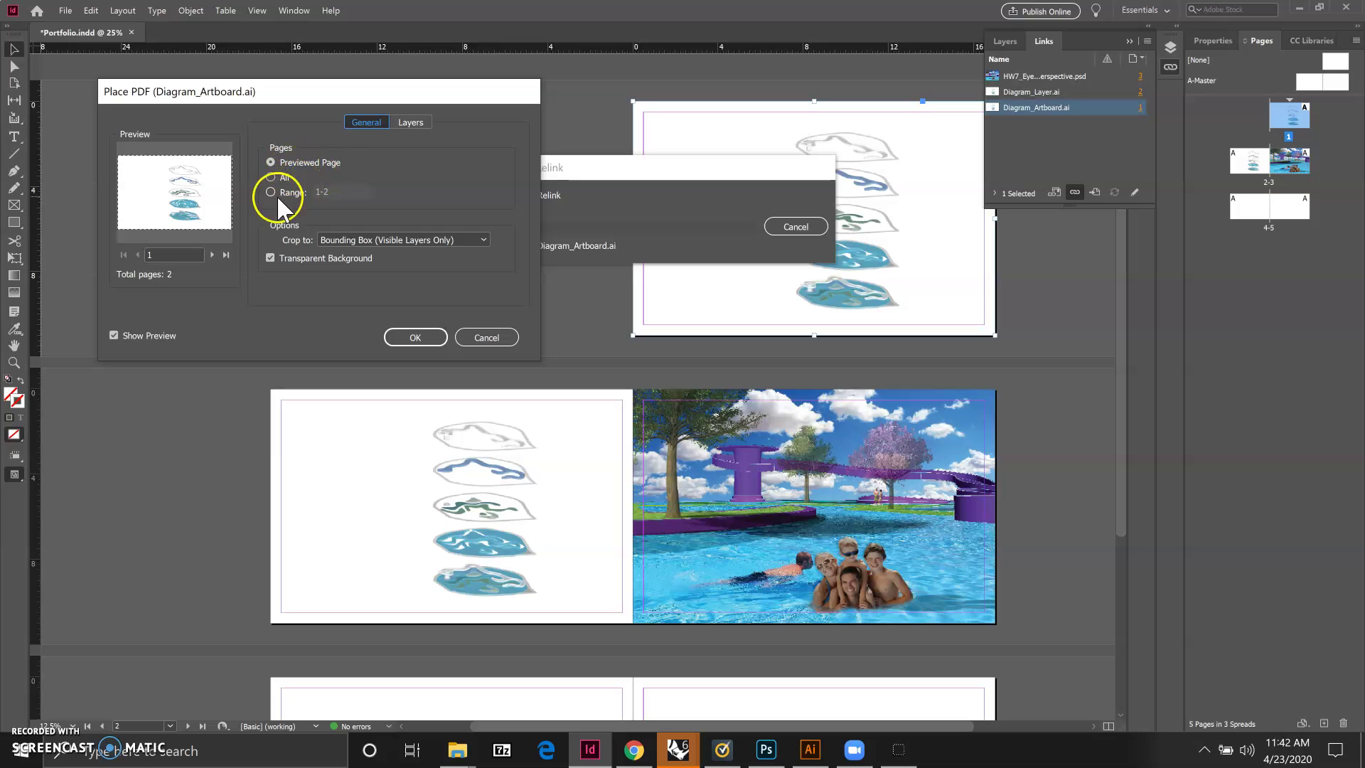
{"action": "left_click", "coordinate": [212, 254]}
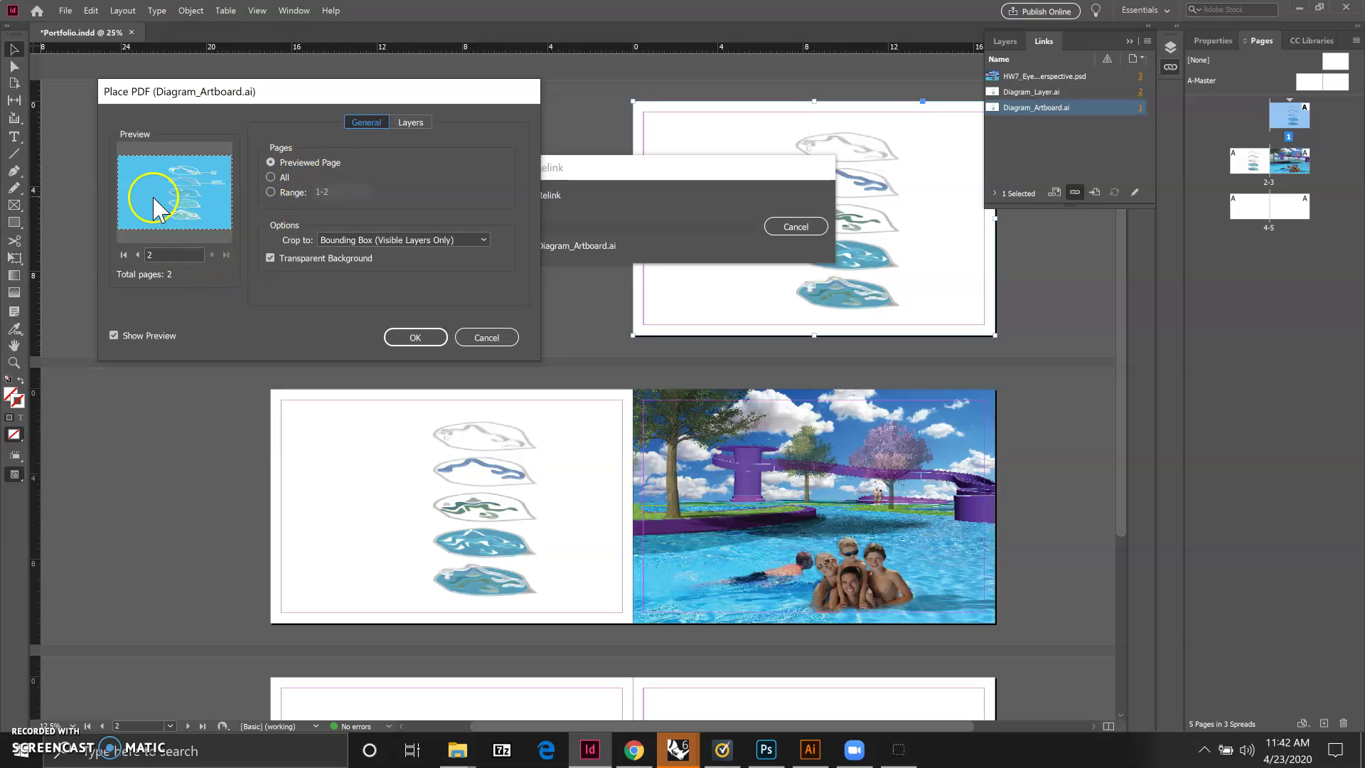
{"action": "left_click", "coordinate": [189, 186]}
{"action": "left_click", "coordinate": [264, 203]}
{"action": "left_click", "coordinate": [271, 192]}
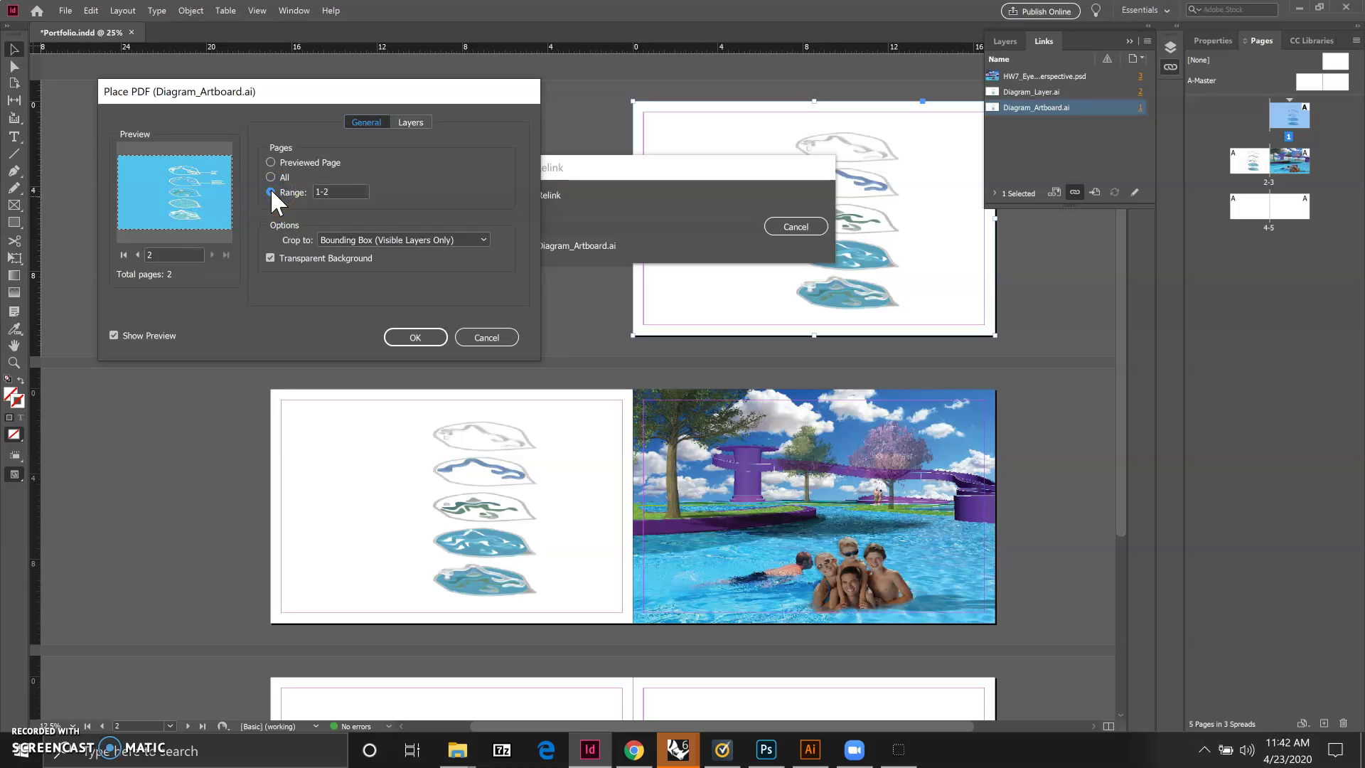
{"action": "left_click", "coordinate": [153, 253]}
{"action": "left_click", "coordinate": [271, 162]}
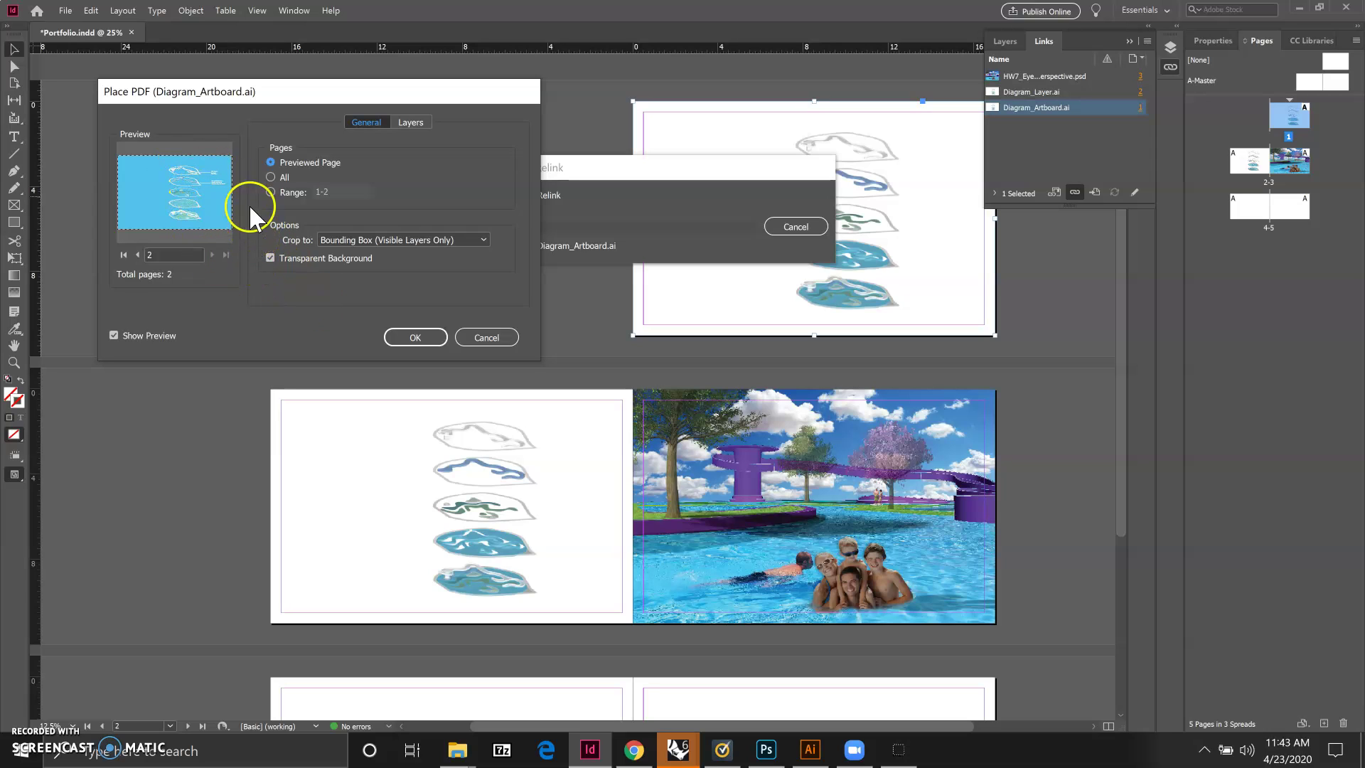
{"action": "left_click", "coordinate": [404, 334]}
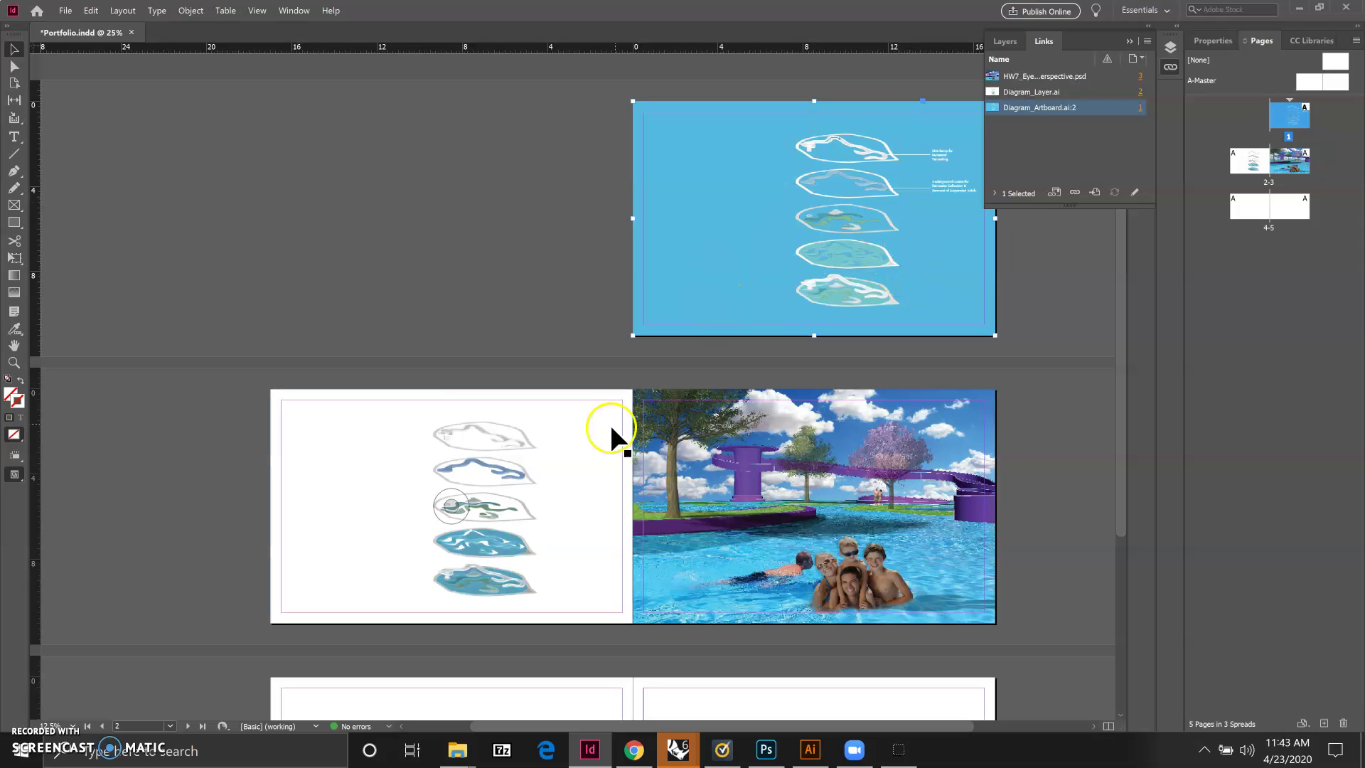
Delete the white diagram on page 2 and move the blue diagram from page 1 there
{"action": "left_click", "coordinate": [573, 449]}
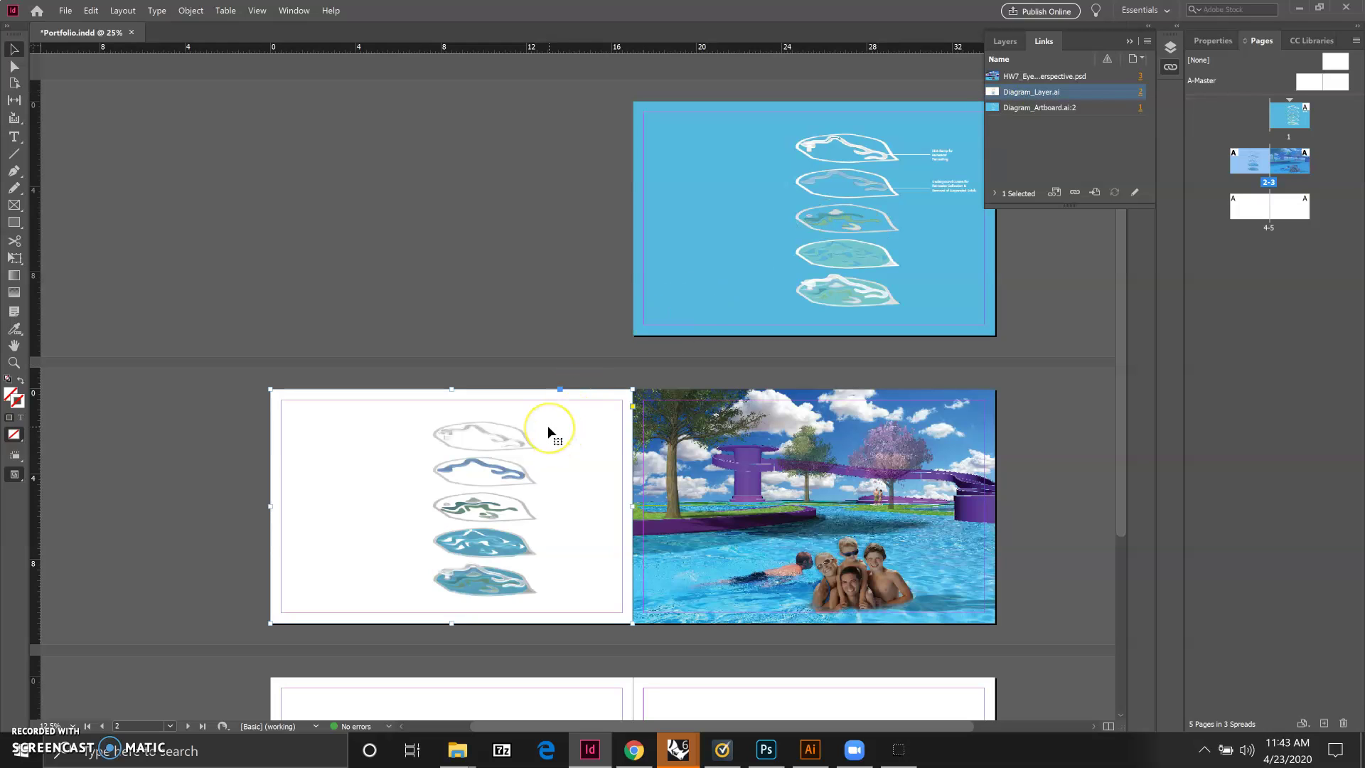
{"action": "key", "text": "Delete"}
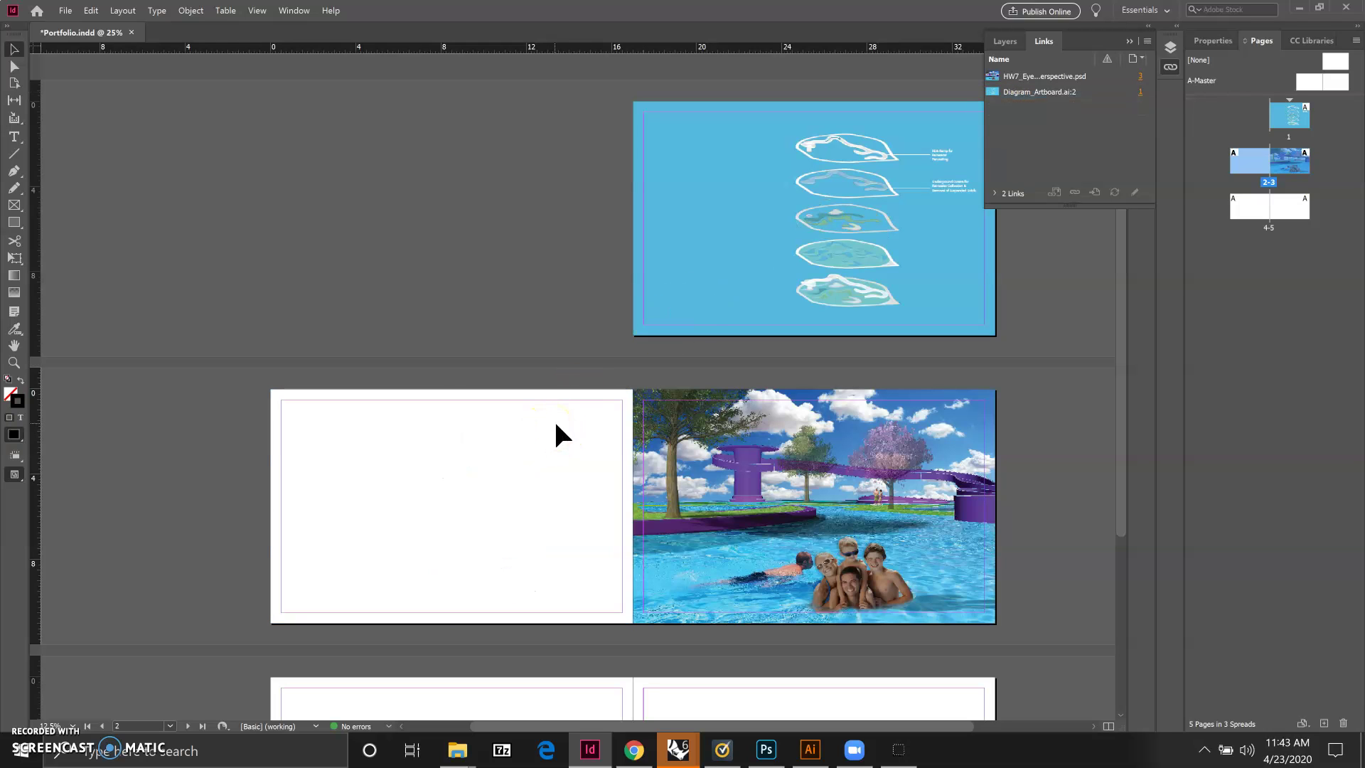
{"action": "left_click", "coordinate": [727, 138]}
{"action": "left_click_drag", "start_coordinate": [740, 135], "coordinate": [380, 427]}
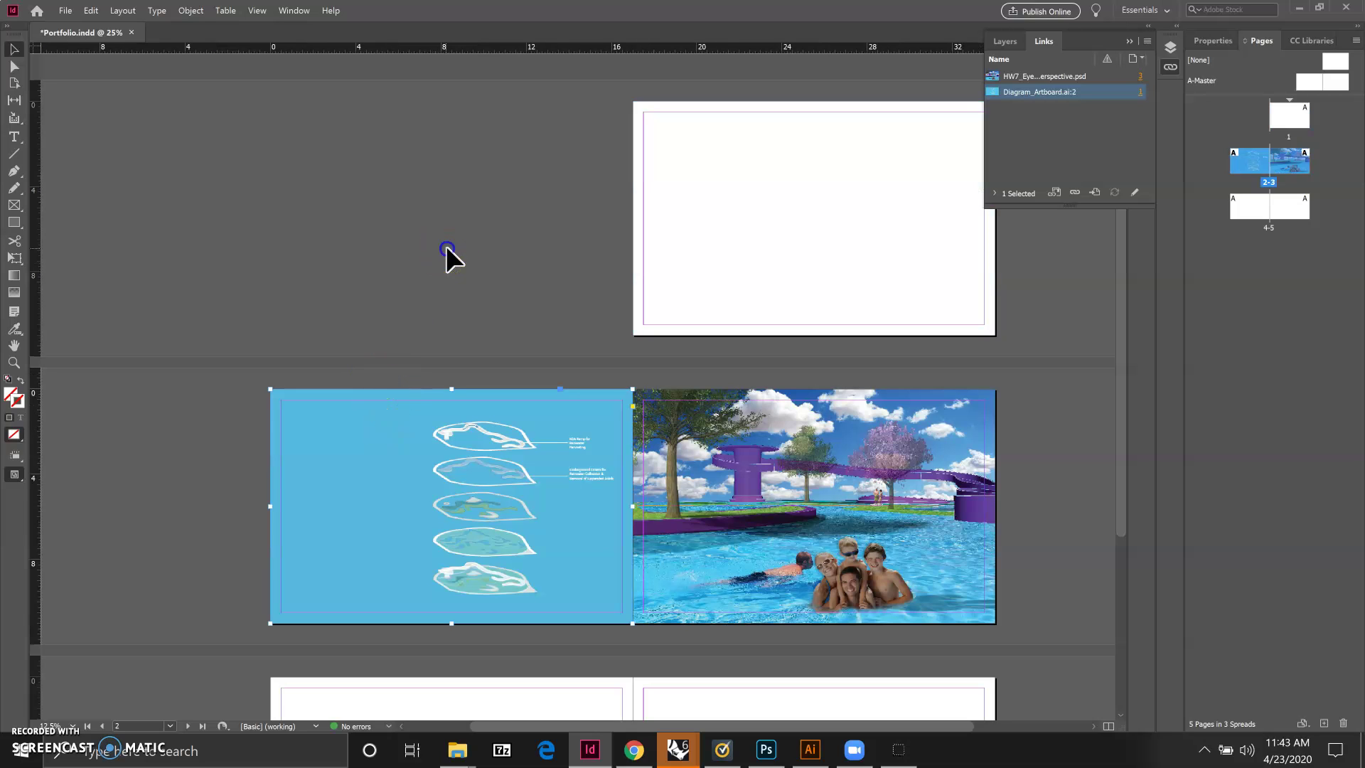
{"action": "left_click", "coordinate": [445, 245]}
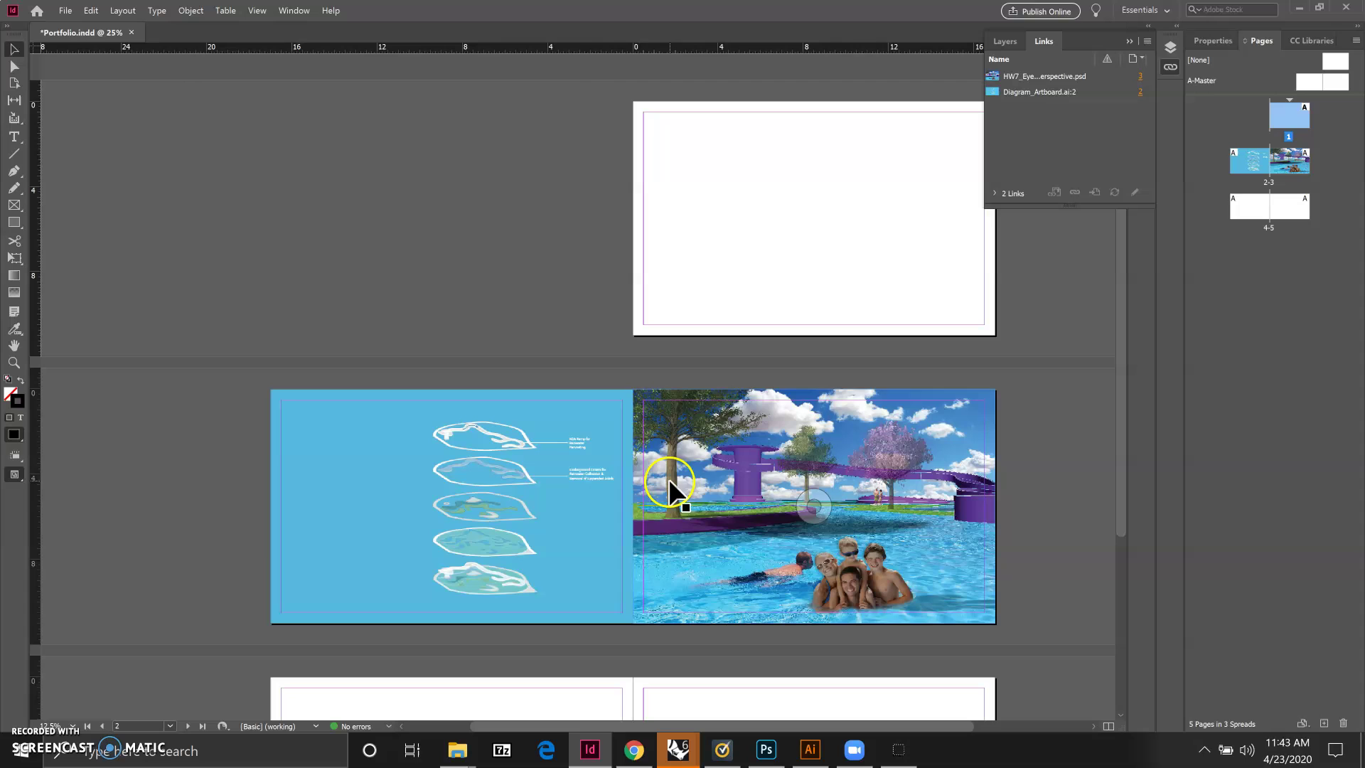
Draw a text frame down the left side of page 2
{"action": "left_click", "coordinate": [14, 138]}
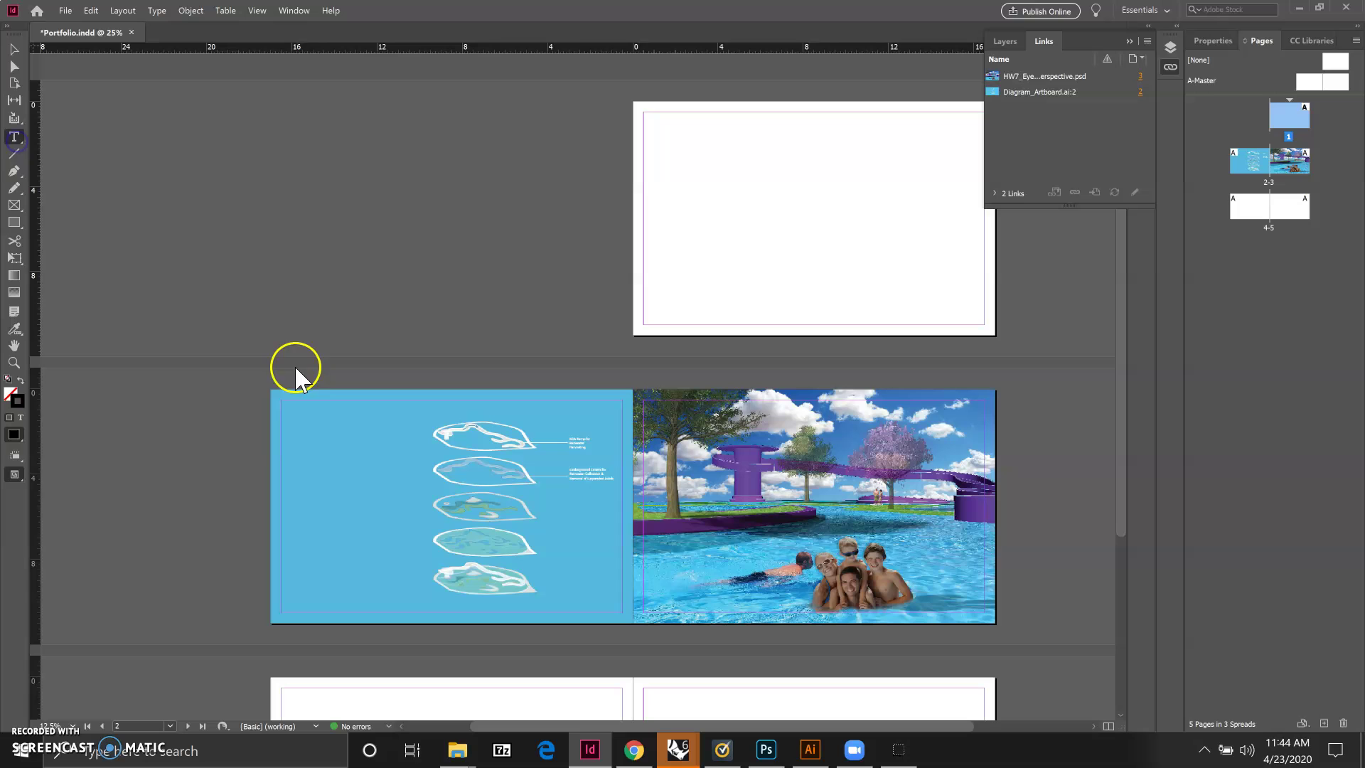
{"action": "left_click", "coordinate": [284, 403]}
{"action": "left_click_drag", "start_coordinate": [284, 403], "coordinate": [403, 620]}
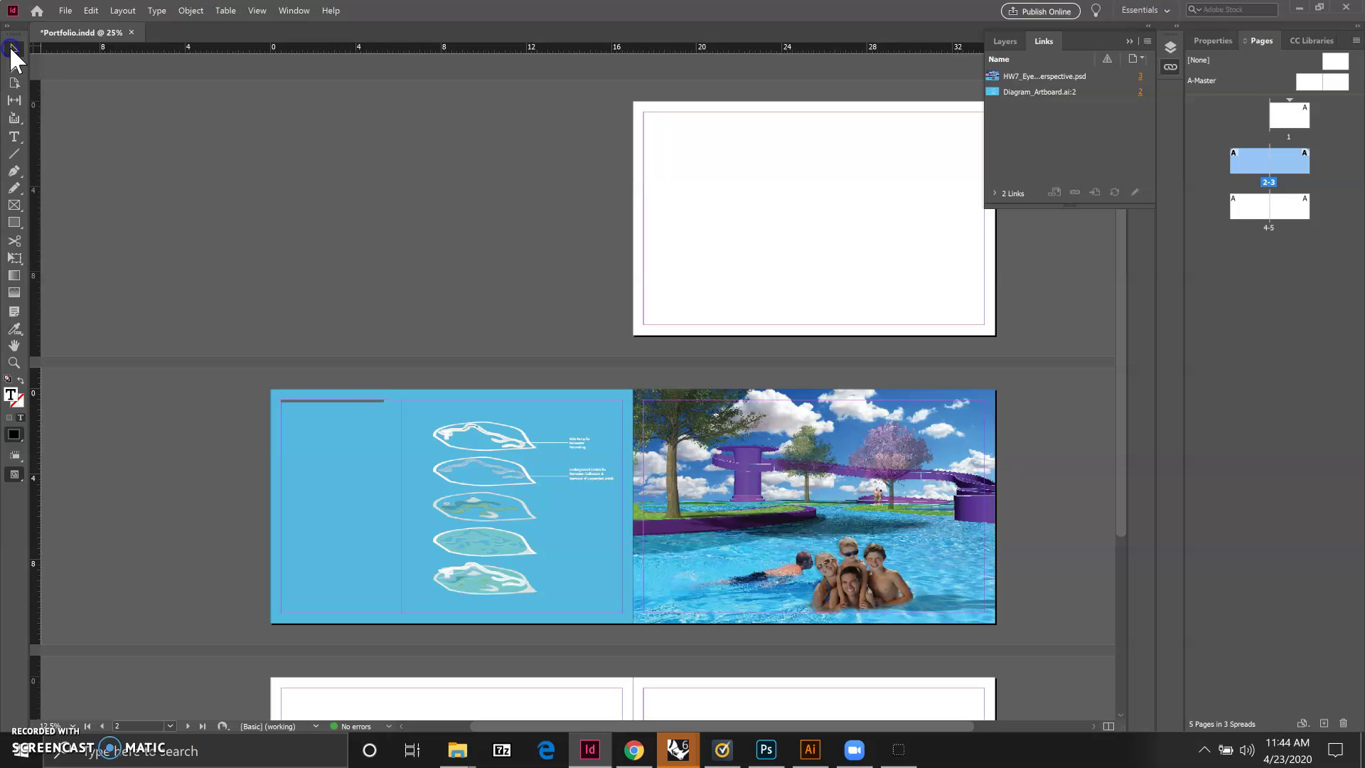
Zoom in on the new frame and select its whole line of placeholder text
{"action": "left_click", "coordinate": [13, 49]}
{"action": "left_click", "coordinate": [14, 362]}
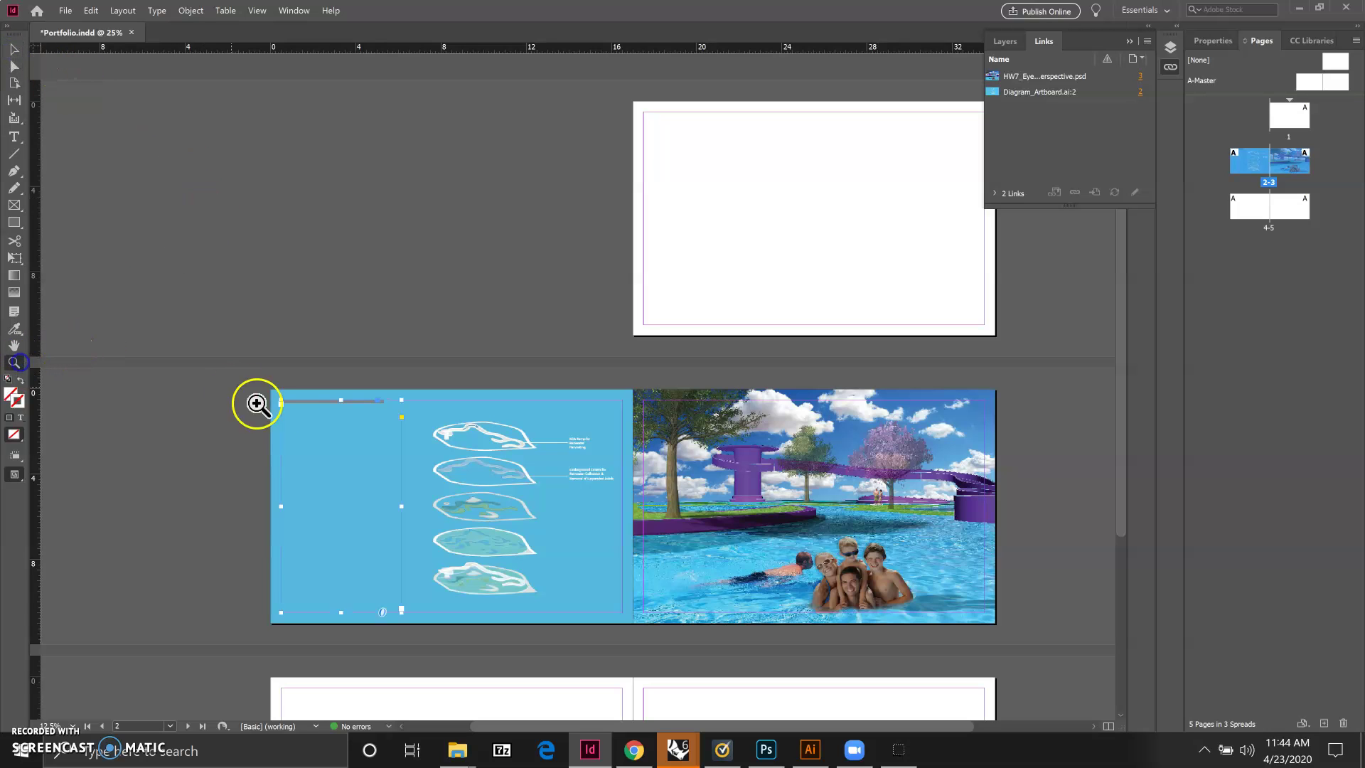
{"action": "left_click", "coordinate": [306, 403]}
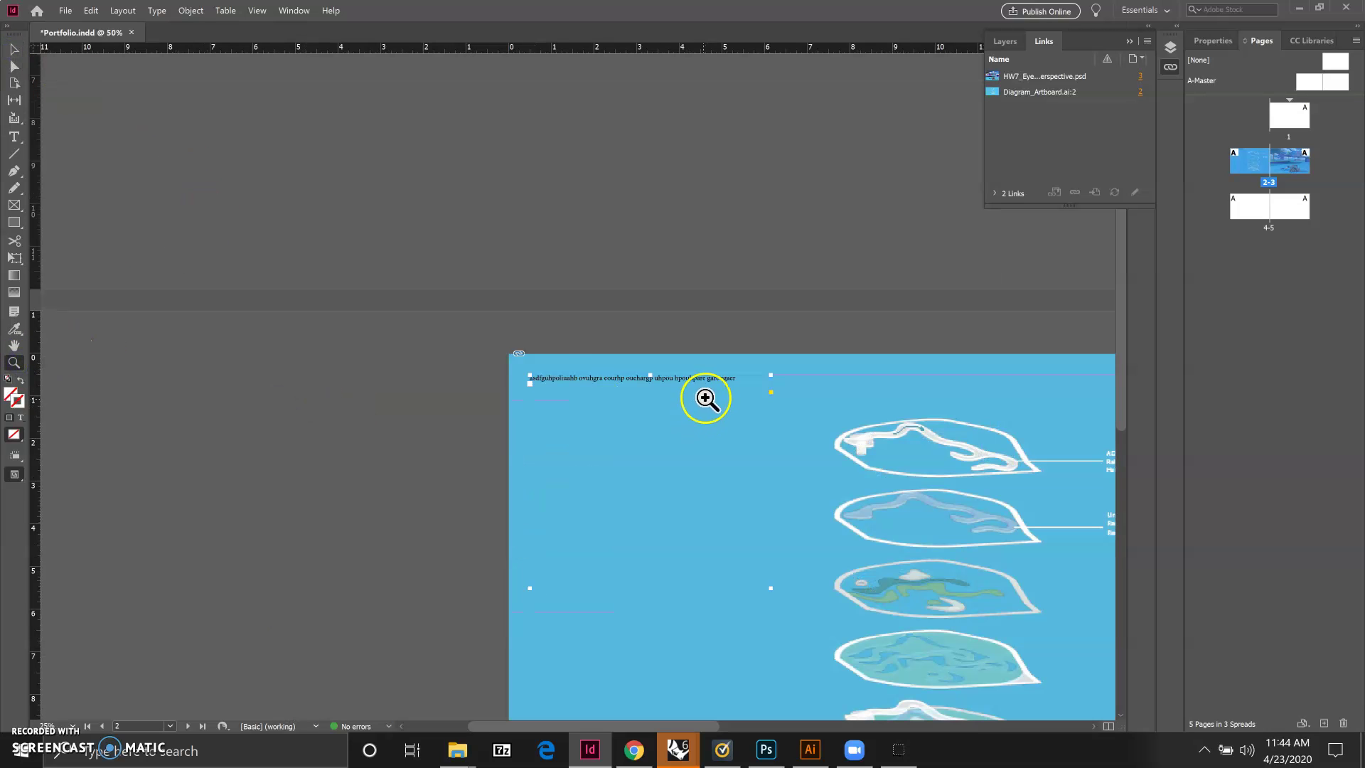
{"action": "left_click", "coordinate": [13, 137]}
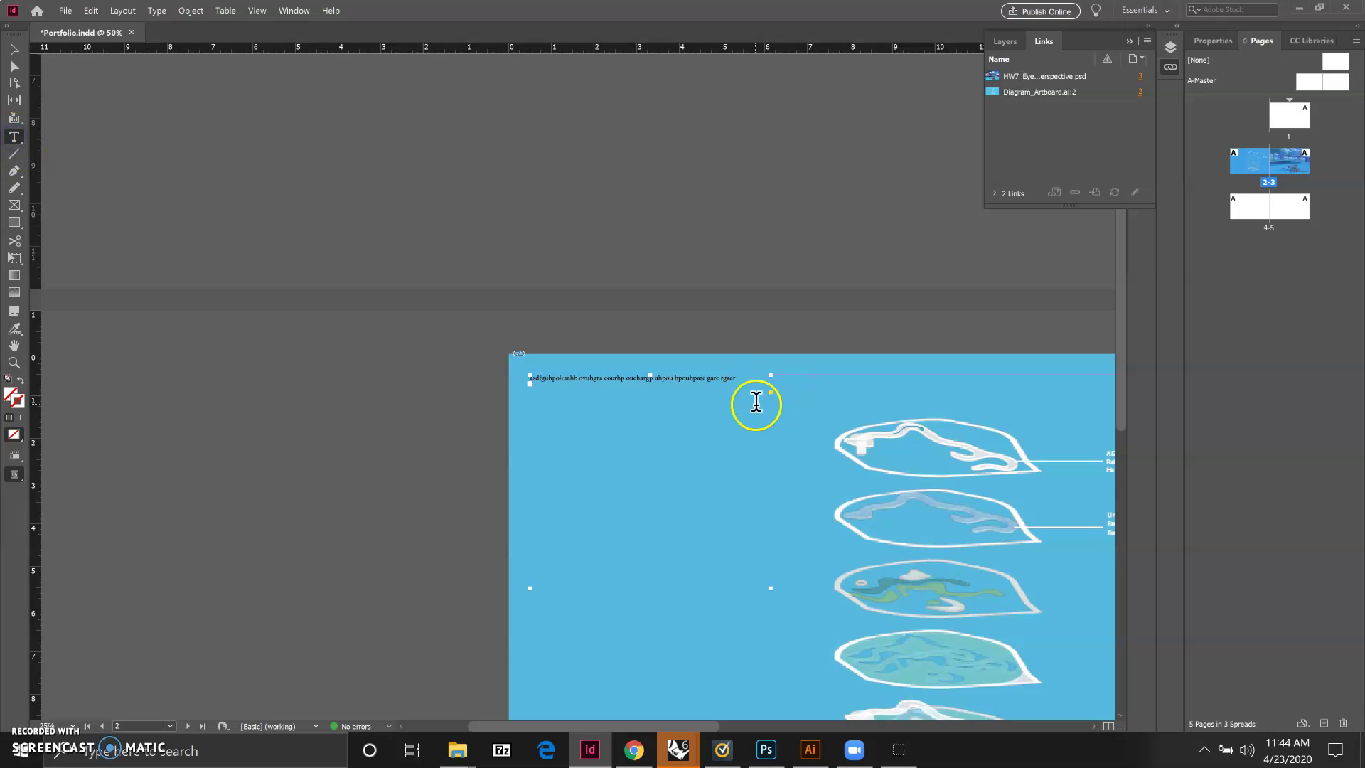
{"action": "left_click", "coordinate": [662, 370]}
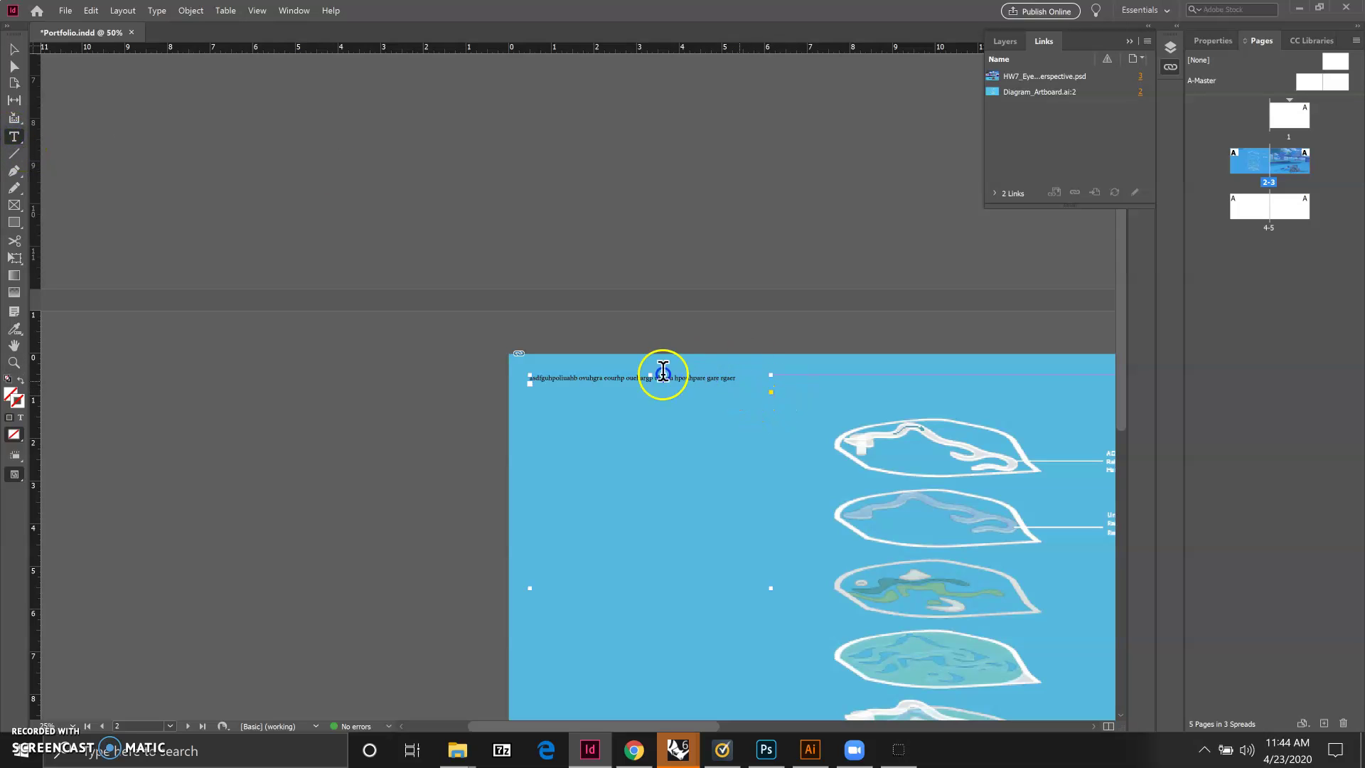
{"action": "triple_click", "coordinate": [530, 377]}
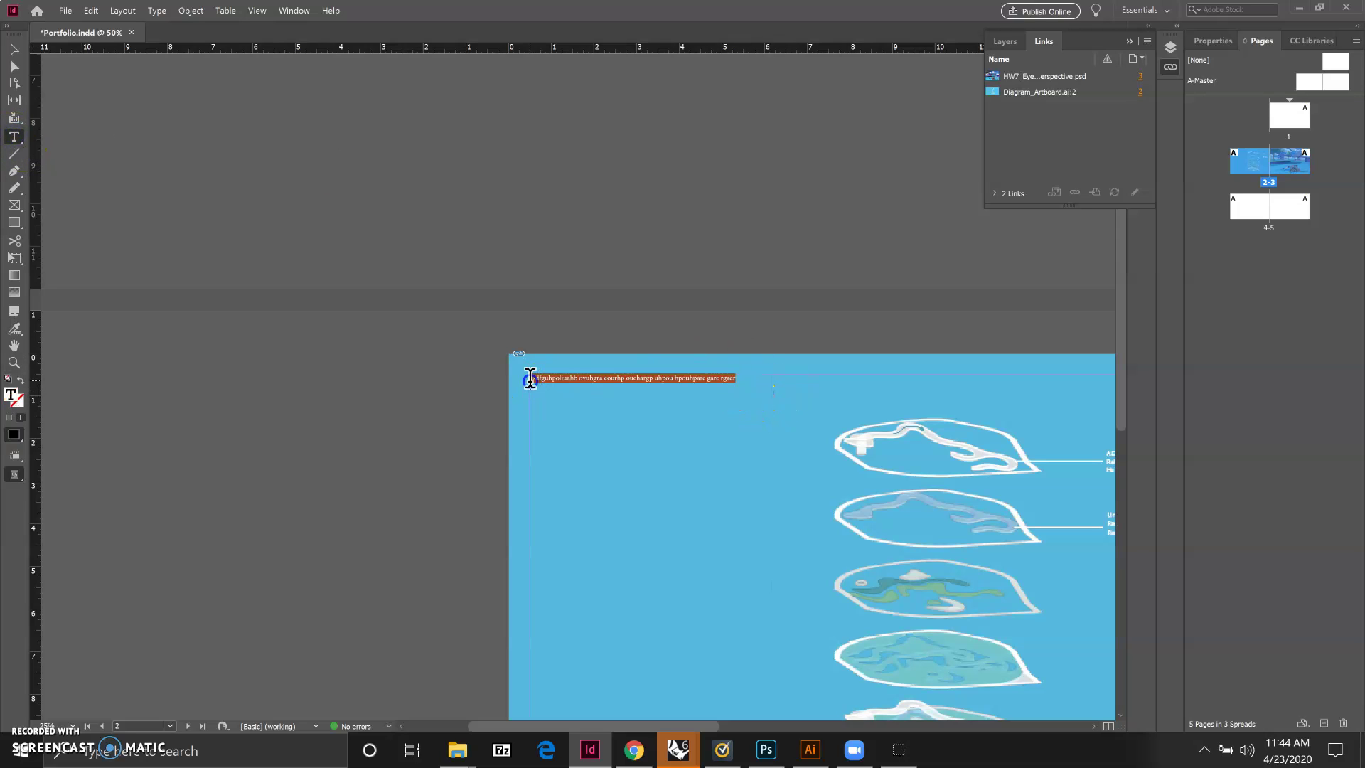
Set the selected placeholder line to 30 pt from the context menu's Size list
{"action": "right_click", "coordinate": [565, 382]}
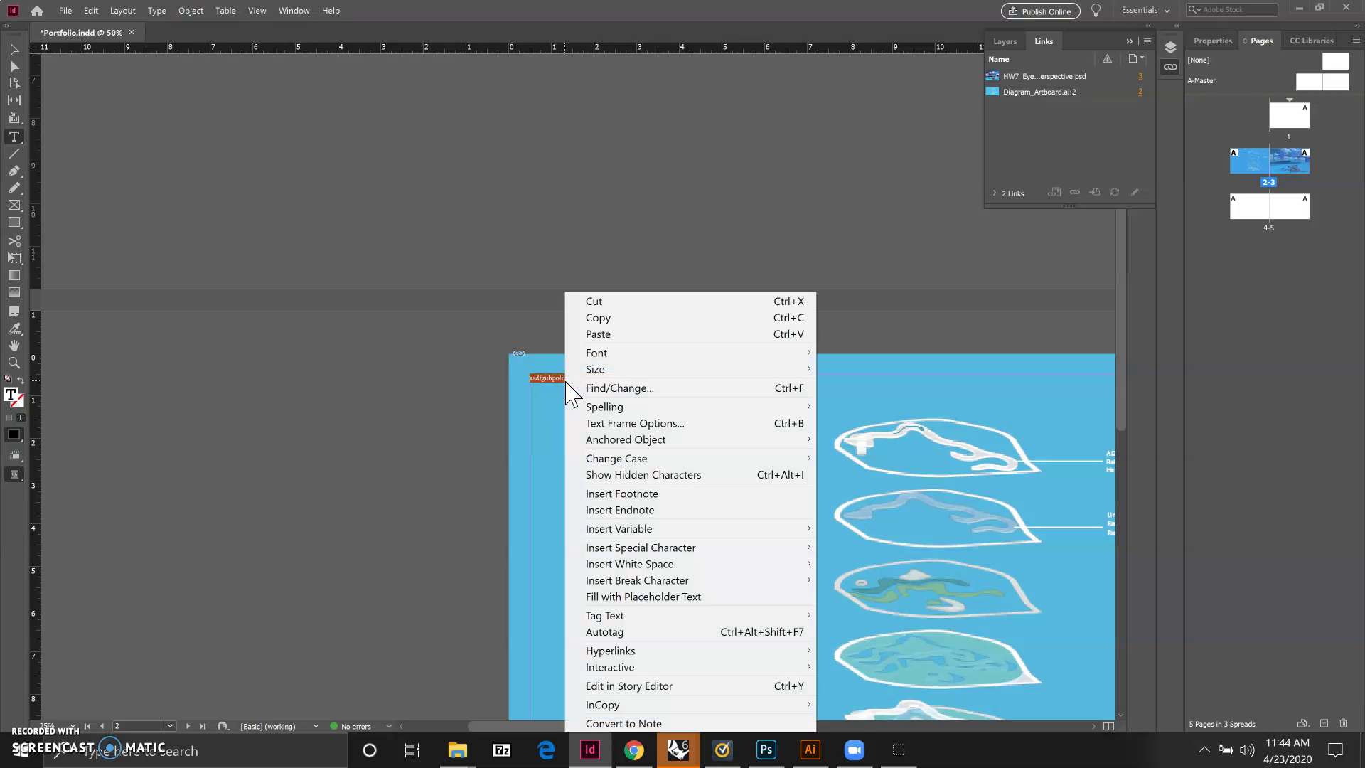
{"action": "left_click", "coordinate": [603, 353]}
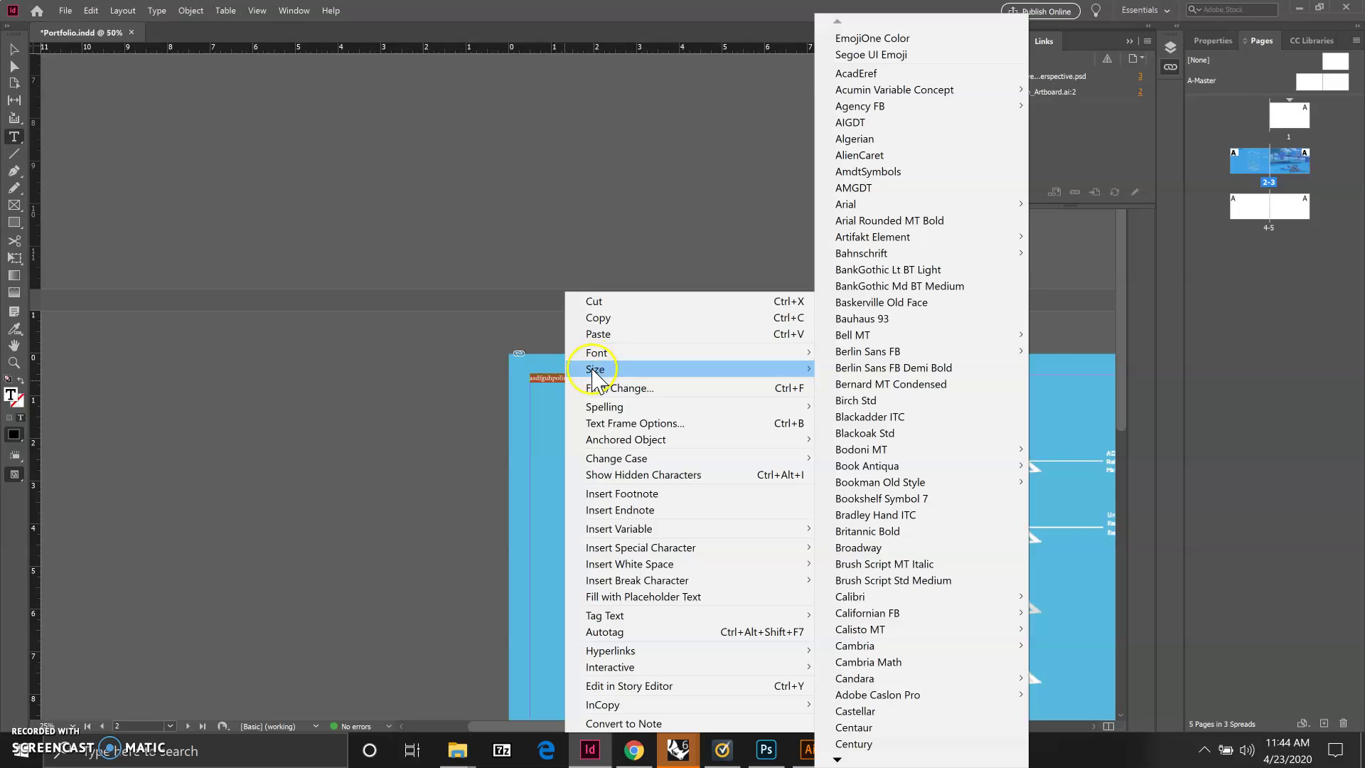
{"action": "left_click", "coordinate": [596, 371]}
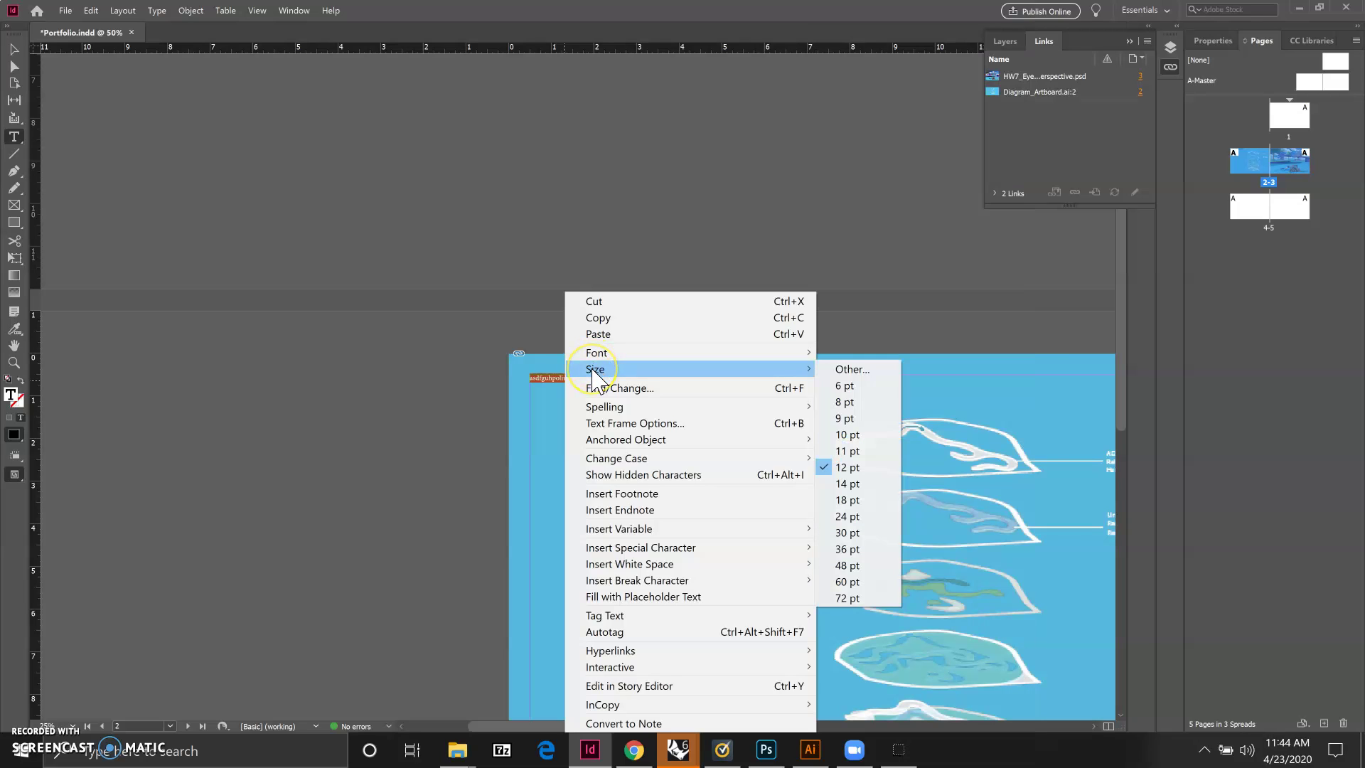
{"action": "left_click", "coordinate": [860, 530]}
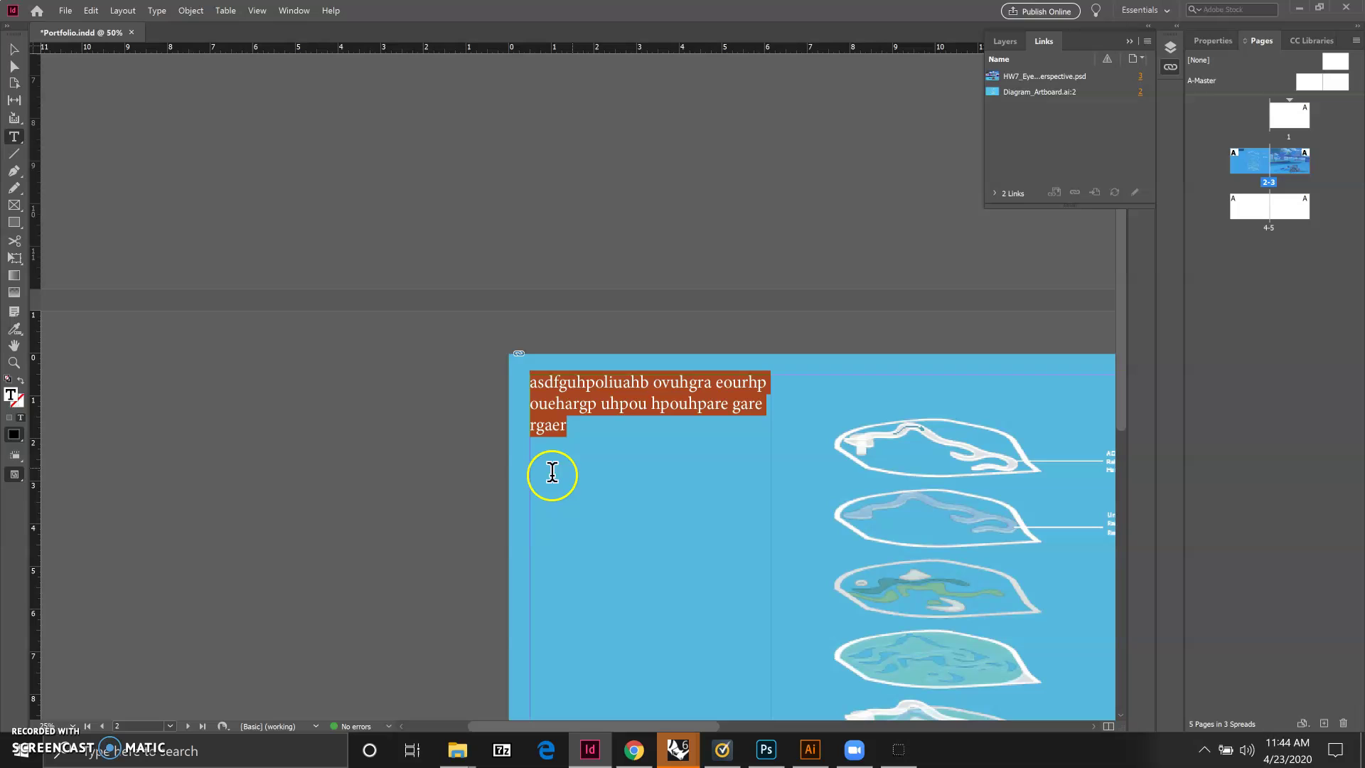
Reselect the text frame and select all three lines of its text
{"action": "left_click", "coordinate": [13, 50]}
{"action": "left_click", "coordinate": [189, 242]}
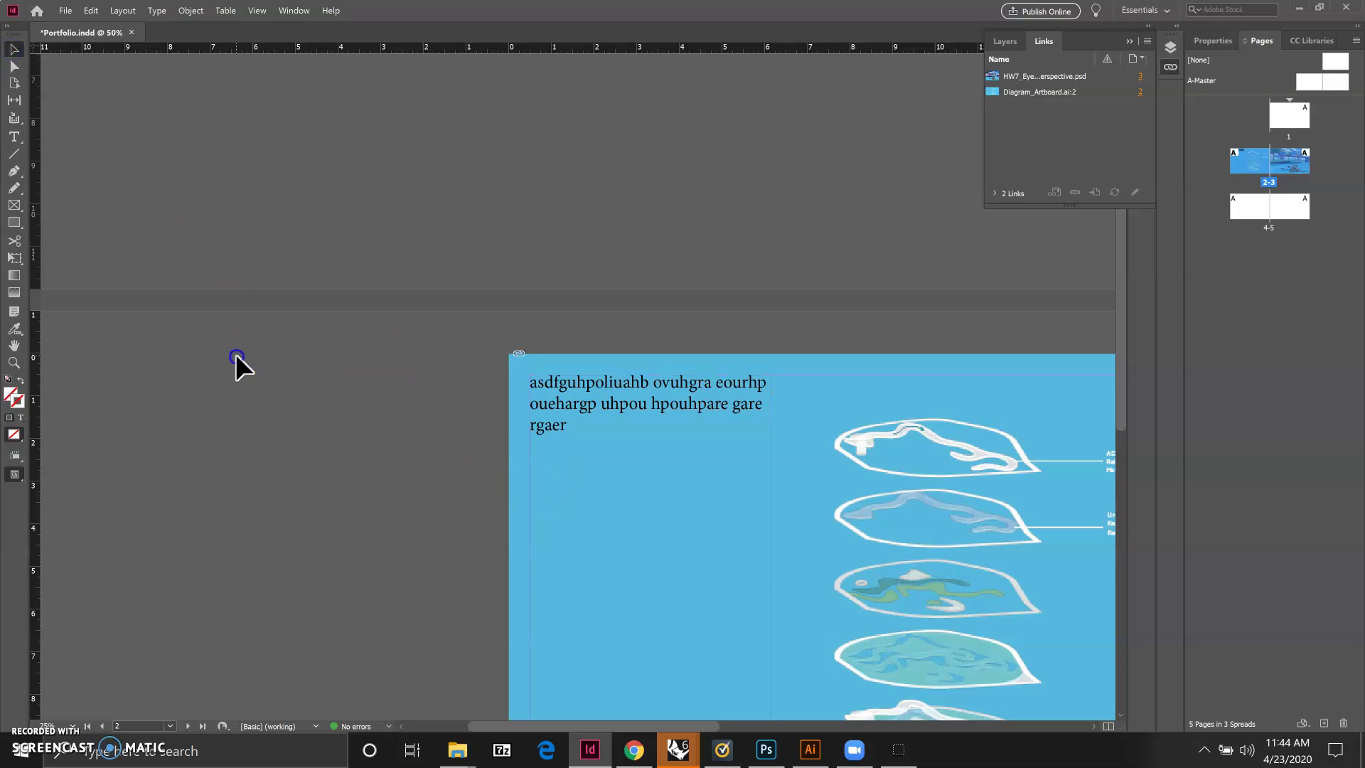
{"action": "left_click", "coordinate": [551, 426]}
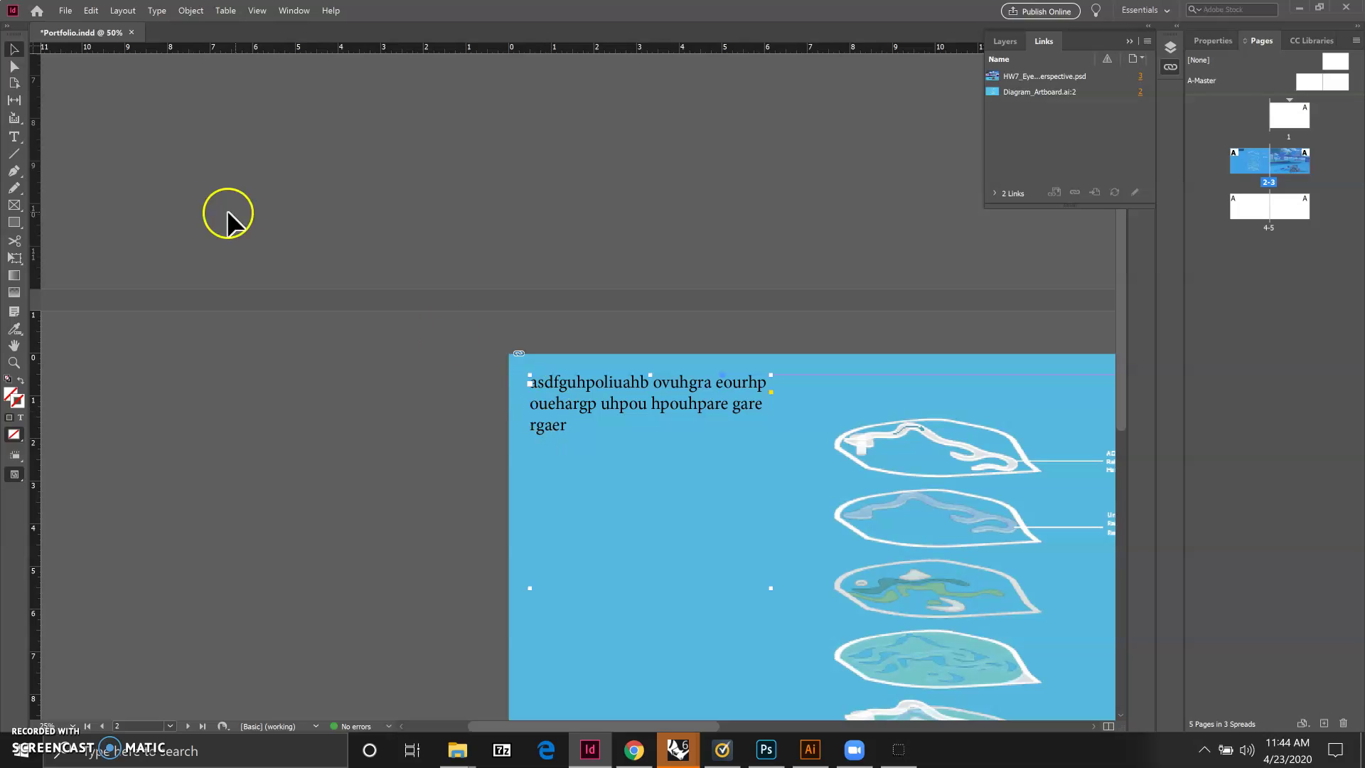
{"action": "left_click", "coordinate": [14, 136]}
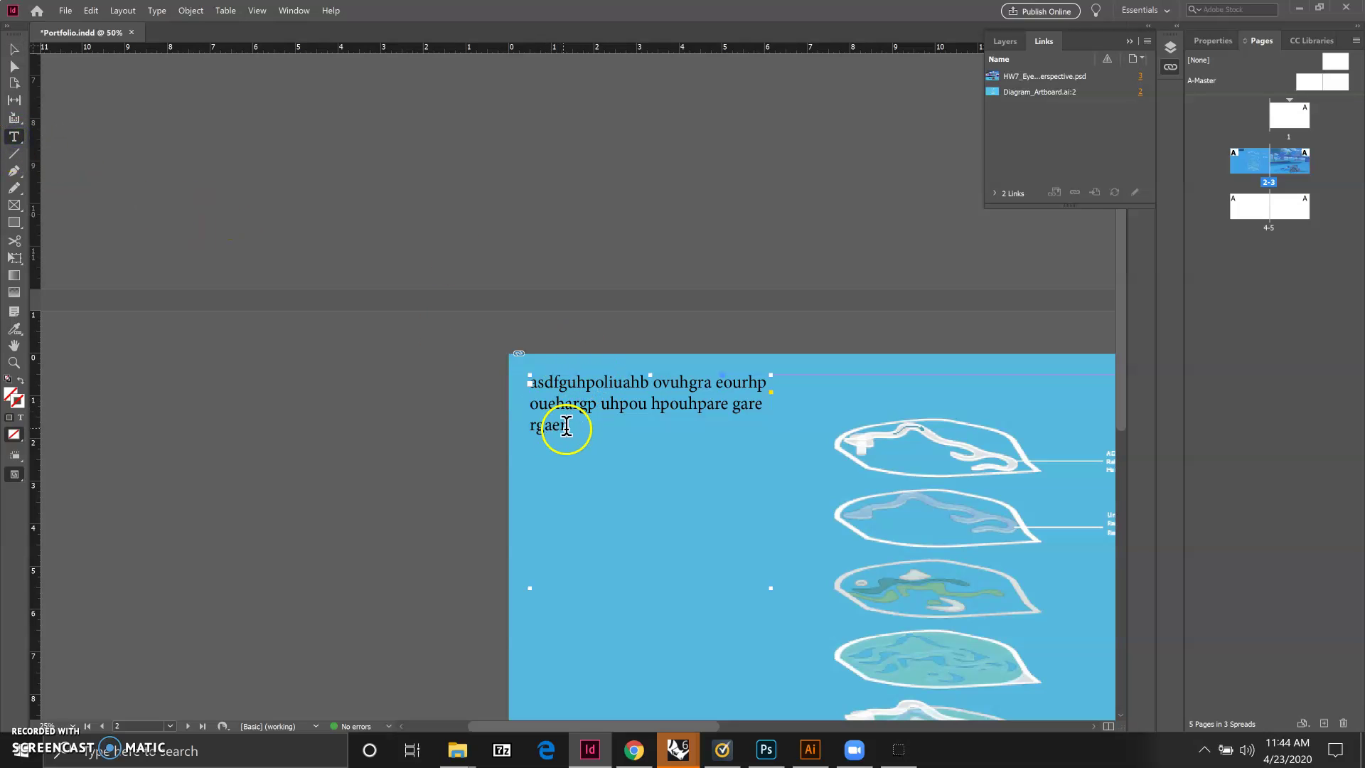
{"action": "left_click_drag", "start_coordinate": [563, 427], "coordinate": [527, 378]}
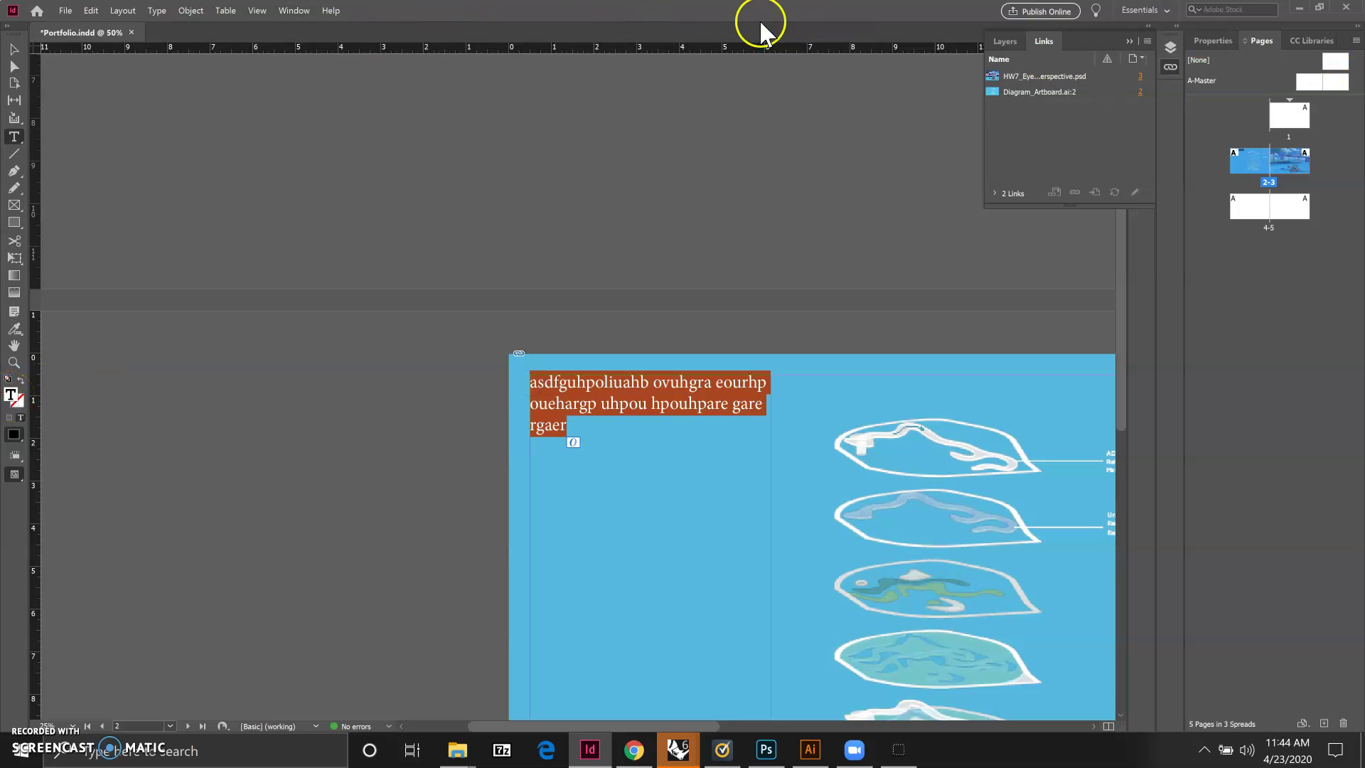
Turn the selected text white by setting its tint to 0 in the Color panel
{"action": "left_click", "coordinate": [283, 11]}
{"action": "left_click", "coordinate": [339, 112]}
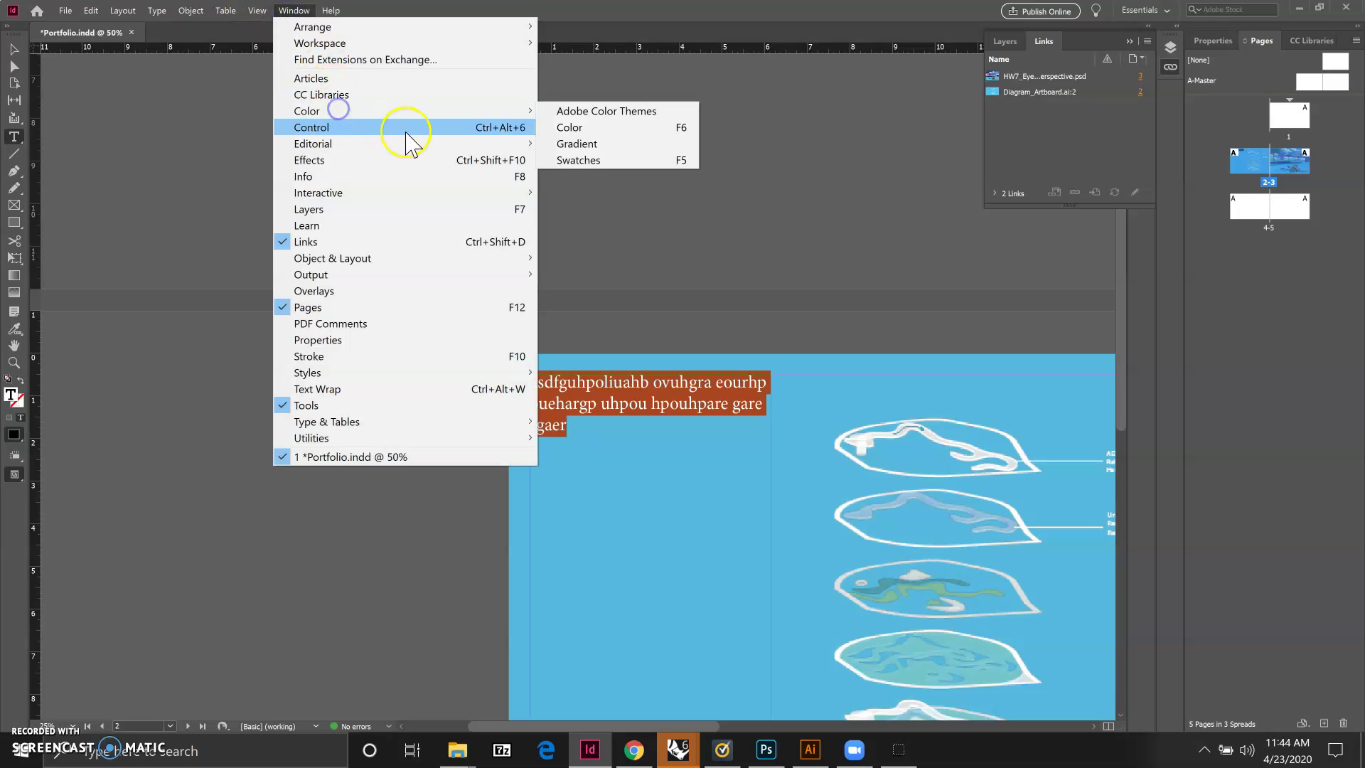
{"action": "left_click", "coordinate": [503, 117]}
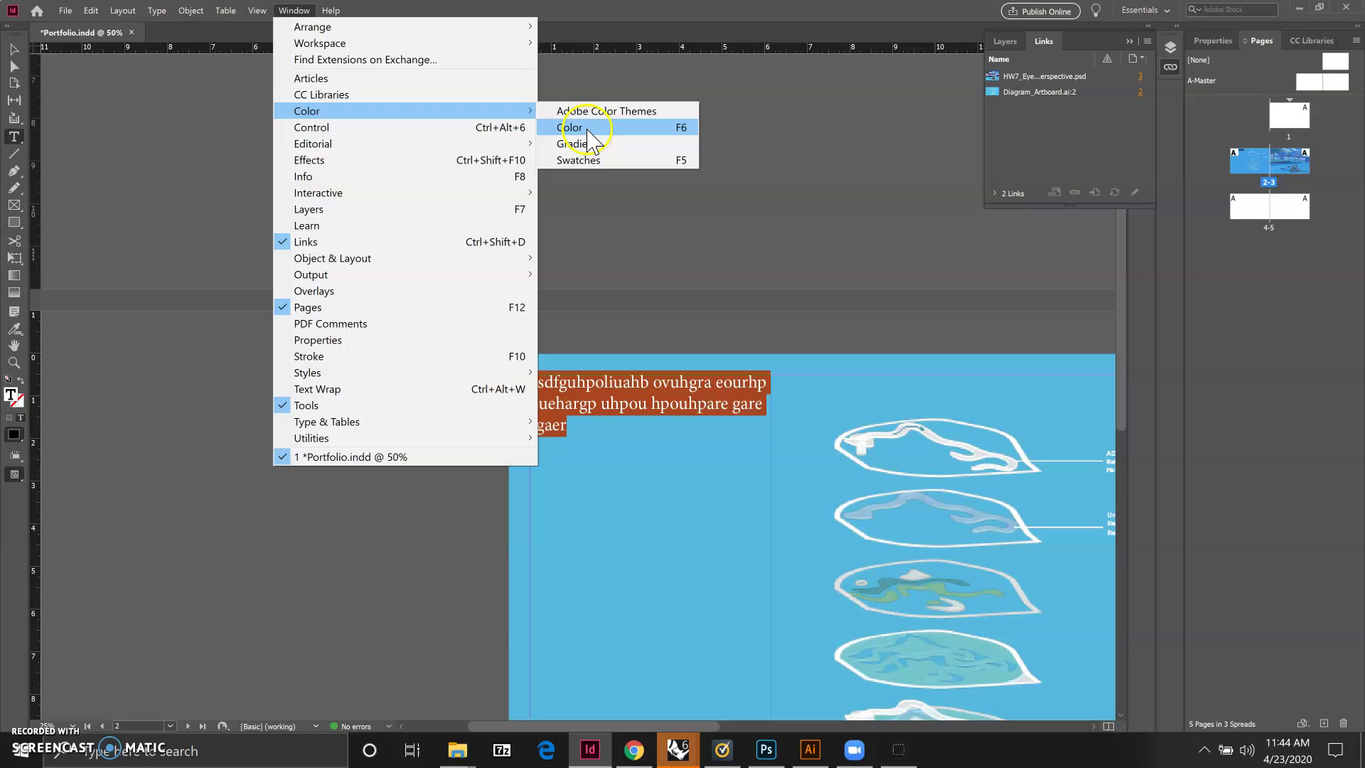
{"action": "left_click", "coordinate": [579, 128]}
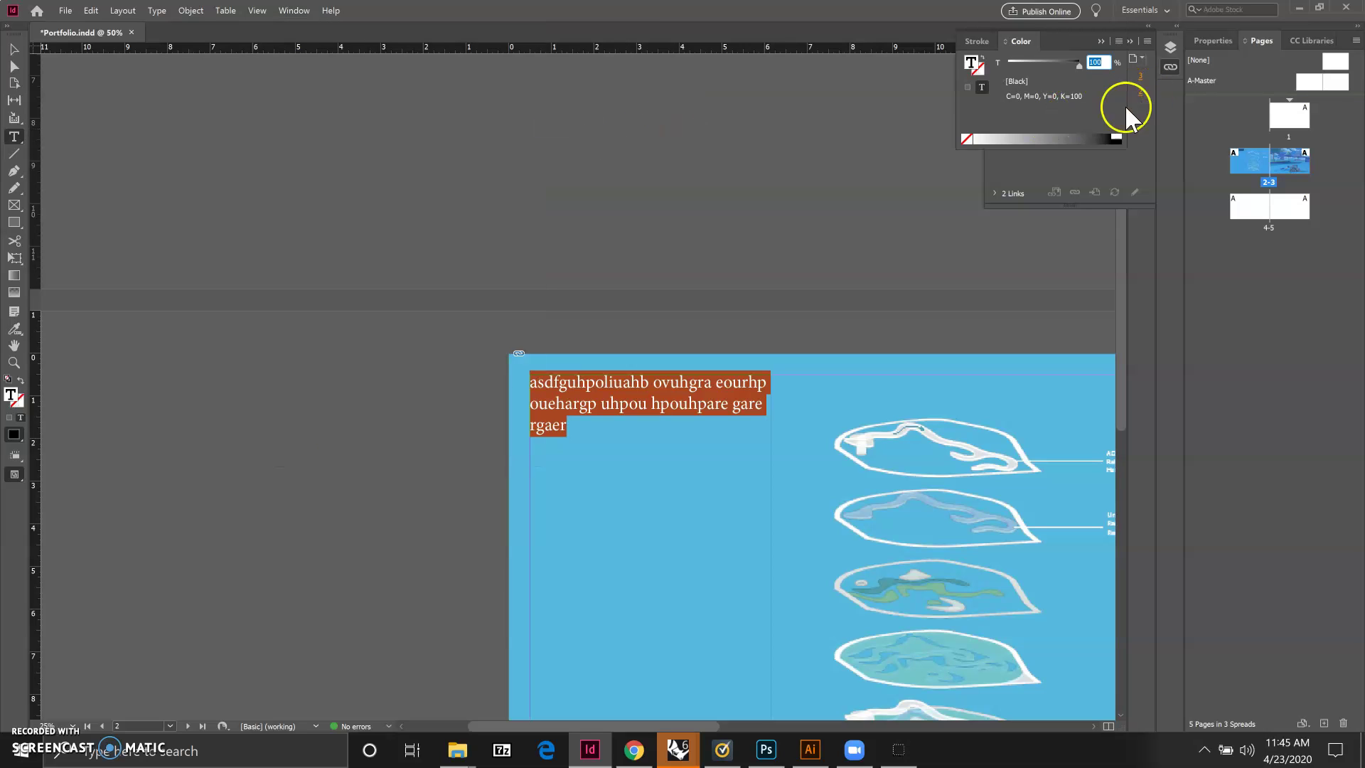
{"action": "type", "text": "0"}
{"action": "key", "text": "Return"}
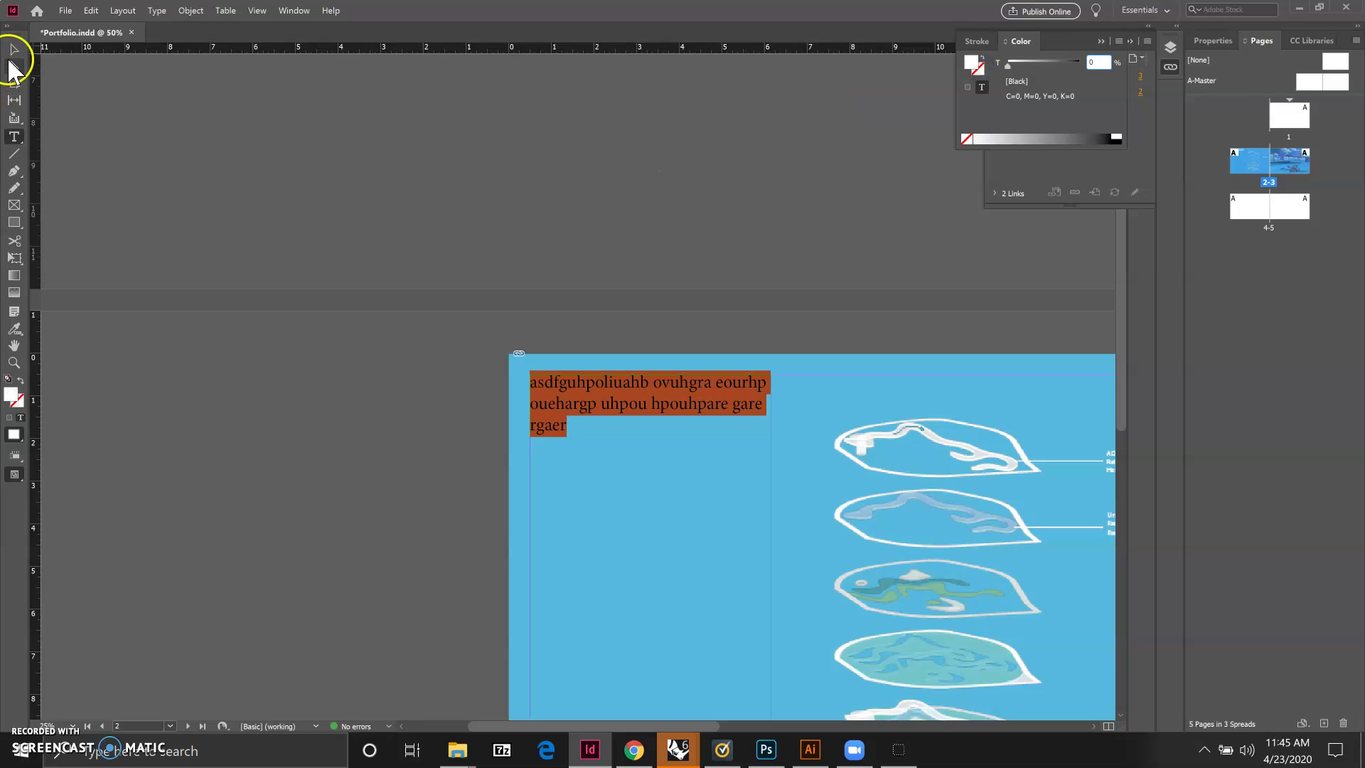
Lower the text frame's top edge and zoom out to view the whole spread
{"action": "left_click", "coordinate": [13, 50]}
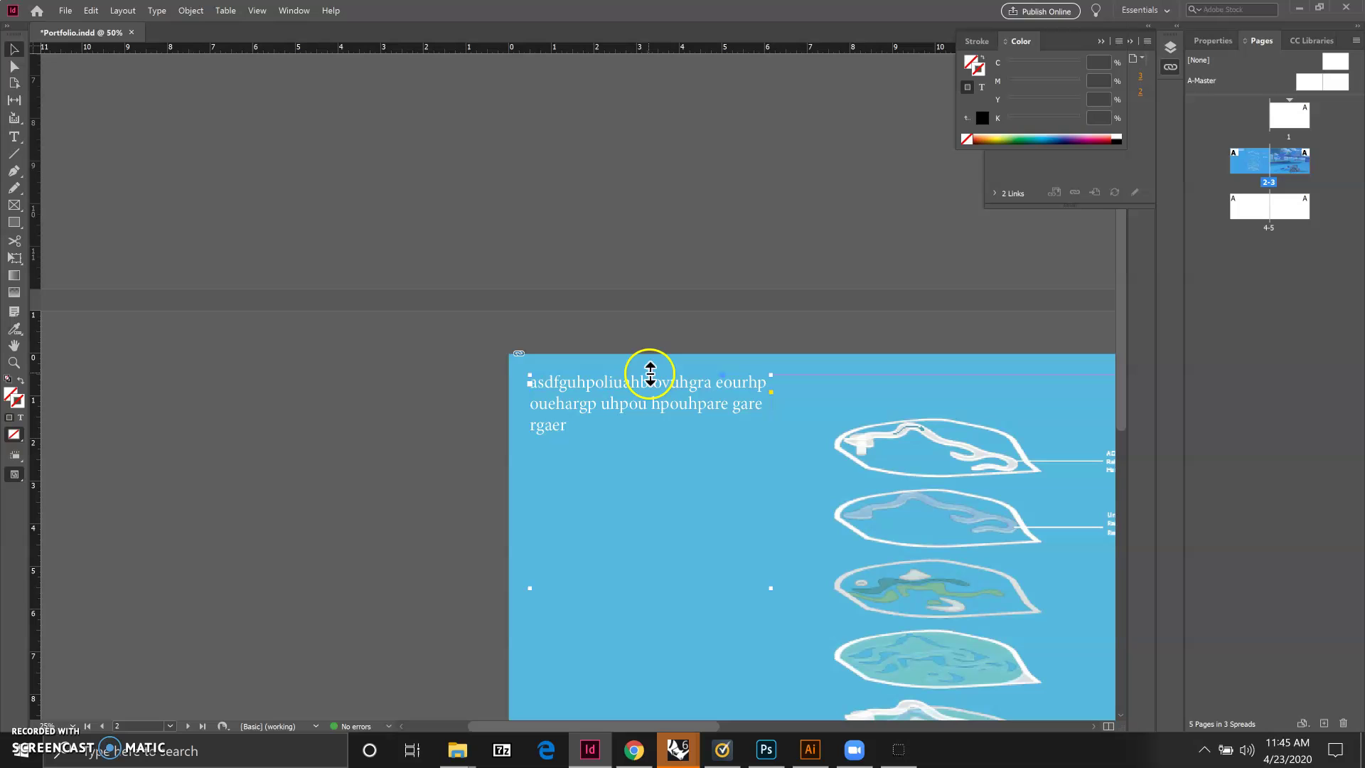
{"action": "left_click_drag", "start_coordinate": [650, 371], "coordinate": [648, 403]}
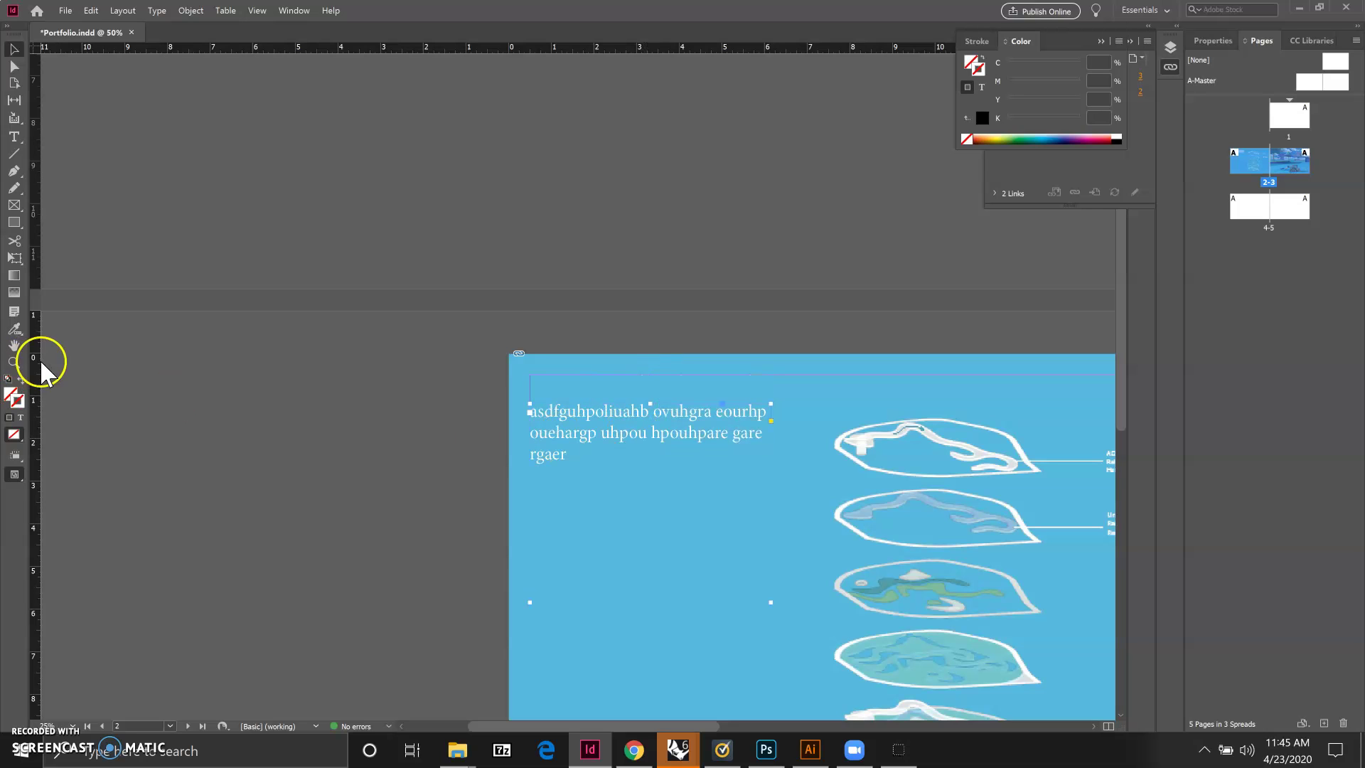
{"action": "left_click", "coordinate": [12, 364]}
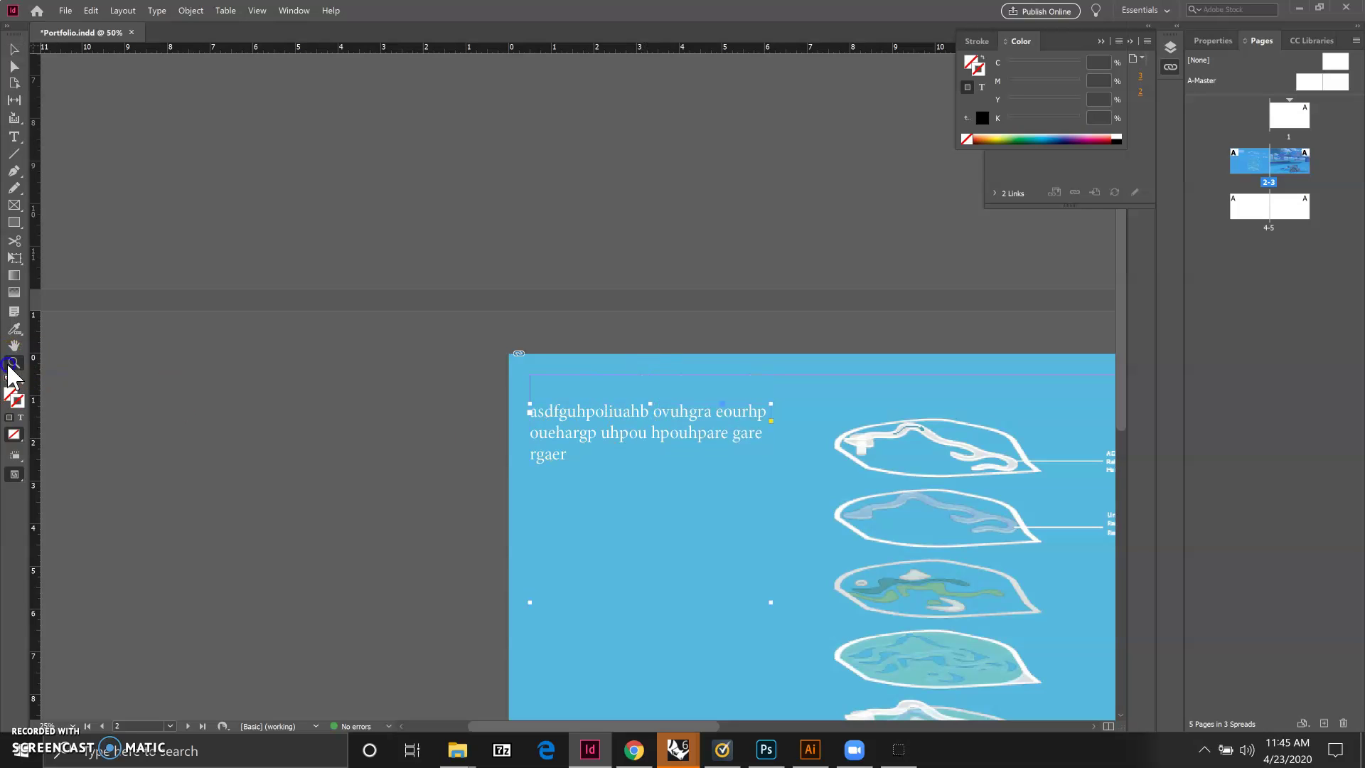
{"action": "left_click", "coordinate": [705, 508], "text": "alt"}
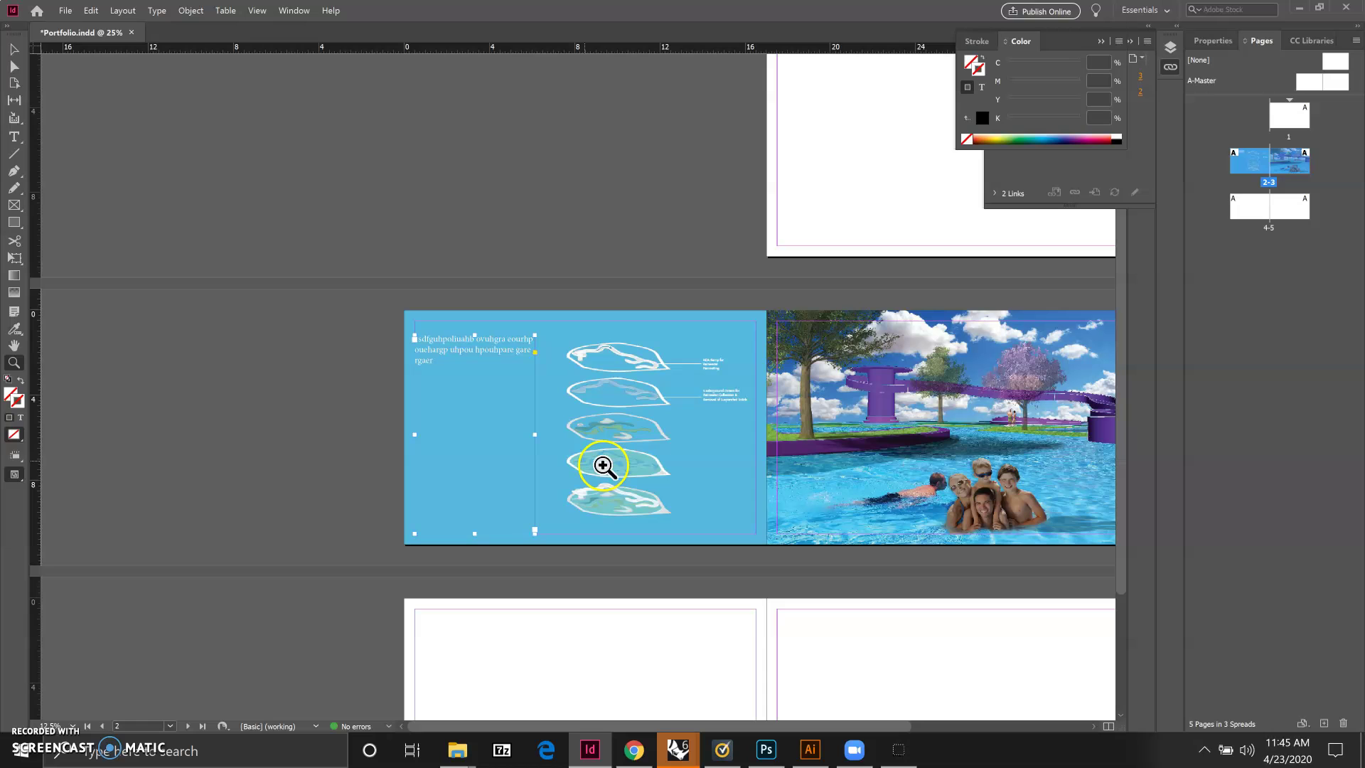
{"action": "left_click", "coordinate": [14, 50]}
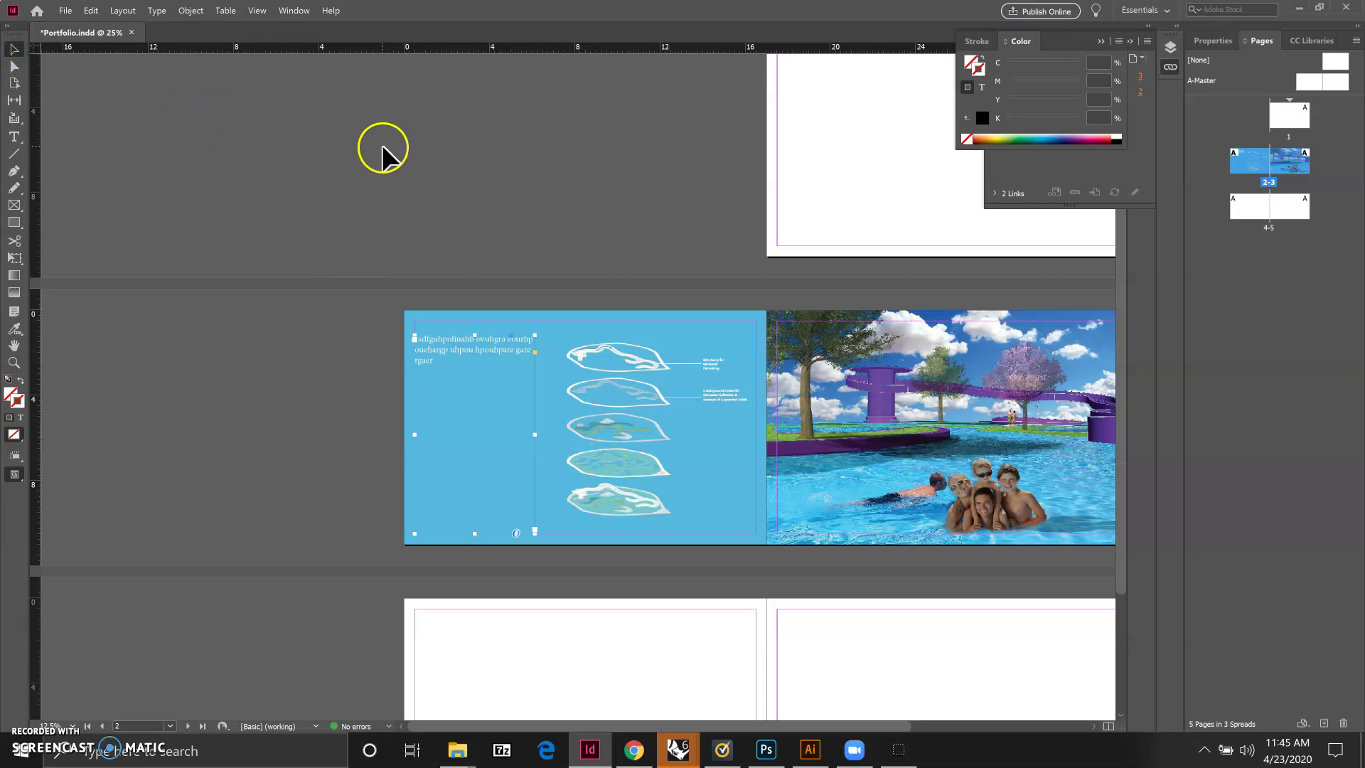
{"action": "left_click", "coordinate": [381, 143]}
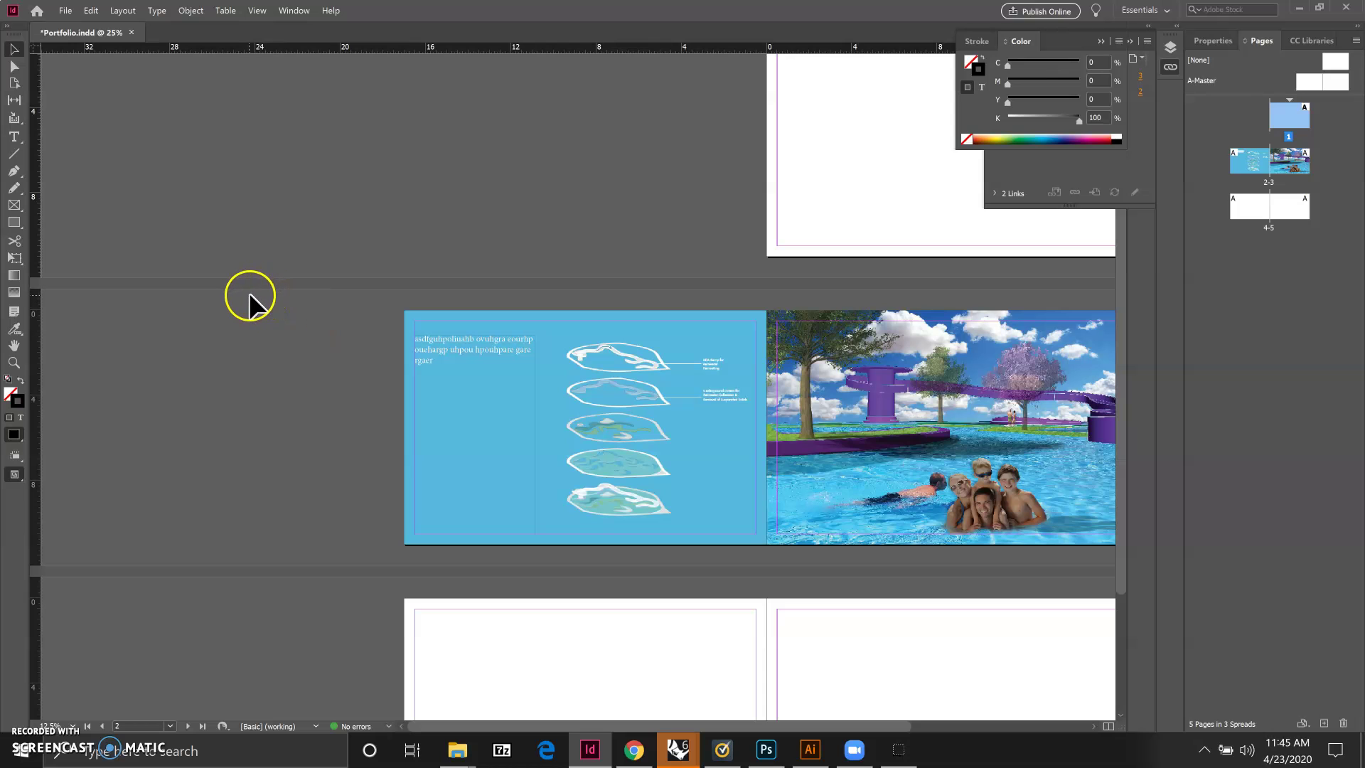
{"action": "scroll", "coordinate": [881, 458], "scroll_direction": "down", "scroll_amount": 1}
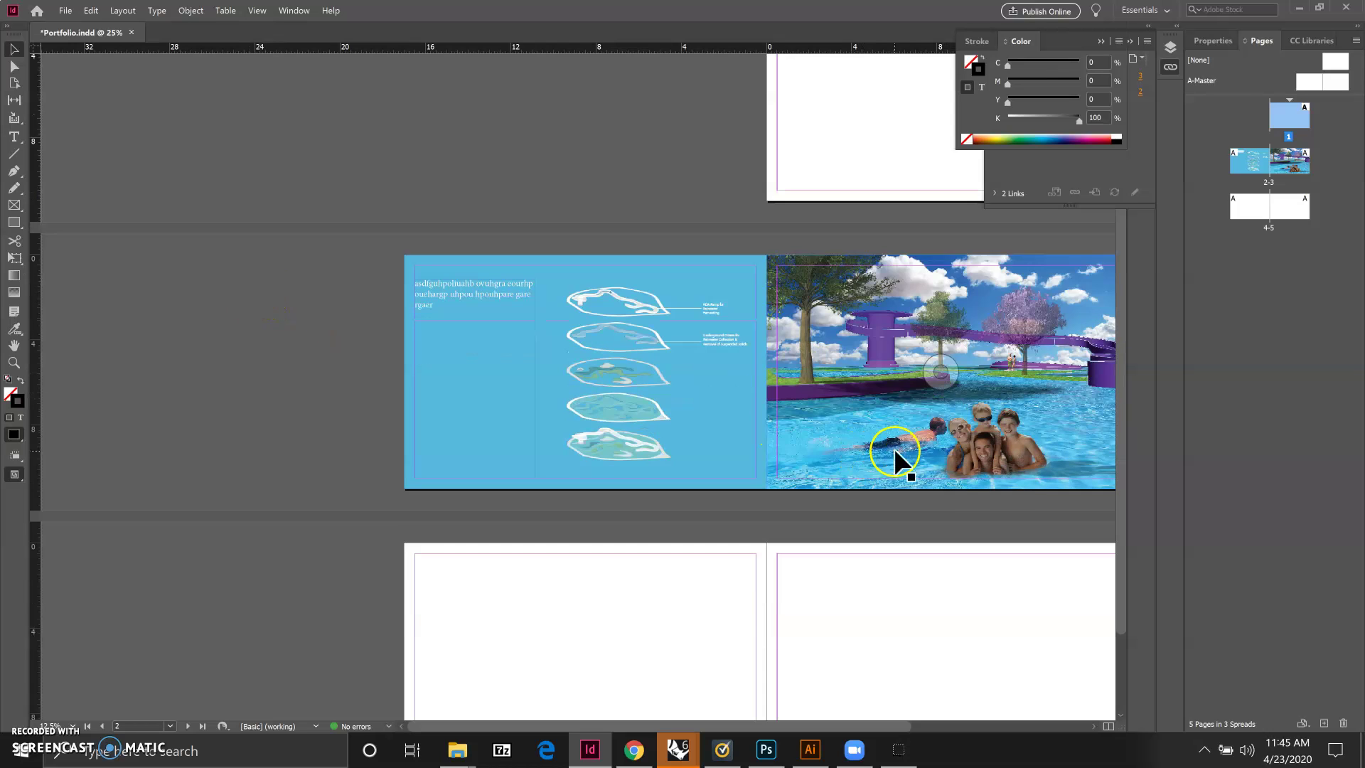
{"action": "scroll", "coordinate": [895, 459], "scroll_direction": "up", "scroll_amount": 1}
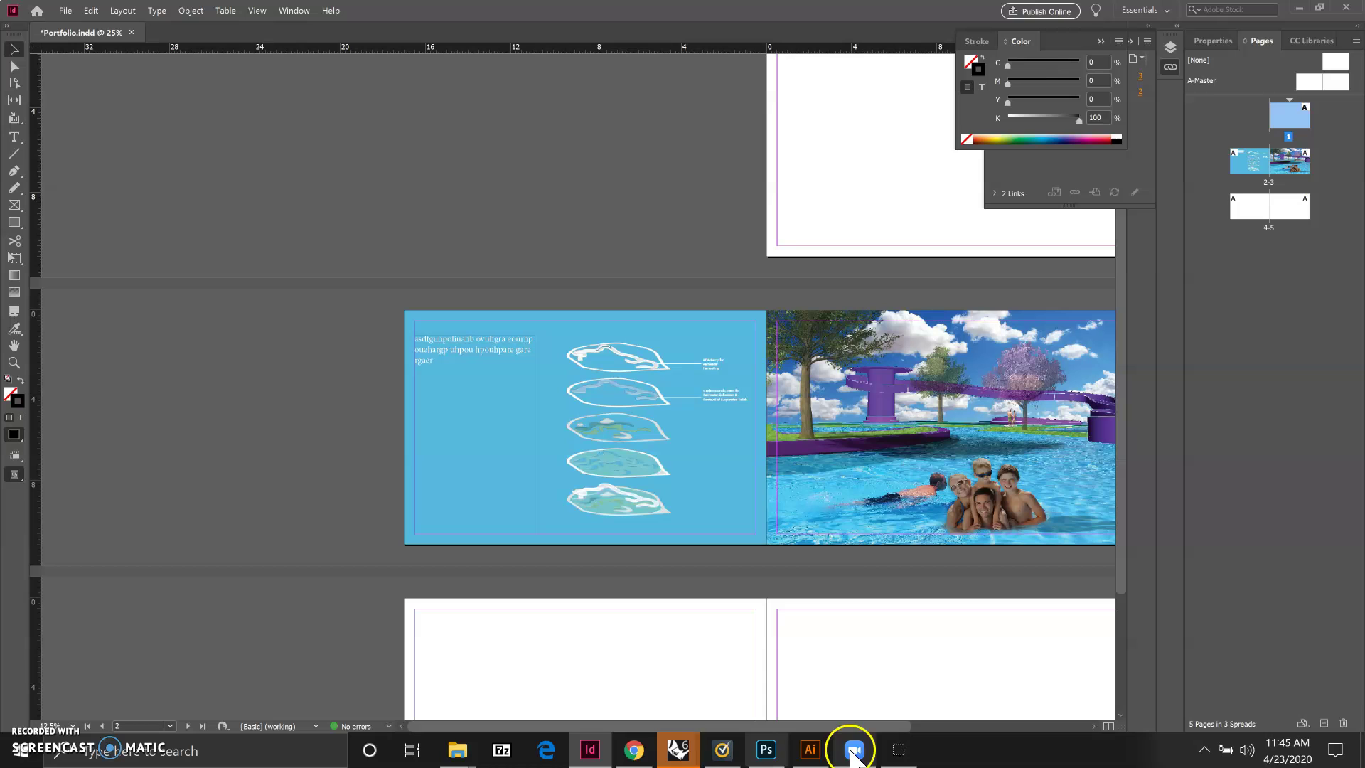
{"action": "left_click_drag", "start_coordinate": [497, 726], "coordinate": [570, 727]}
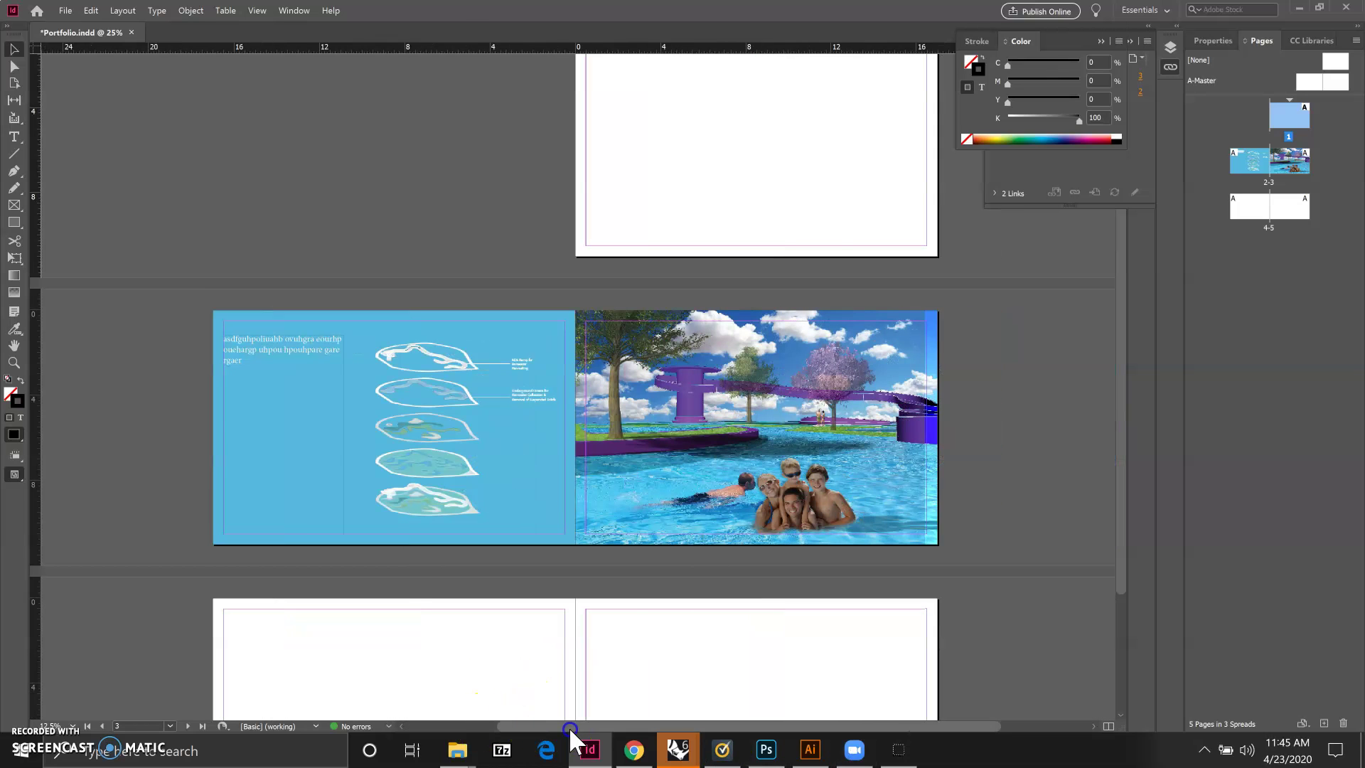
Use Save a Copy to store the layout as Portfolio_FirstName in the Topic 7 folder
{"action": "left_click", "coordinate": [65, 11]}
{"action": "left_click", "coordinate": [96, 158]}
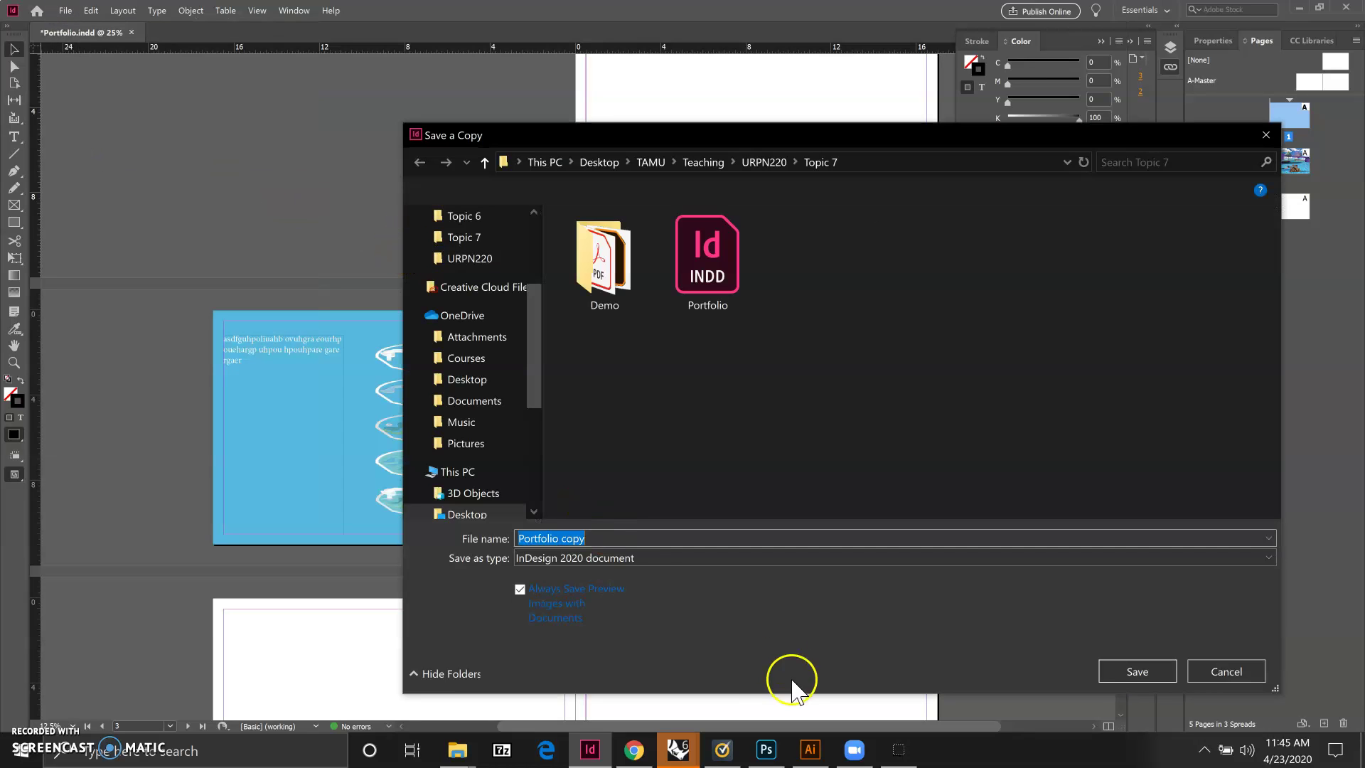
{"action": "left_click", "coordinate": [607, 541]}
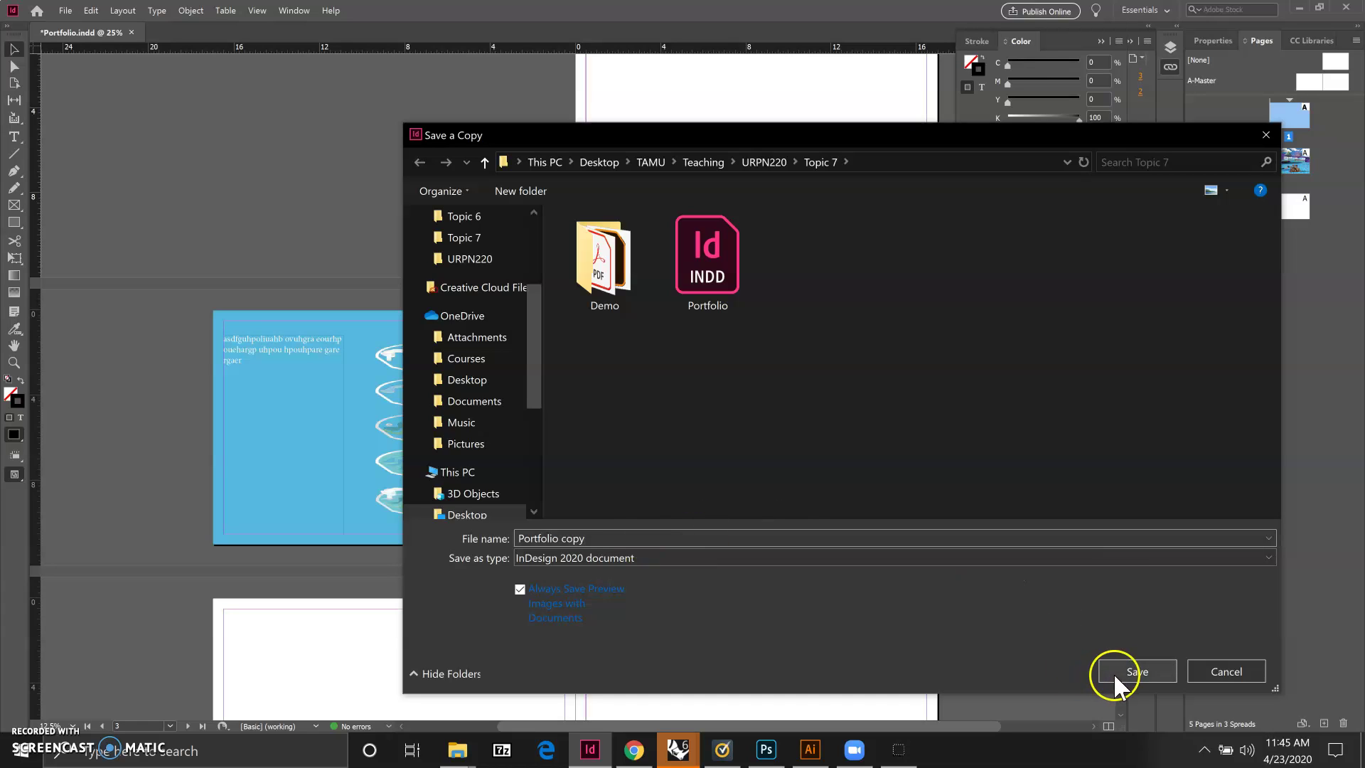
{"action": "key", "text": "BackSpace"}
{"action": "key", "text": "BackSpace"}
{"action": "key", "text": "BackSpace"}
{"action": "key", "text": "BackSpace"}
{"action": "key", "text": "BackSpace"}
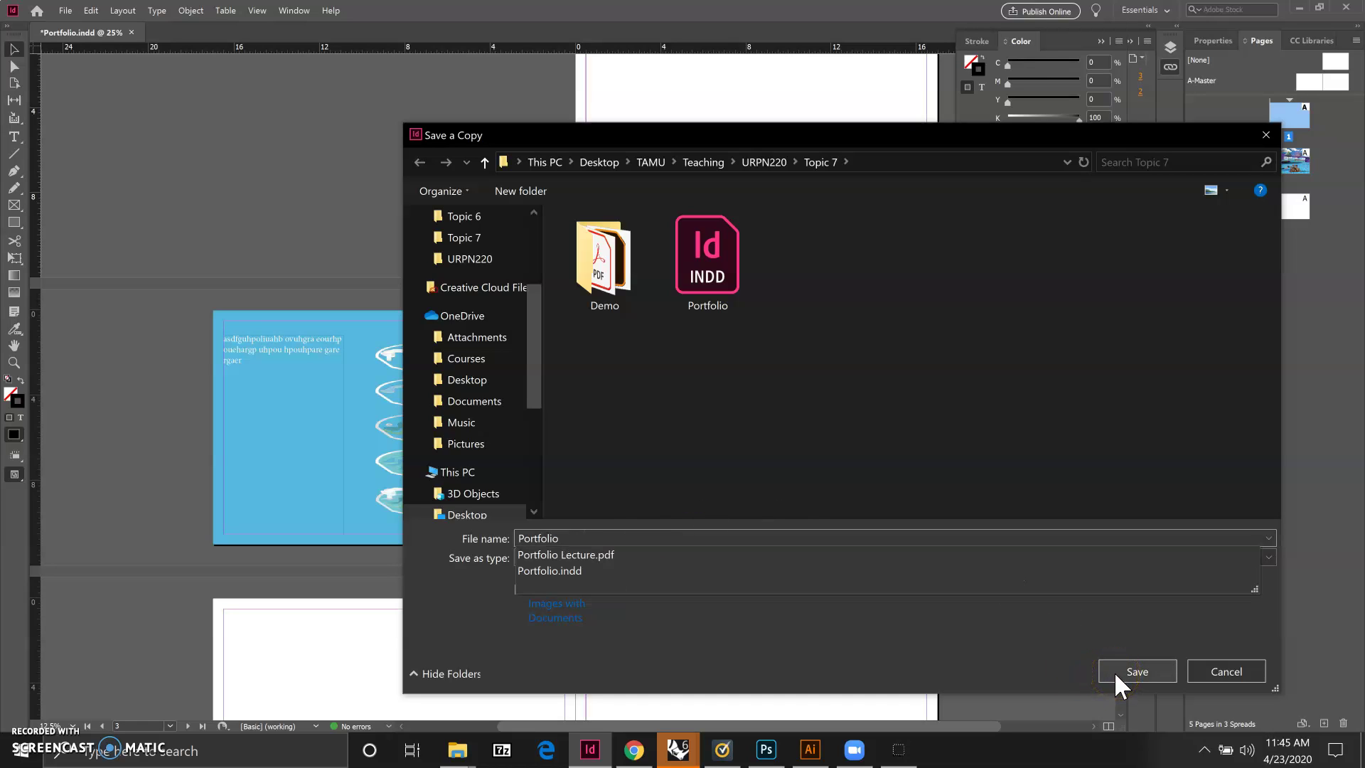
{"action": "type", "text": "_FirstName"}
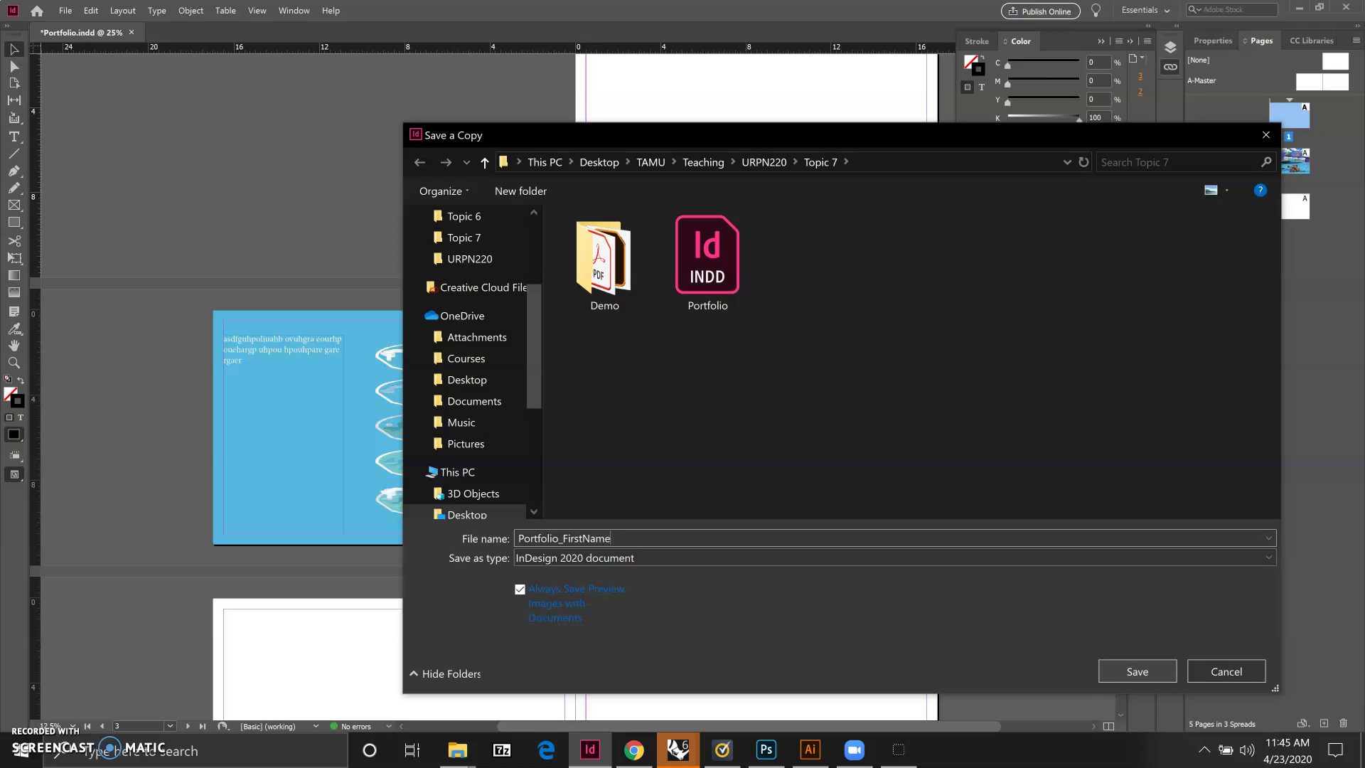
{"action": "left_click", "coordinate": [1137, 670]}
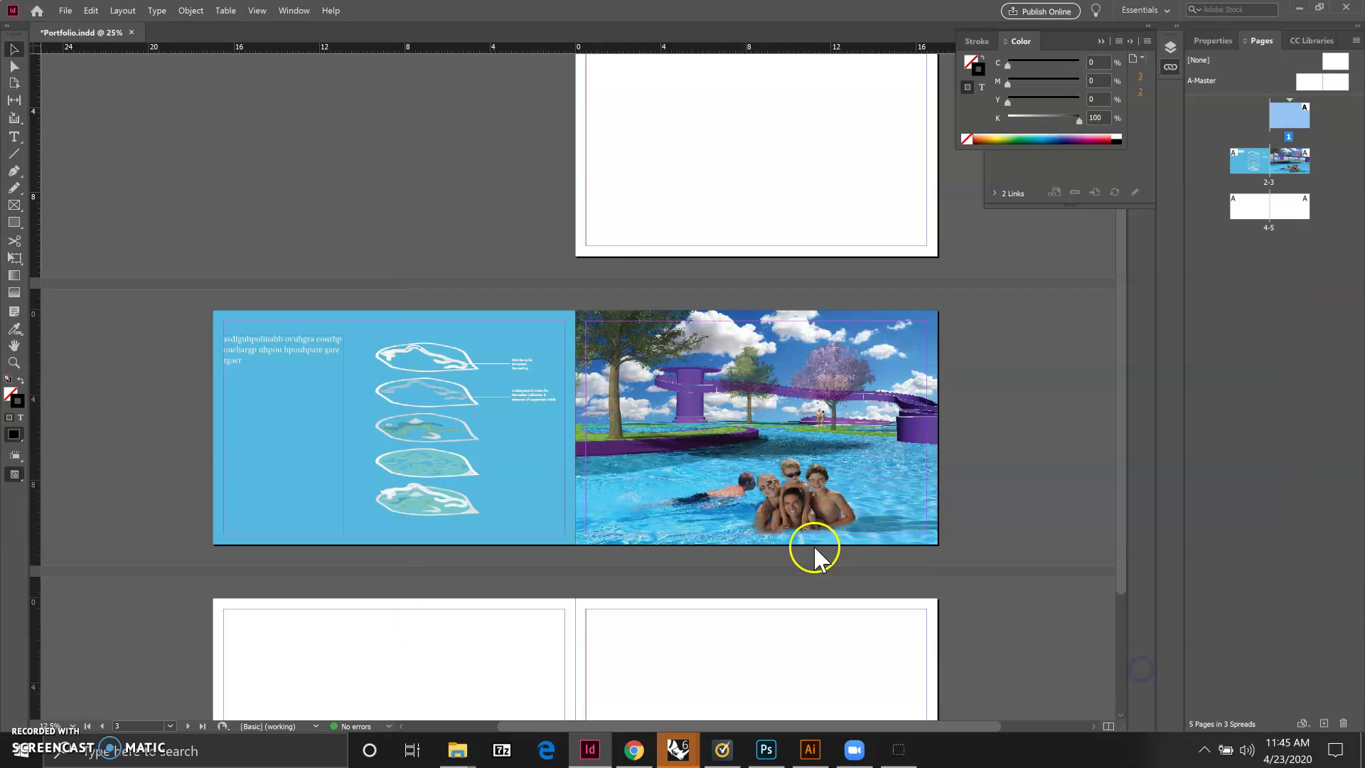
{"action": "key", "text": "alt"}
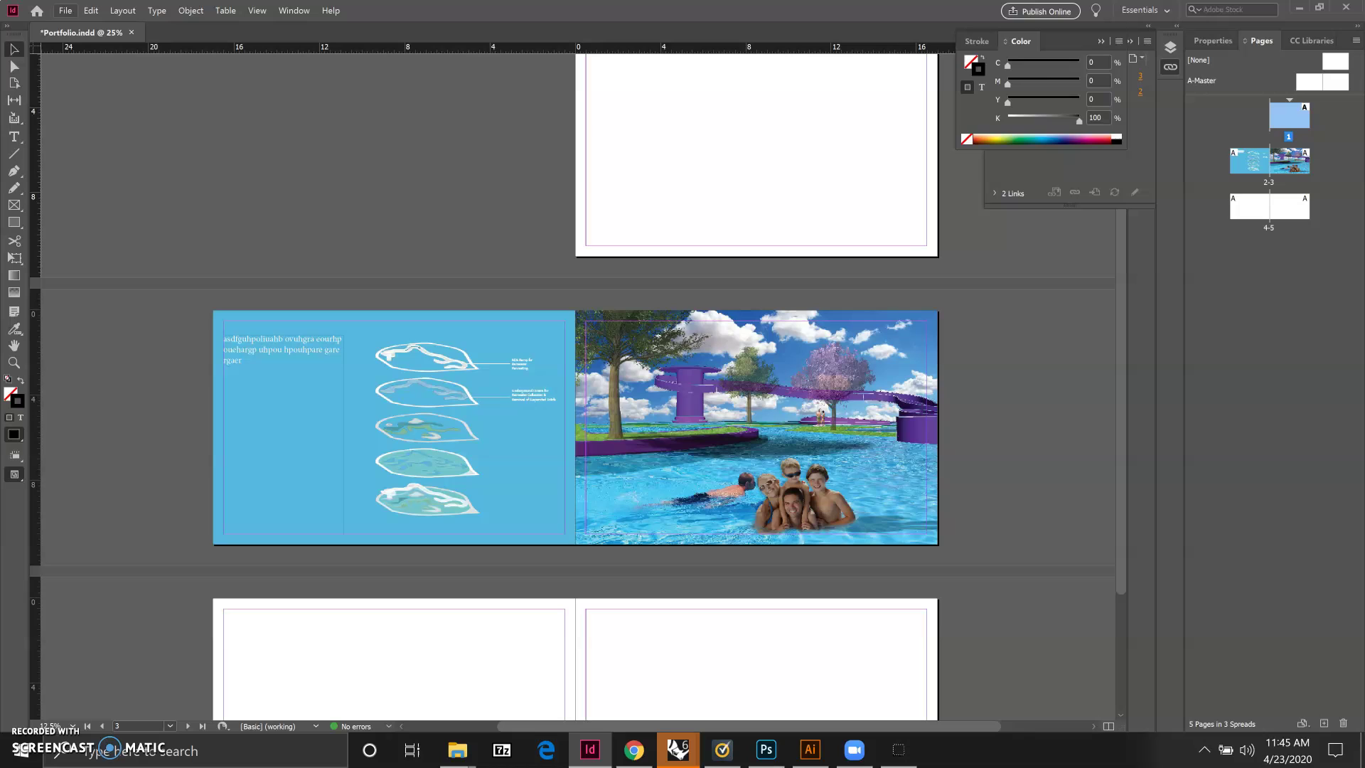
Open the Package report and review its Links and Images, Colors and Inks, and Fonts pages
{"action": "left_click", "coordinate": [68, 9]}
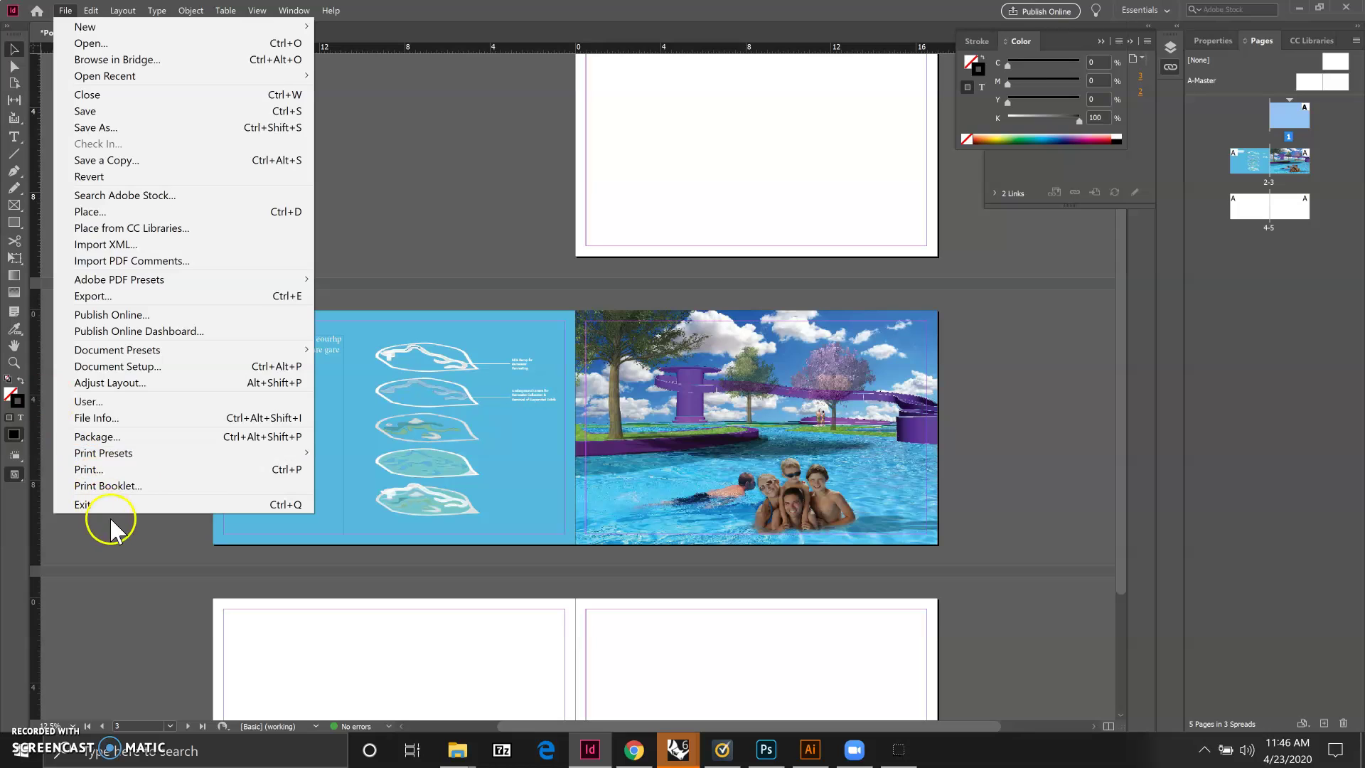
{"action": "left_click", "coordinate": [137, 436]}
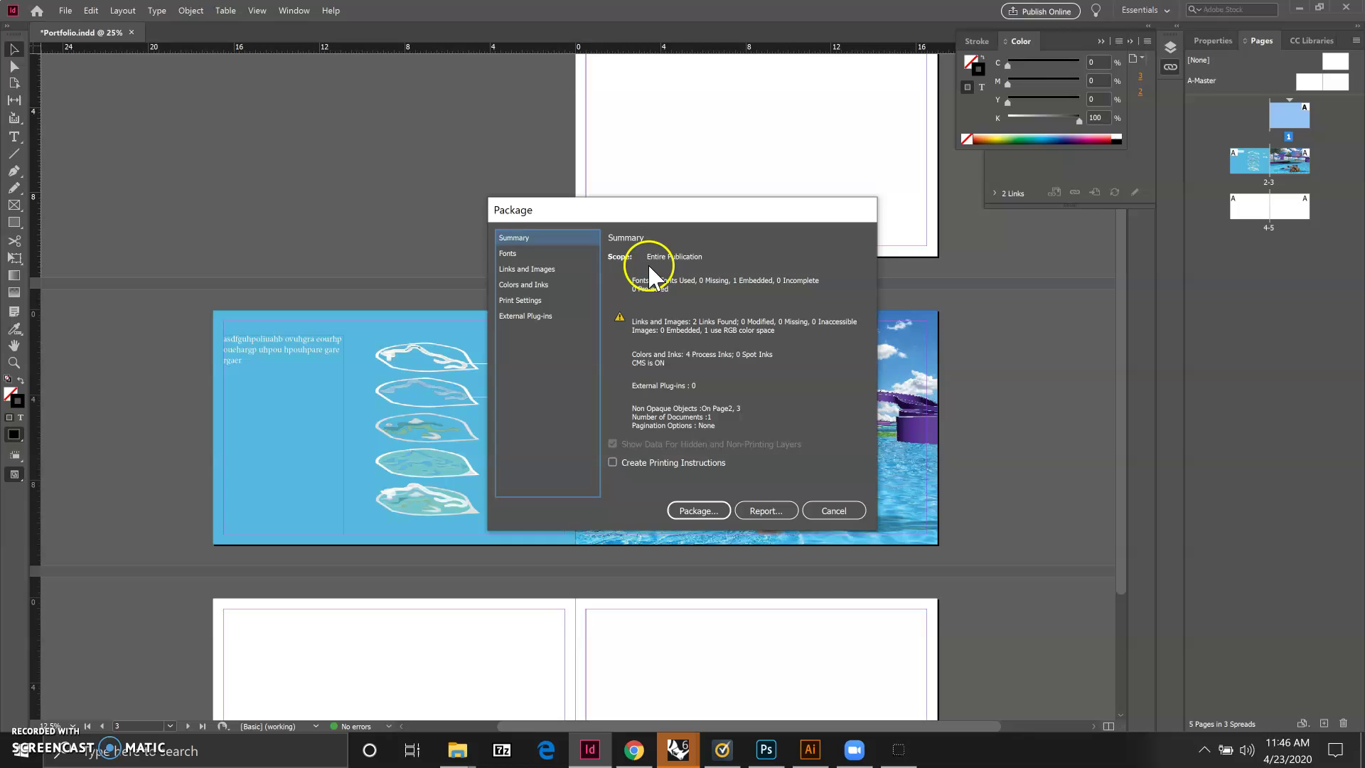
{"action": "left_click", "coordinate": [515, 273]}
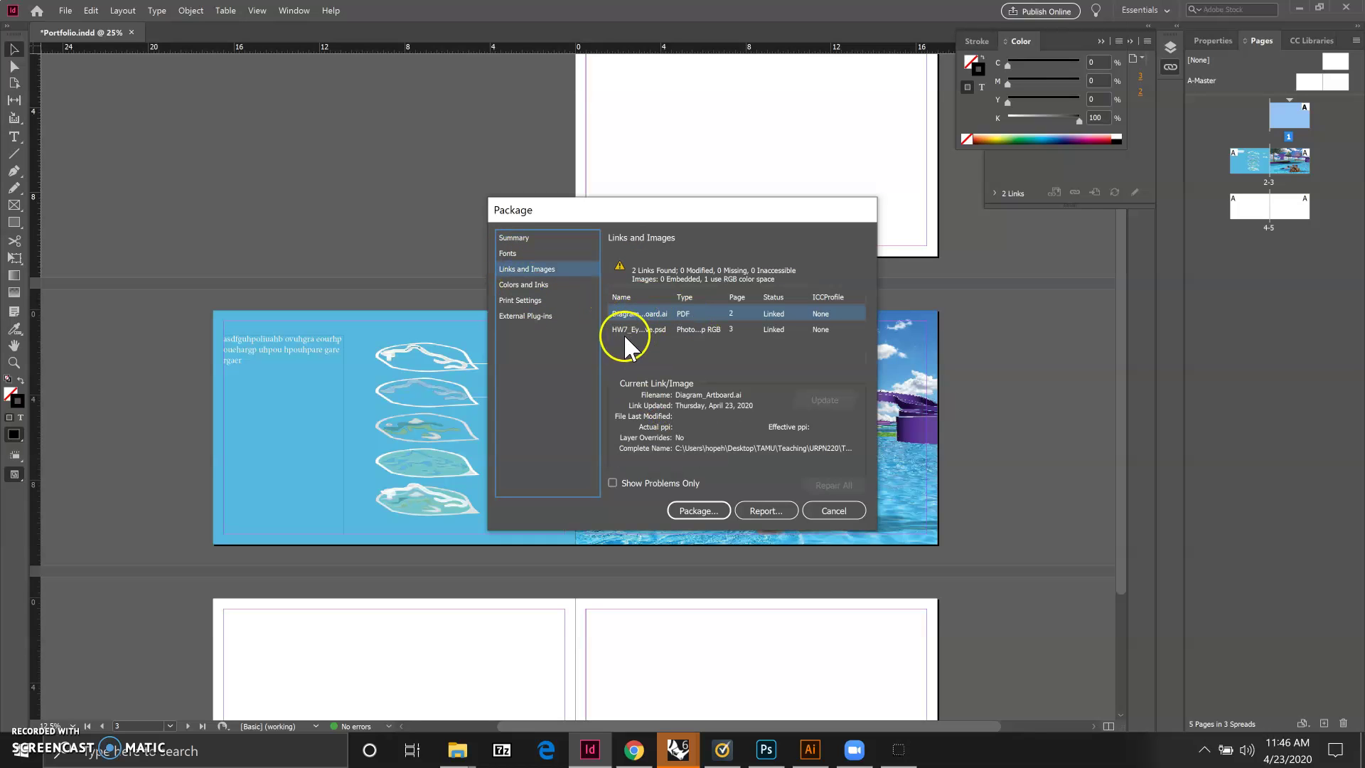
{"action": "left_click", "coordinate": [533, 285]}
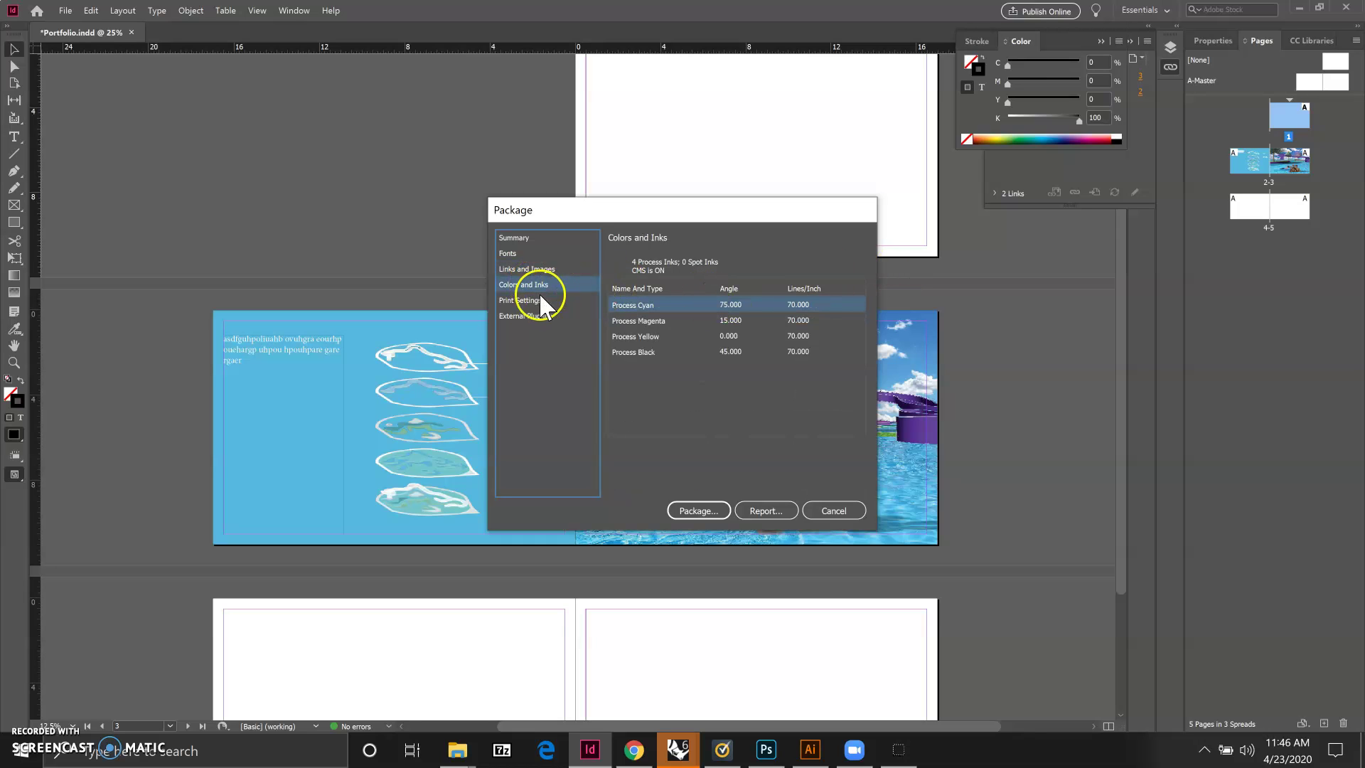
{"action": "left_click", "coordinate": [510, 253]}
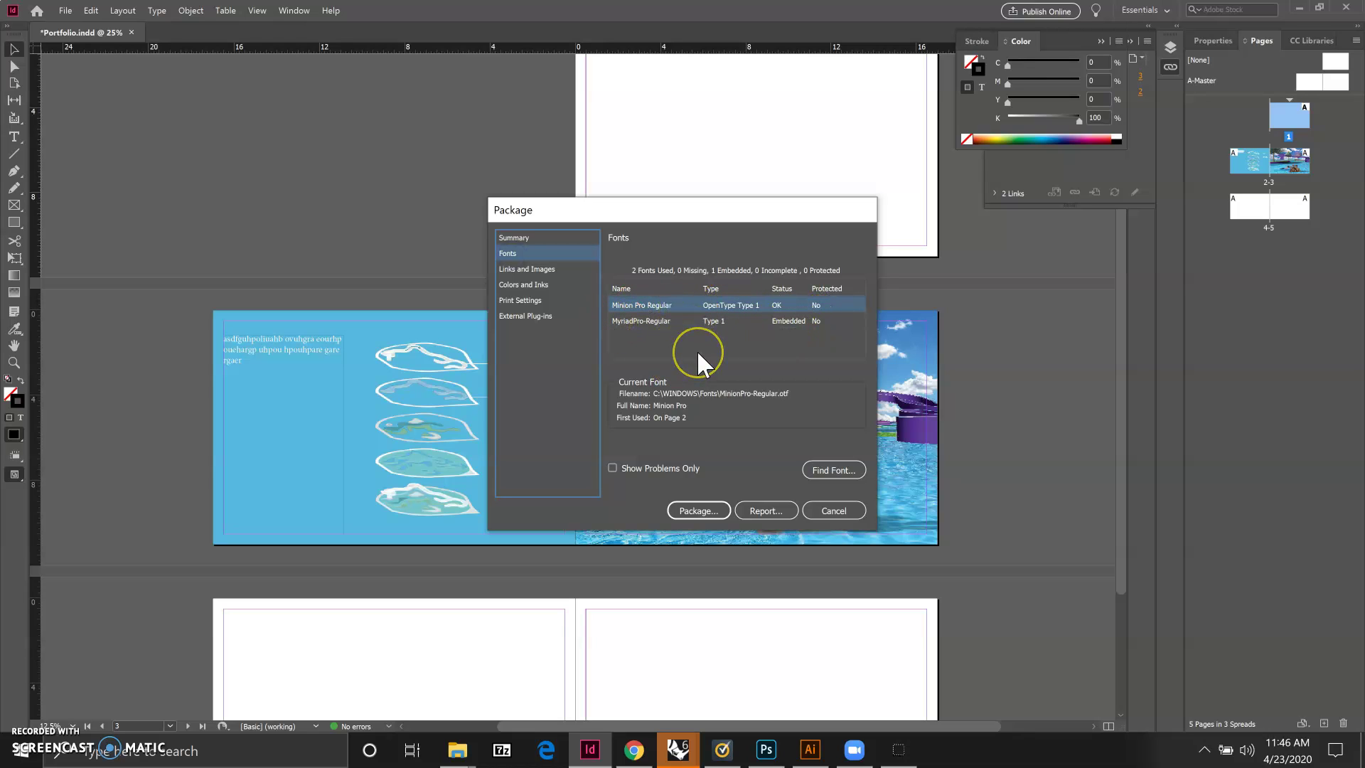
Return to the Summary, start packaging, then cancel the save-first prompt
{"action": "left_click", "coordinate": [518, 239]}
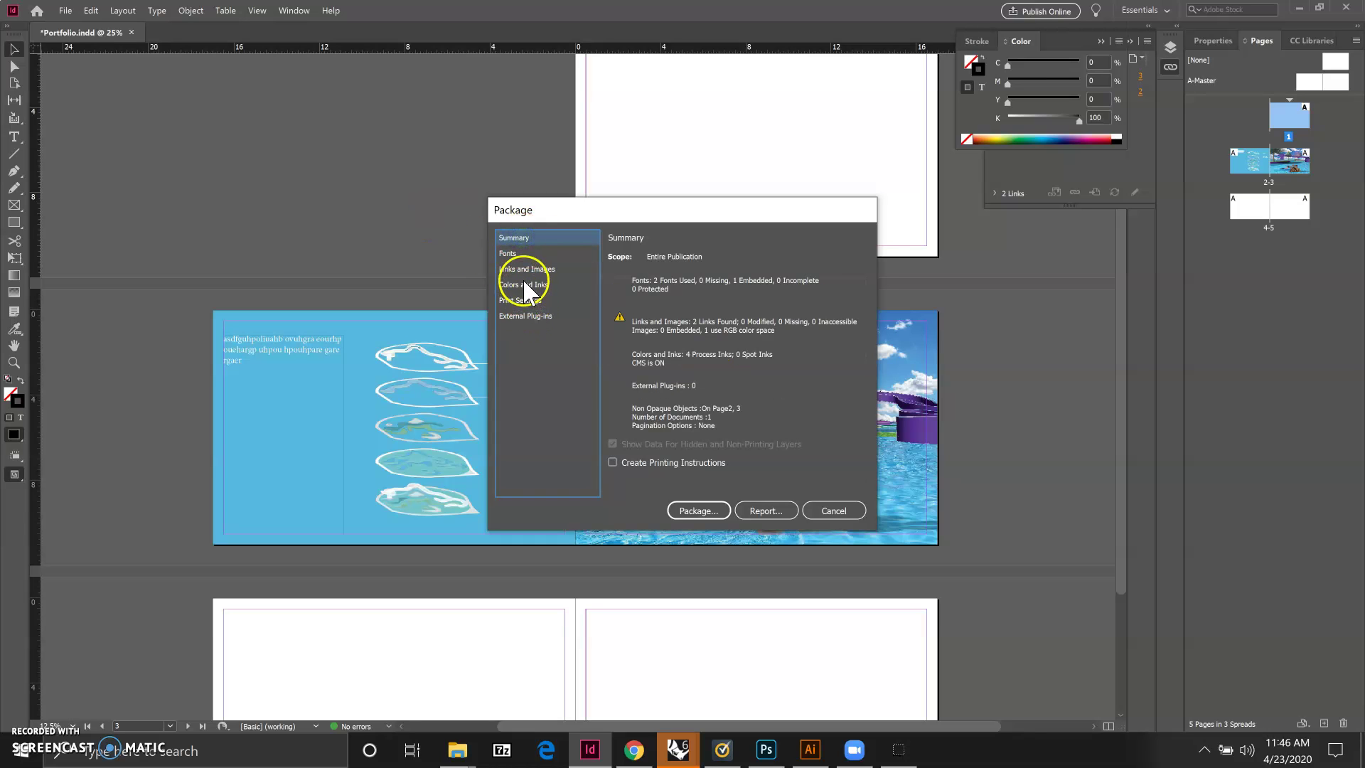
{"action": "left_click", "coordinate": [682, 510]}
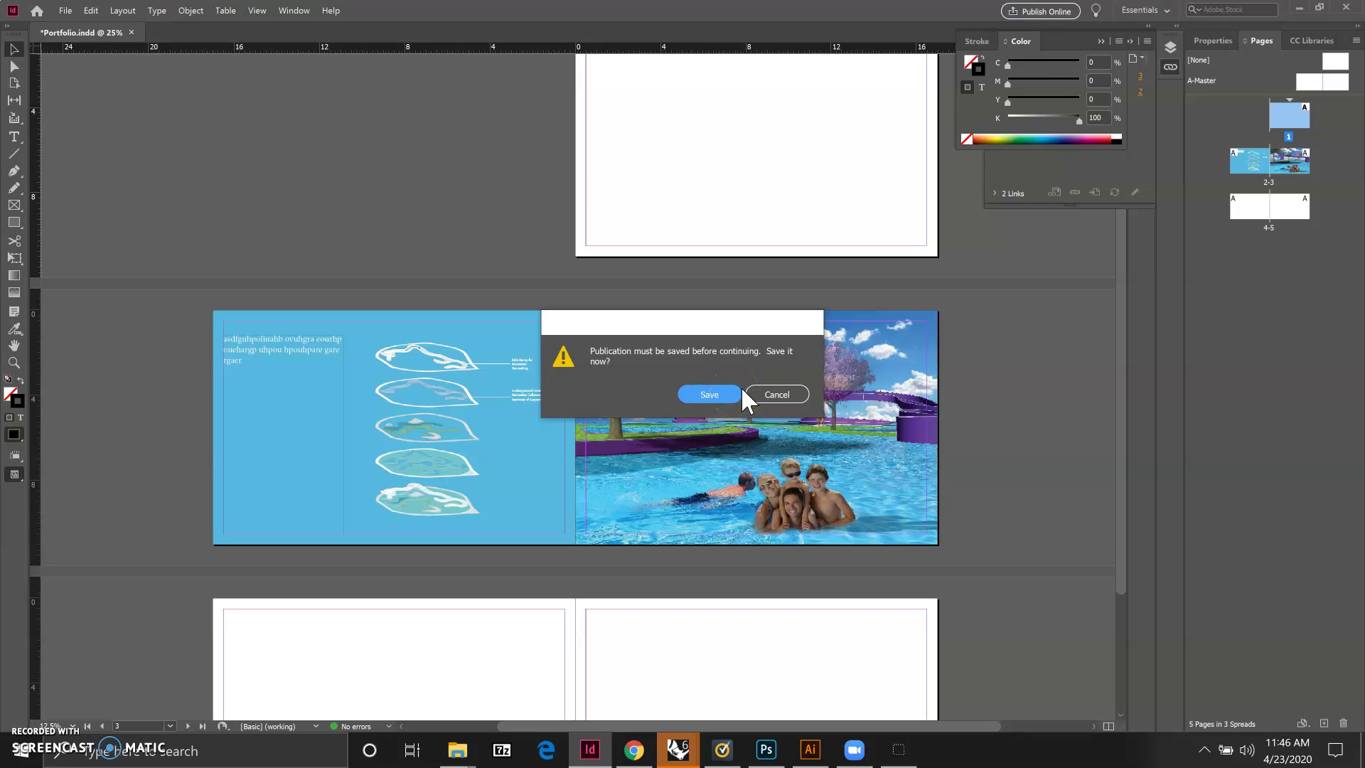
{"action": "left_click", "coordinate": [772, 392]}
Open the Print dialog, keeping Adobe PDF as printer and the custom print preset
{"action": "left_click", "coordinate": [66, 10]}
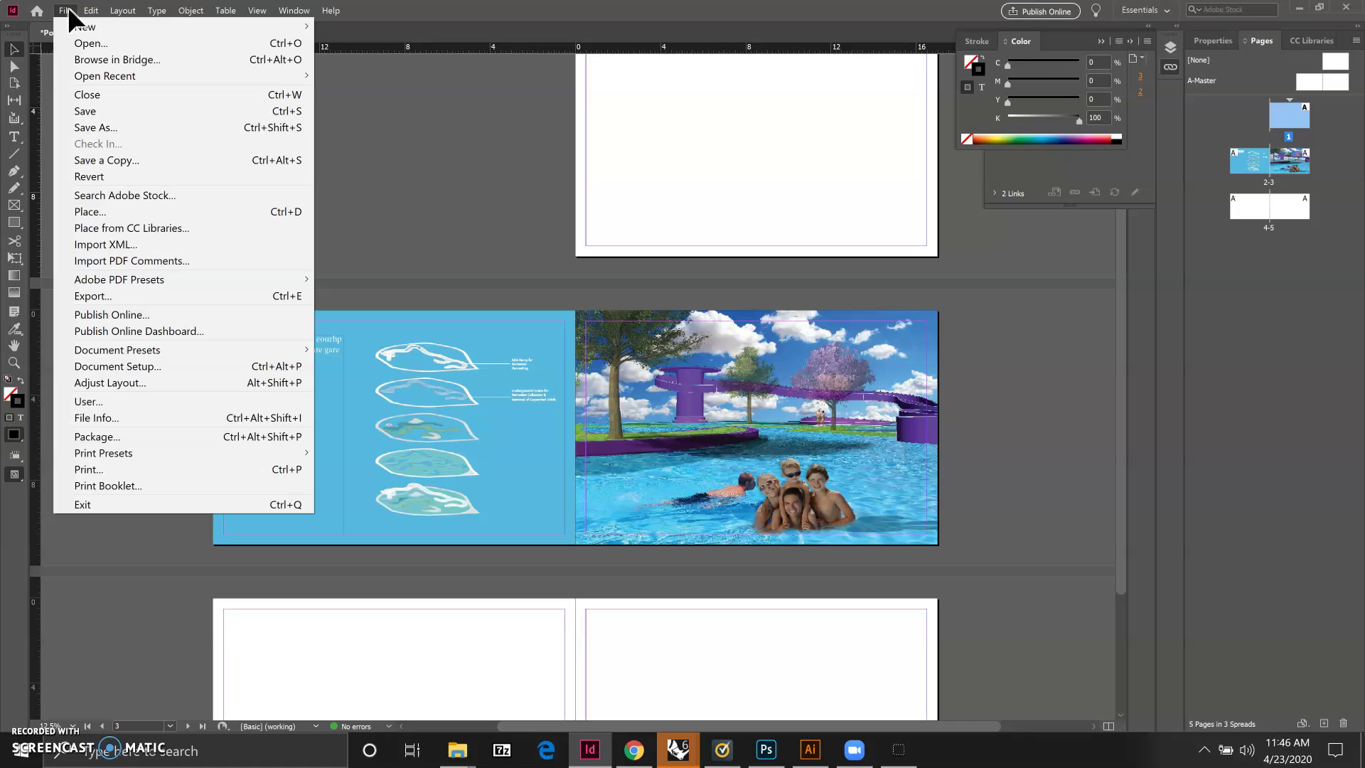
{"action": "left_click", "coordinate": [123, 276]}
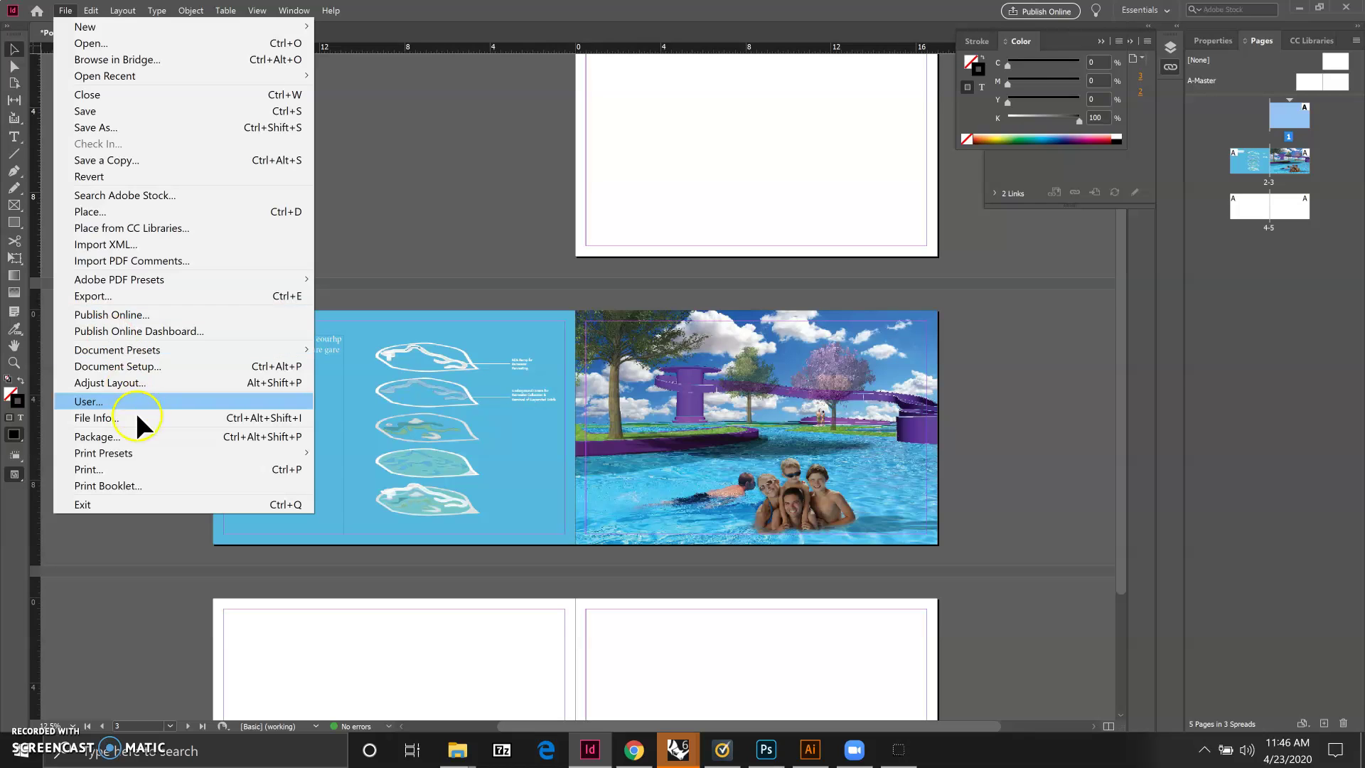
{"action": "left_click", "coordinate": [125, 465]}
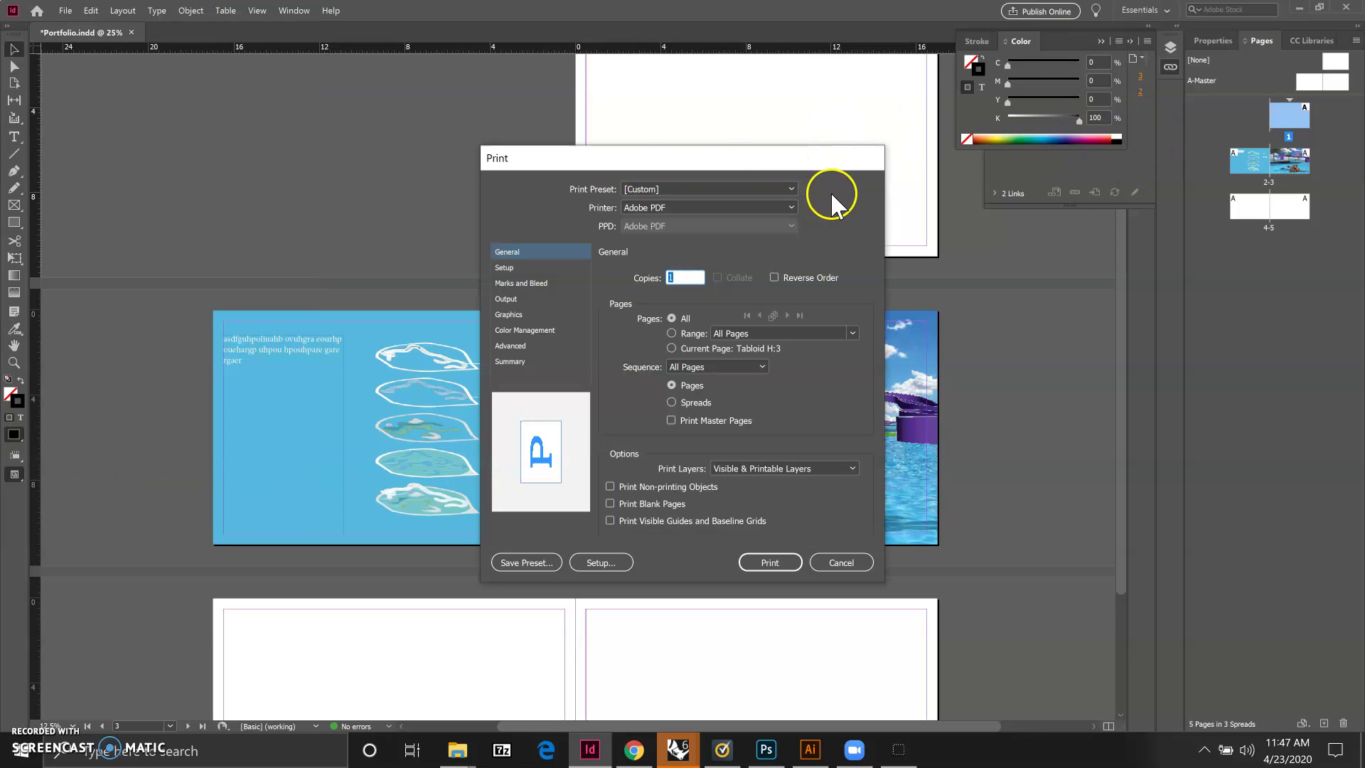
{"action": "left_click", "coordinate": [790, 206]}
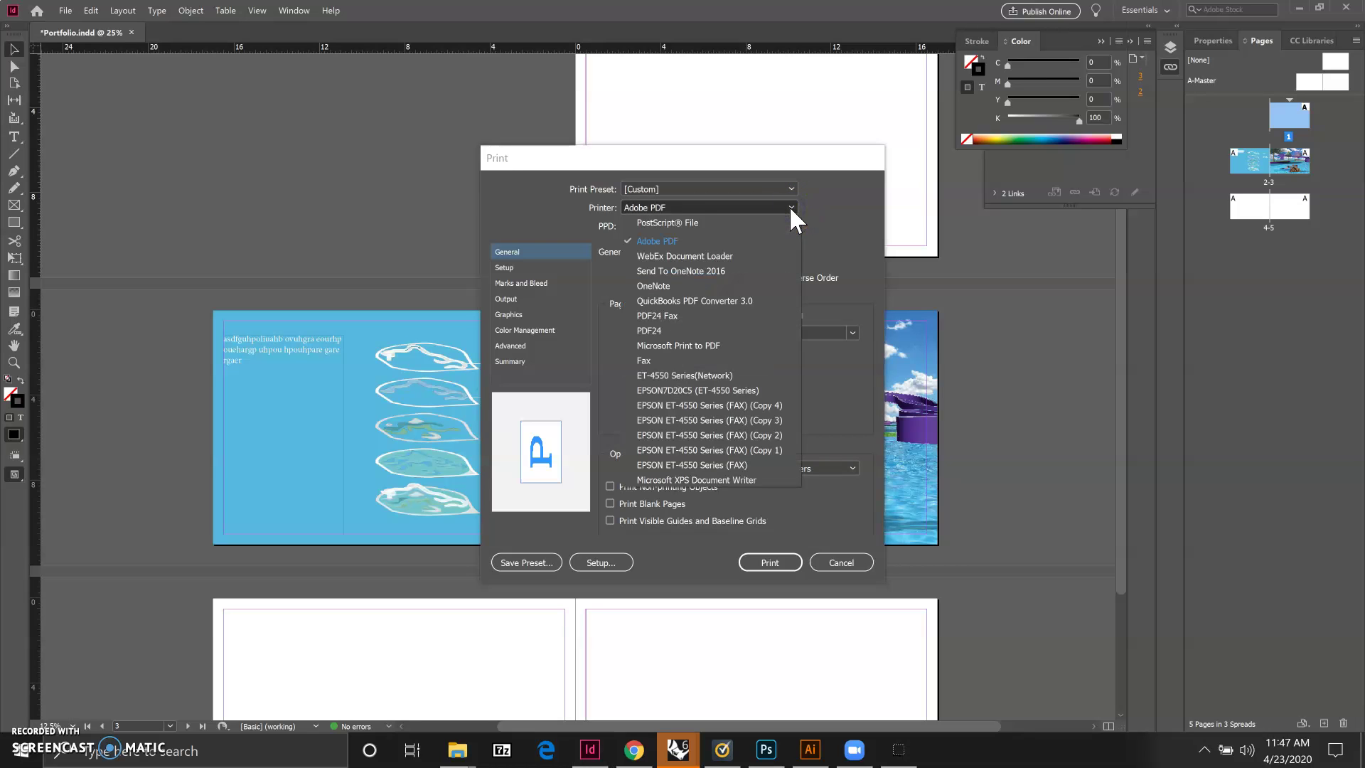
{"action": "left_click", "coordinate": [825, 207]}
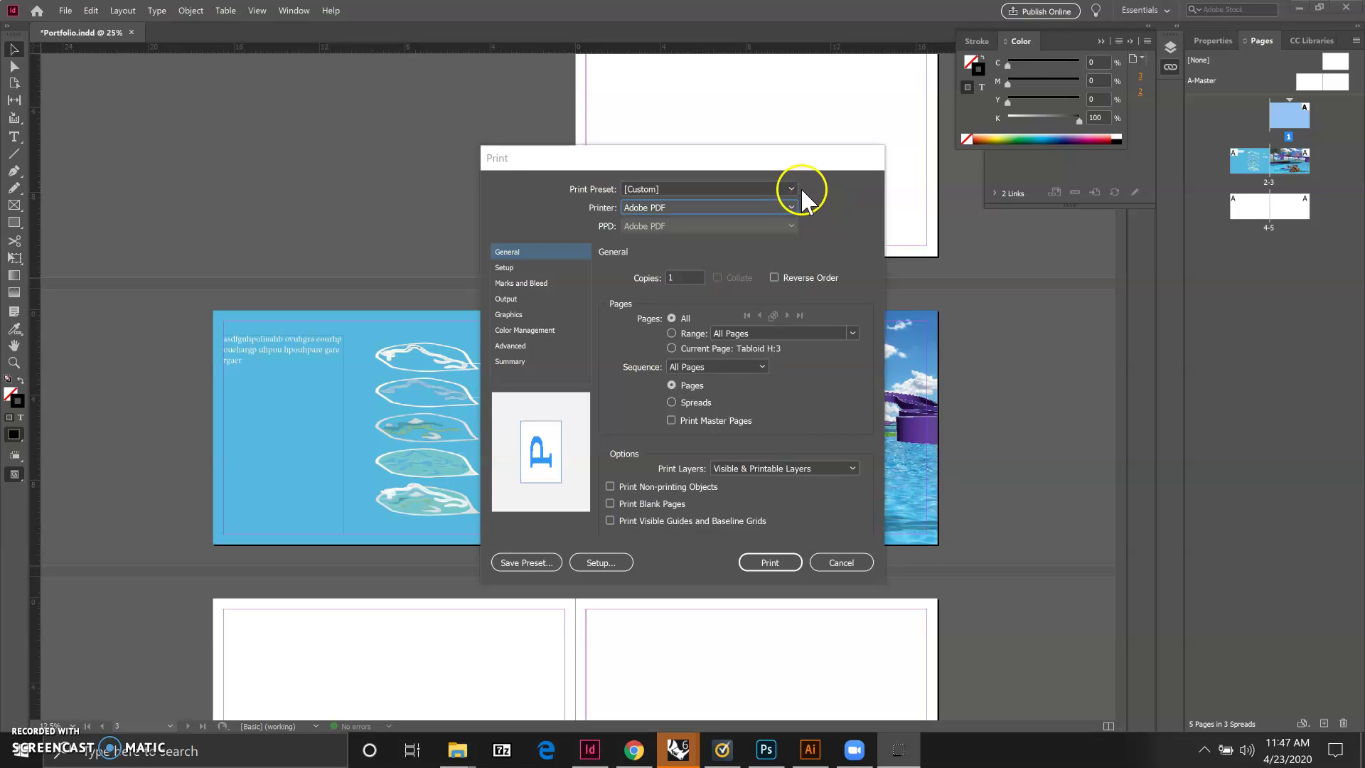
{"action": "left_click", "coordinate": [792, 187]}
{"action": "left_click", "coordinate": [831, 186]}
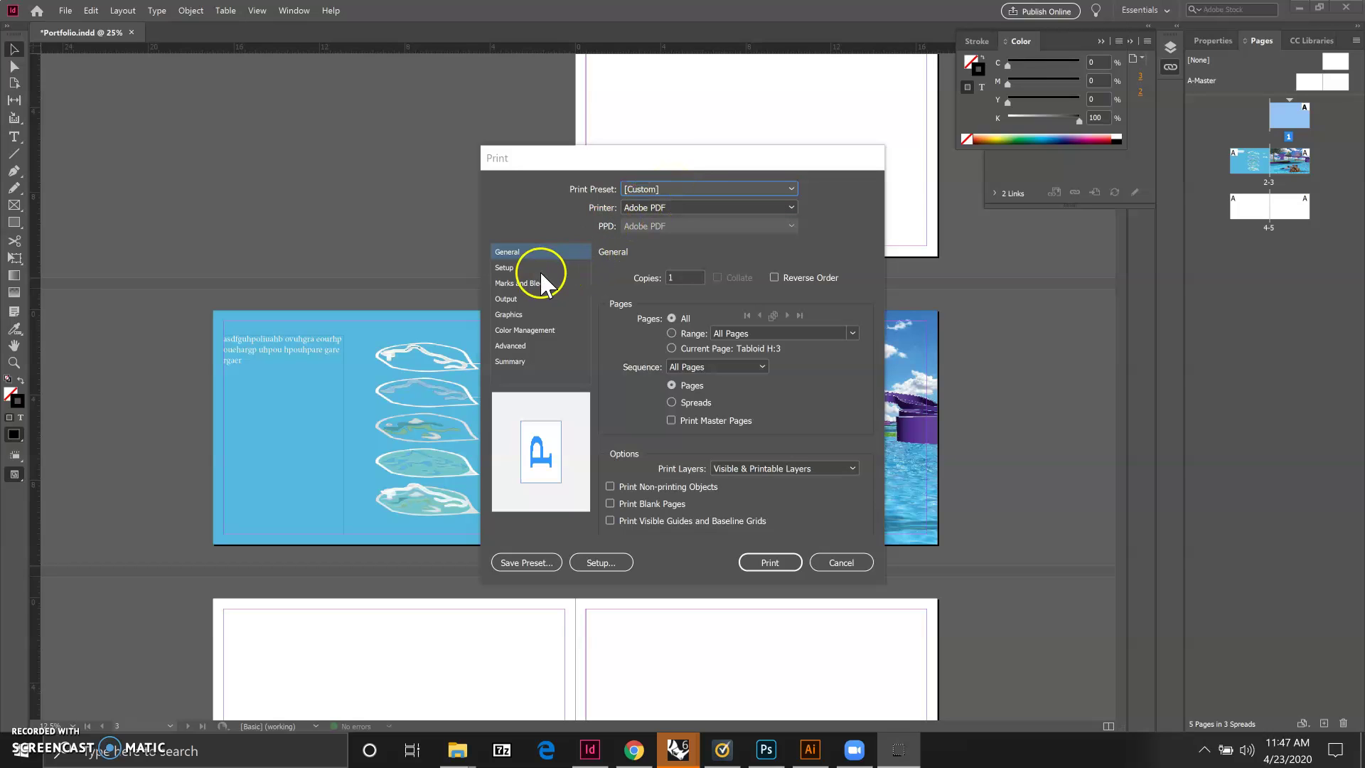
Show the Setup category with paper size Defined By Driver, acknowledging the driver setup warning
{"action": "left_click", "coordinate": [504, 268]}
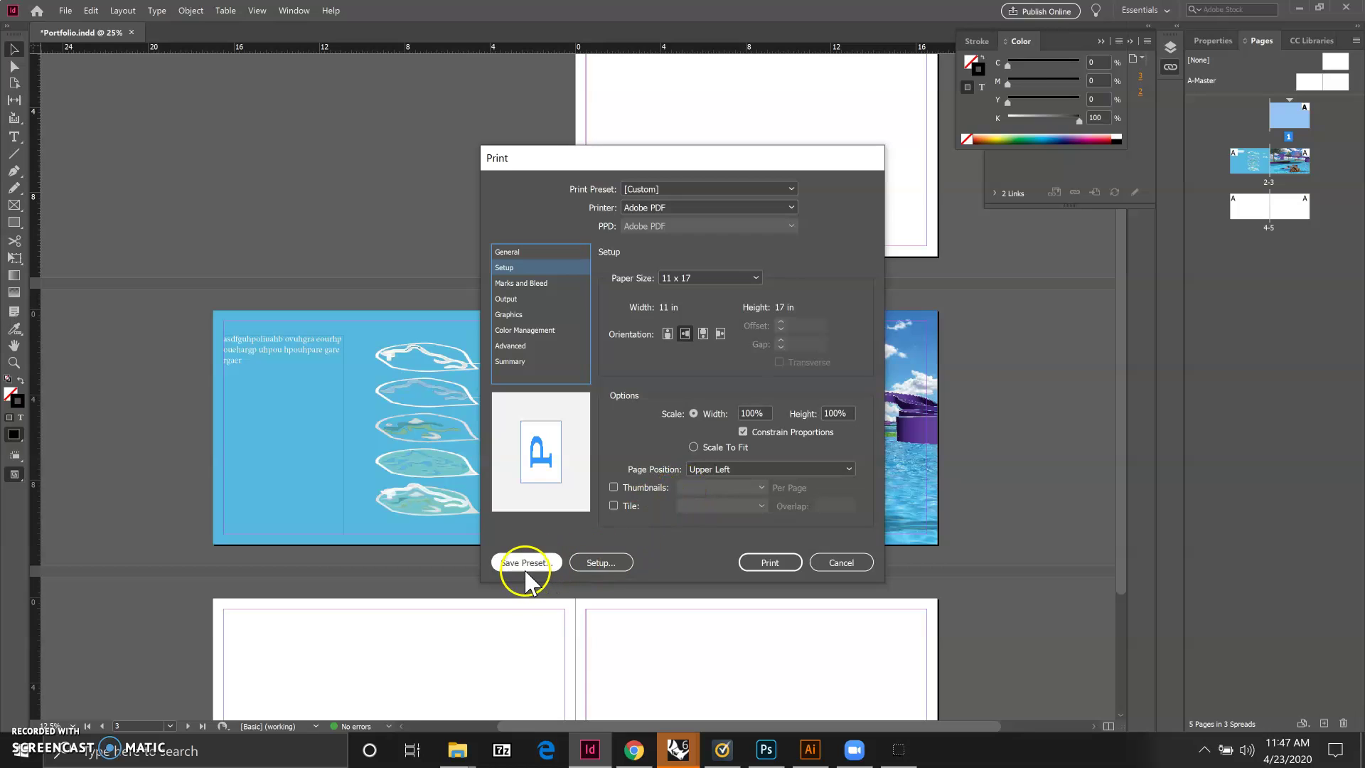
{"action": "left_click", "coordinate": [595, 564]}
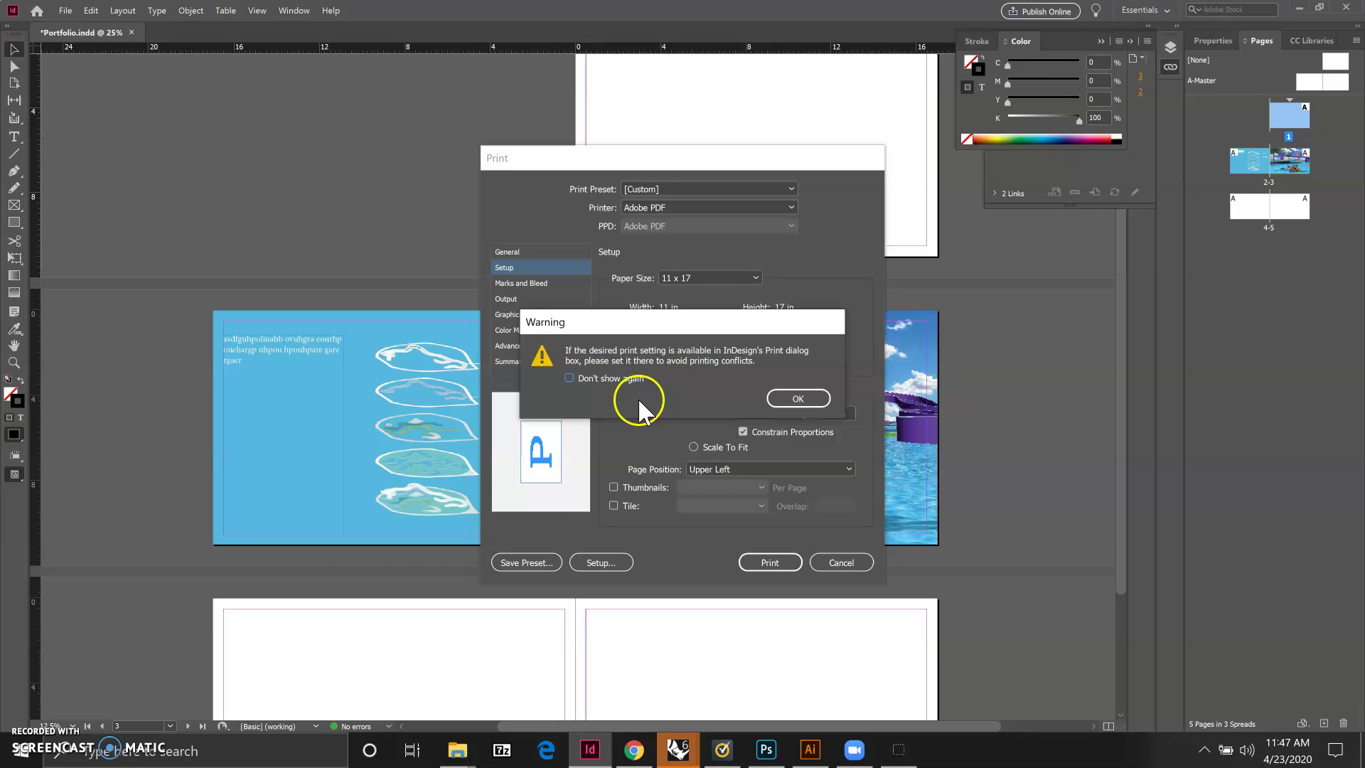
{"action": "left_click", "coordinate": [782, 395]}
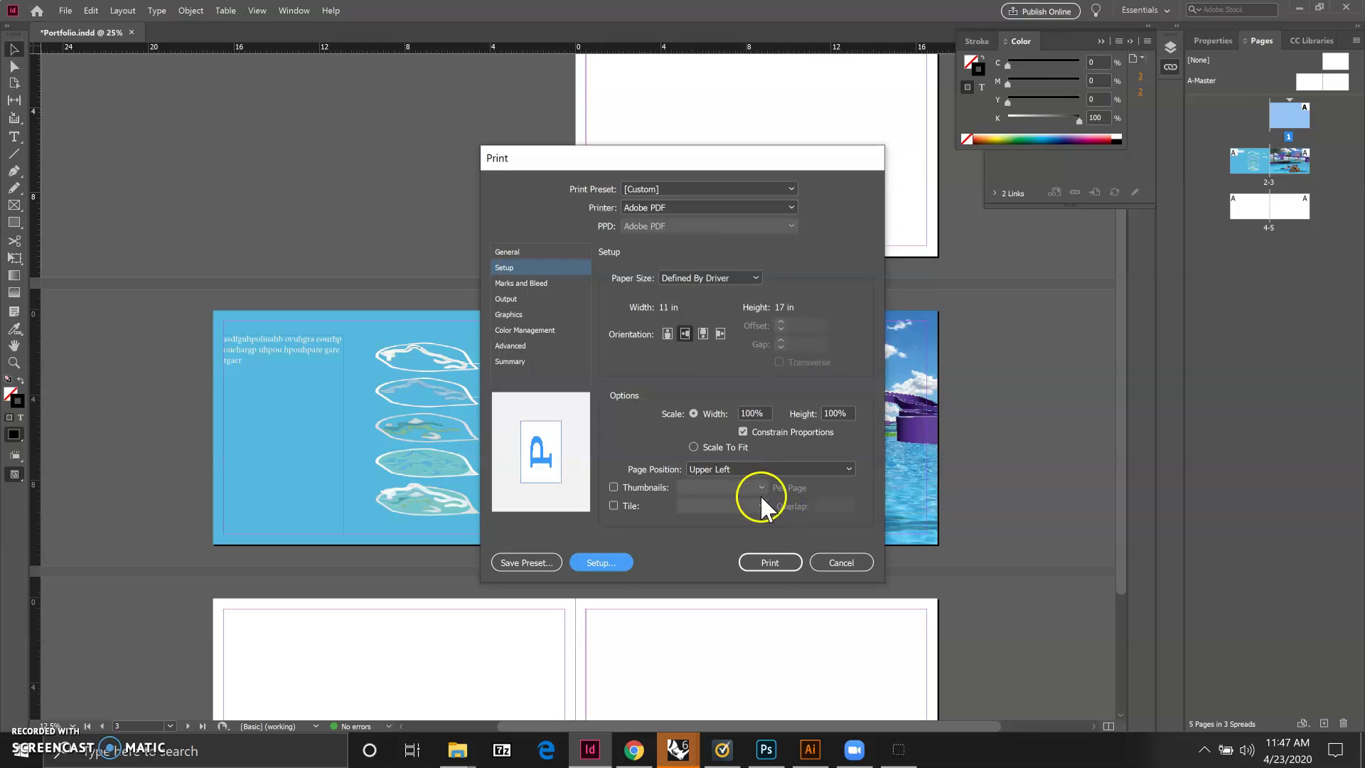
Save the current print settings as a preset named Portfolio
{"action": "left_click", "coordinate": [526, 562]}
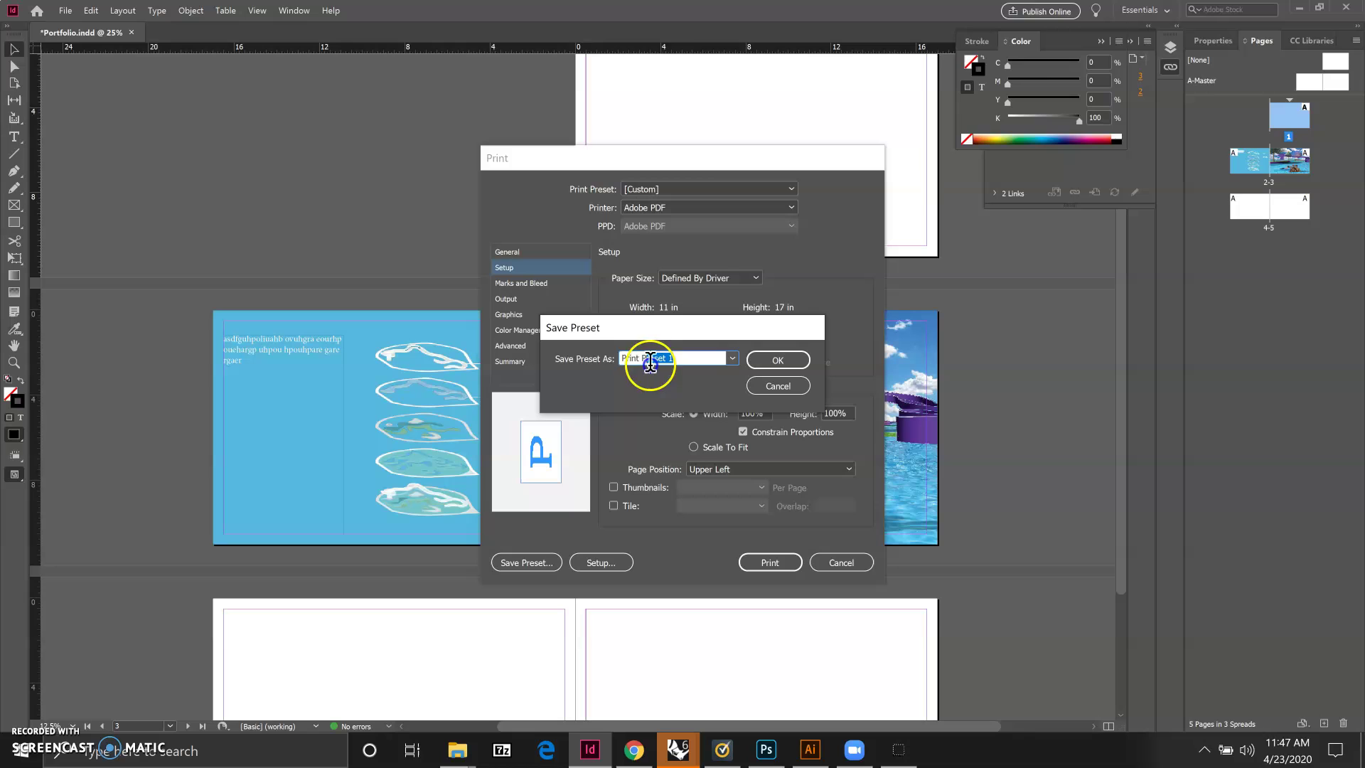
{"action": "type", "text": "Portfolio"}
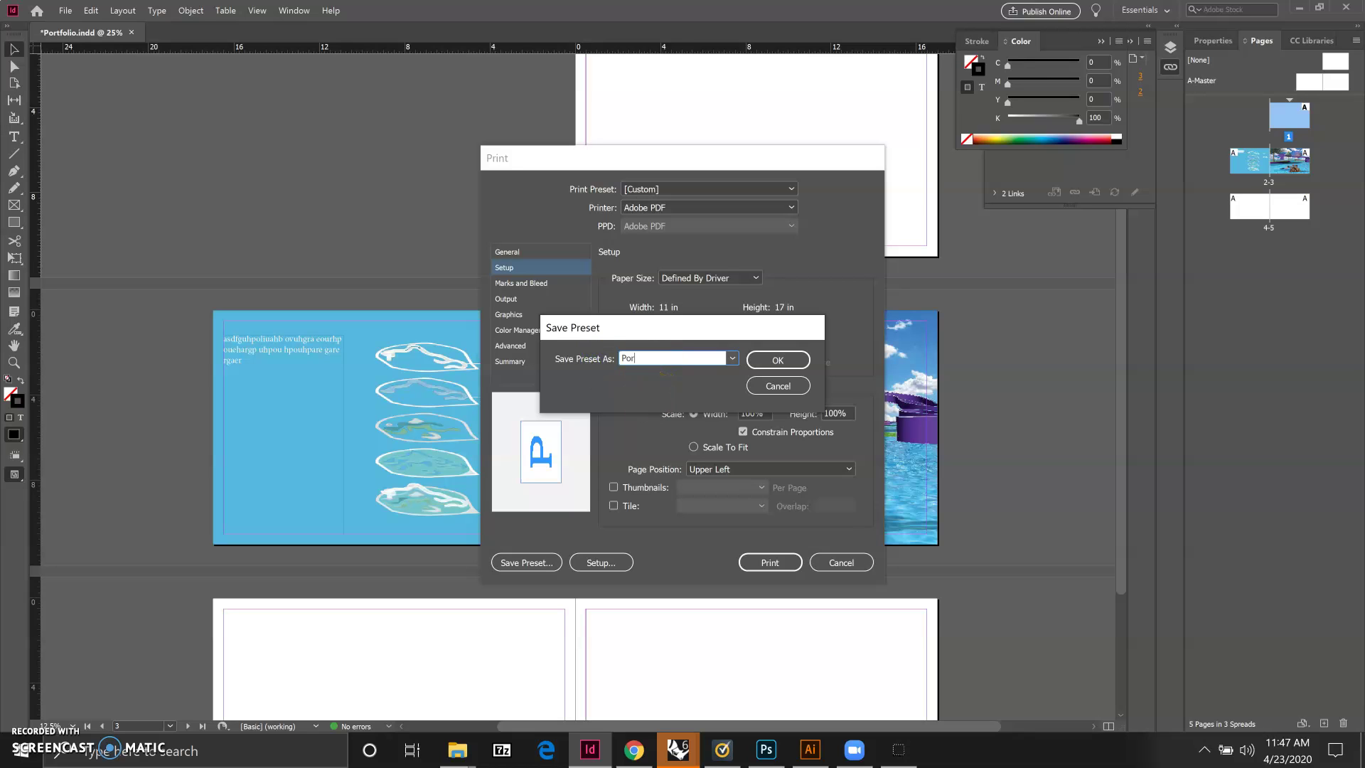
{"action": "left_click", "coordinate": [778, 359]}
{"action": "left_click", "coordinate": [791, 188]}
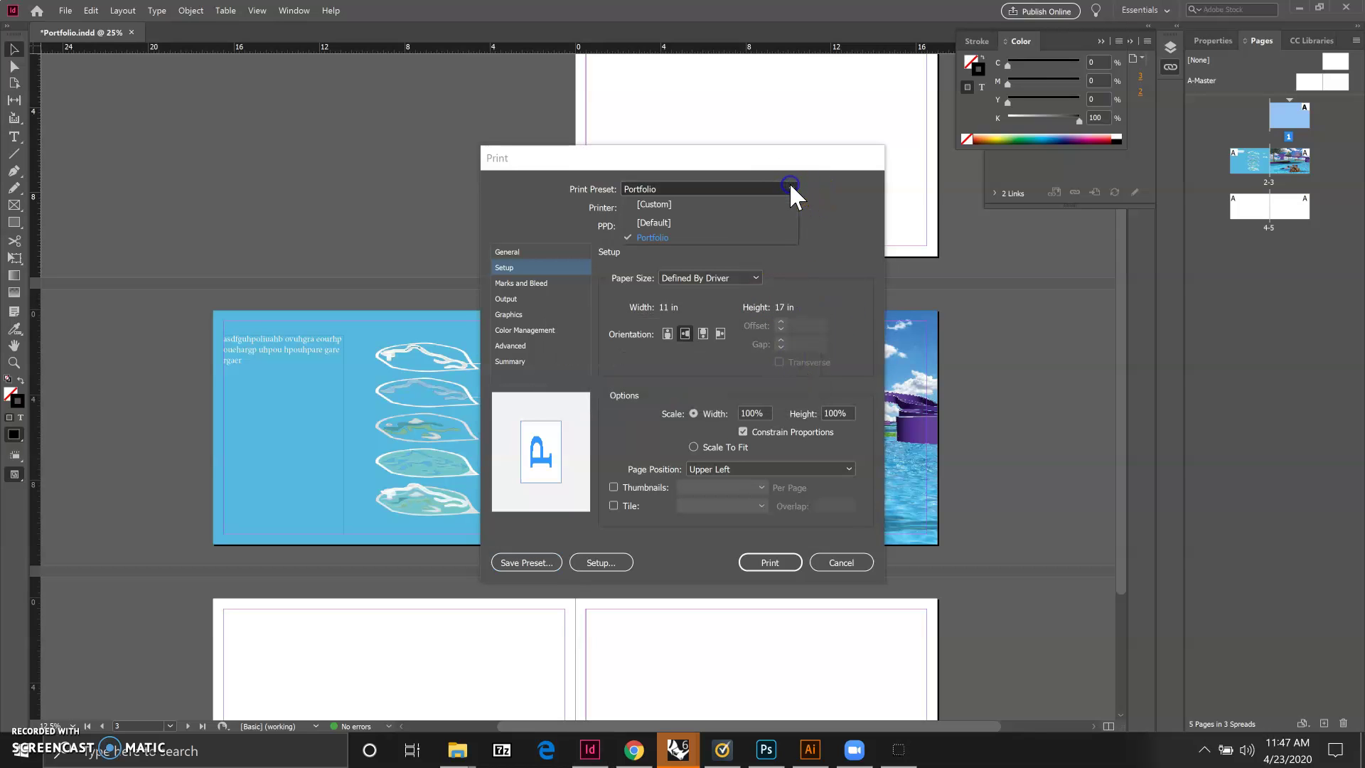
{"action": "left_click", "coordinate": [796, 189]}
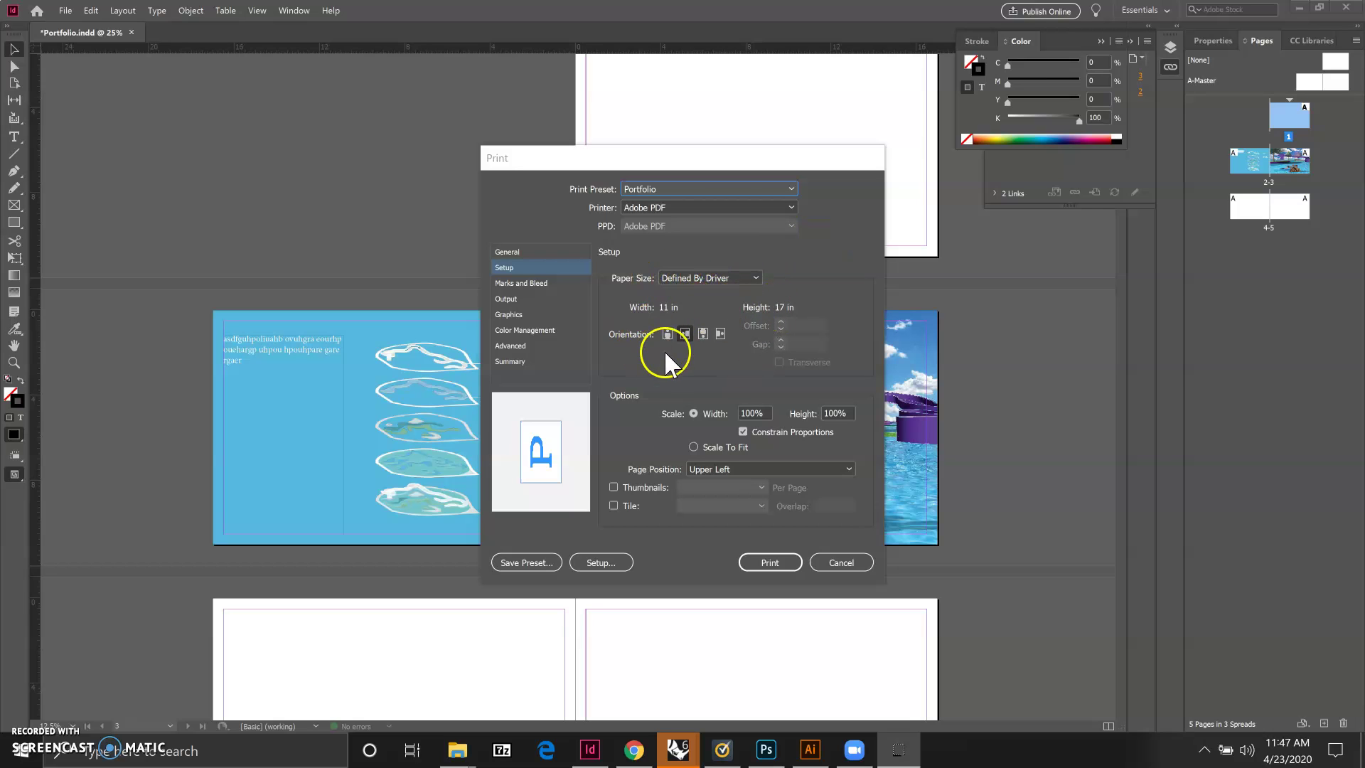
Set the print paper size to 11 x 17
{"action": "left_click", "coordinate": [754, 278]}
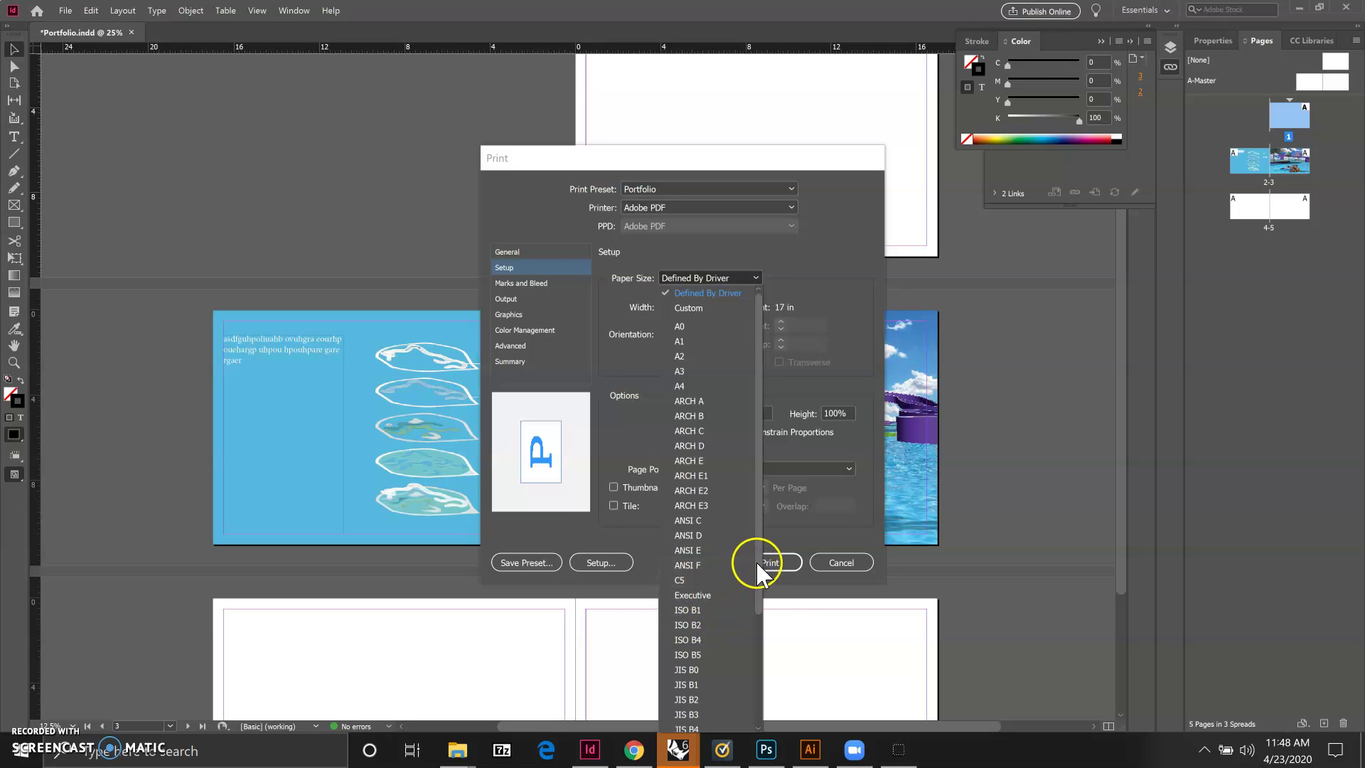
{"action": "scroll", "coordinate": [757, 560], "scroll_direction": "down", "scroll_amount": 4}
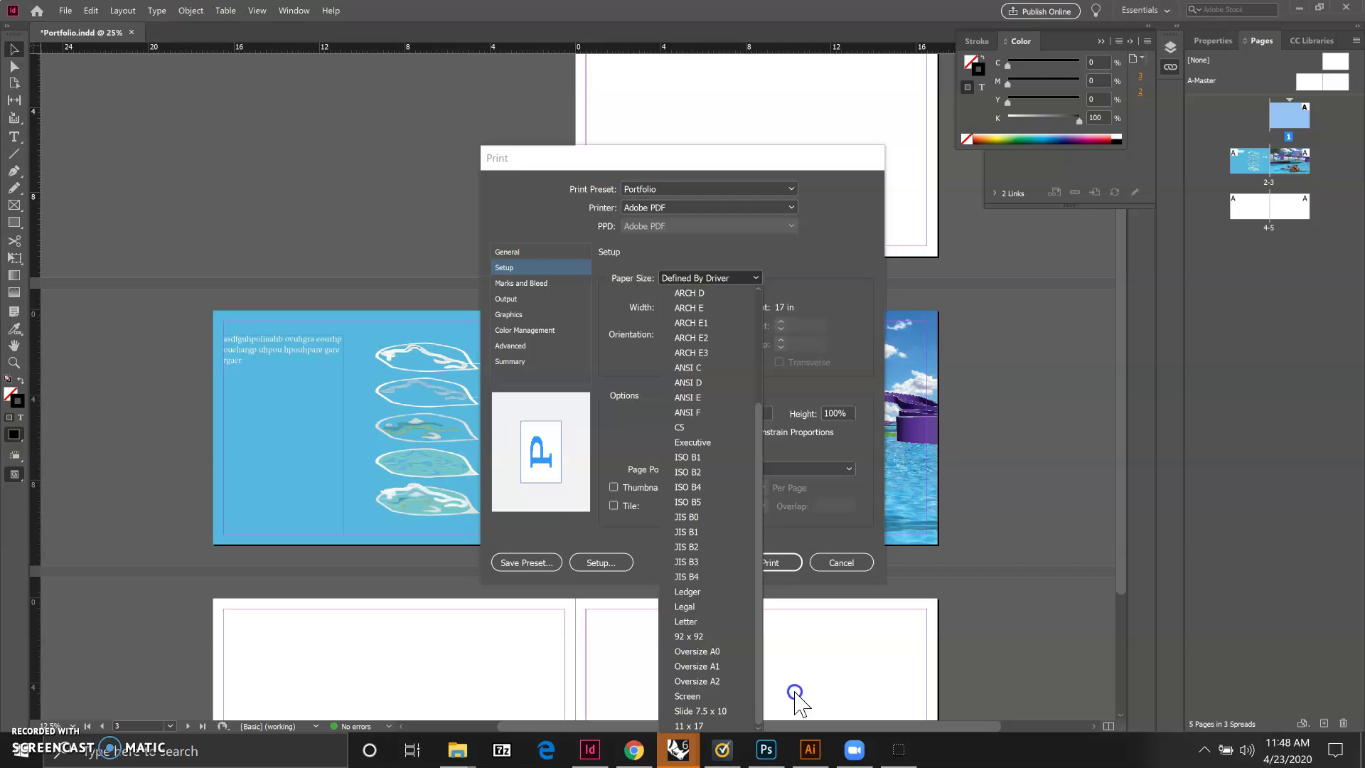
{"action": "left_click", "coordinate": [711, 726]}
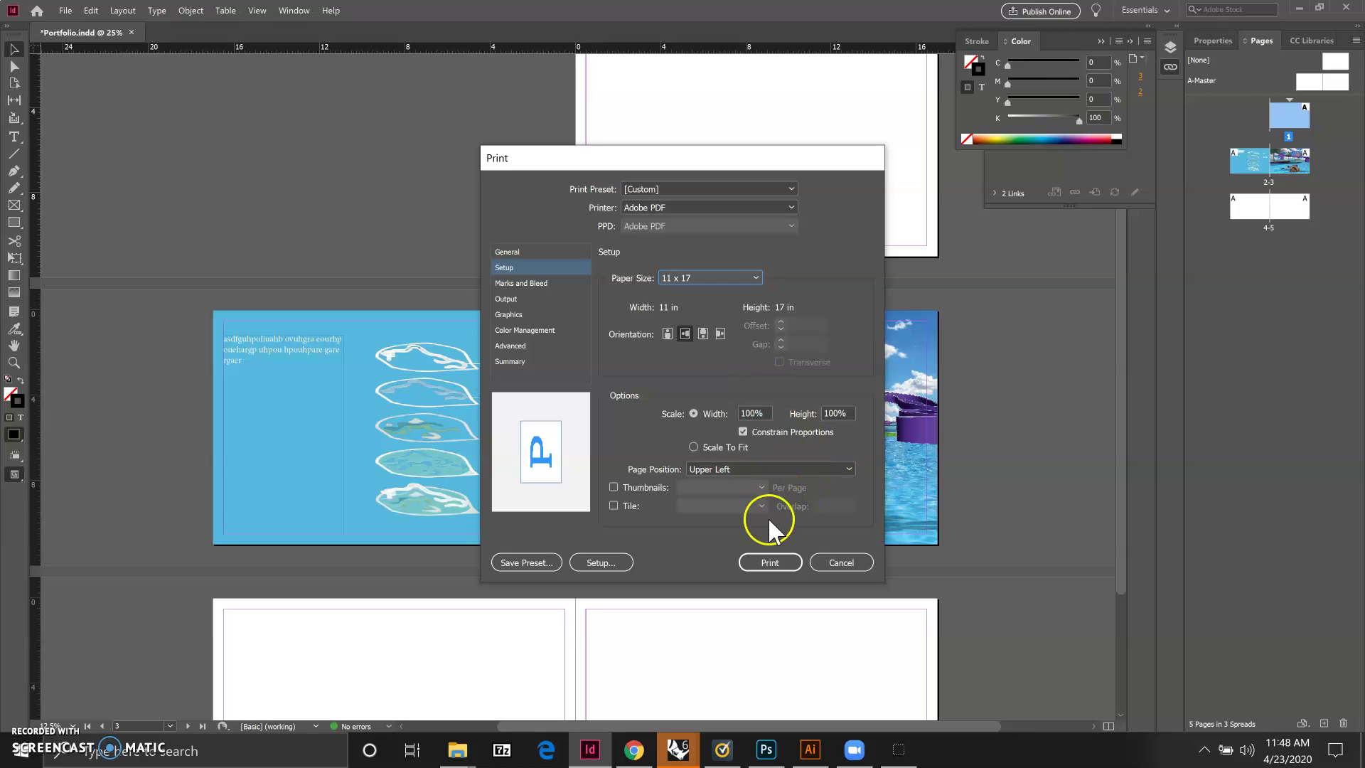
Print to PDF as Portfolio.pdf in the Demo folder, replacing the existing file
{"action": "left_click", "coordinate": [769, 563]}
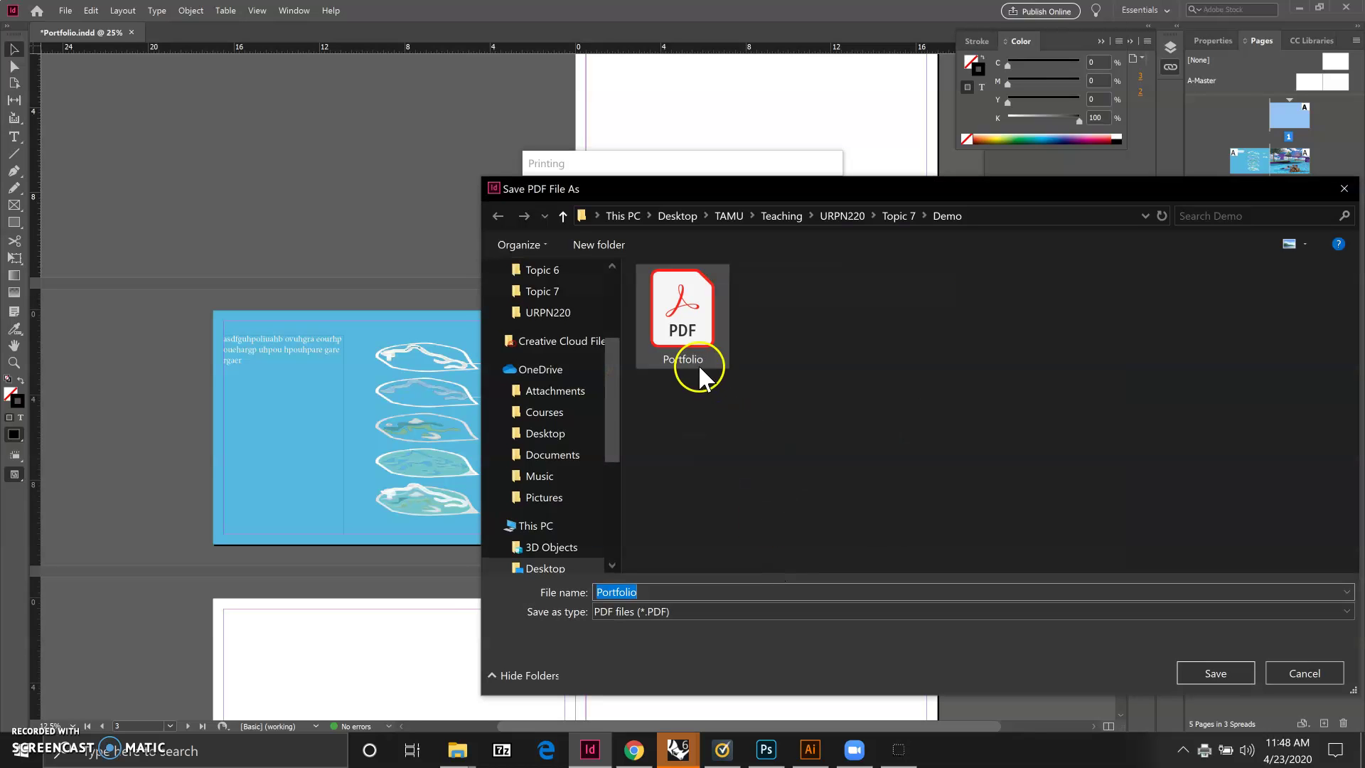
{"action": "left_click", "coordinate": [700, 367]}
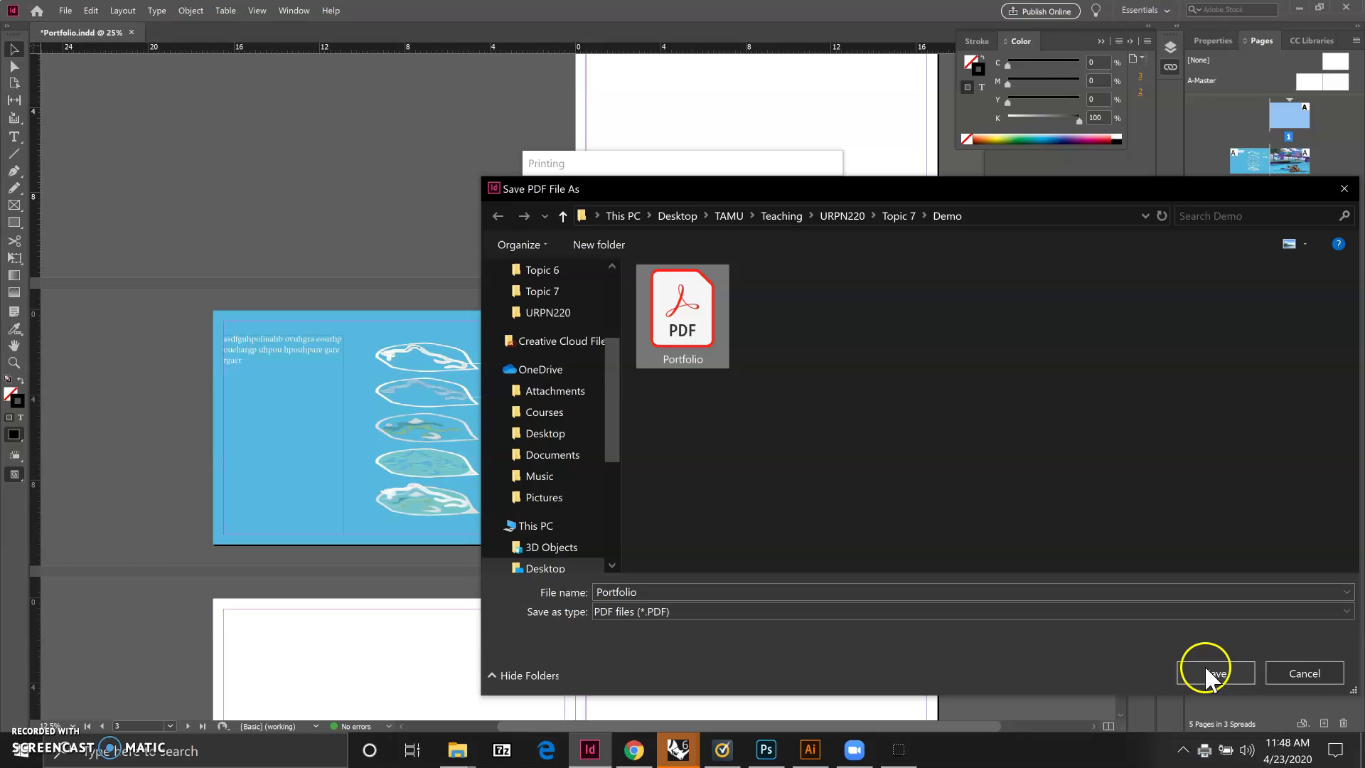
{"action": "left_click", "coordinate": [1208, 673]}
{"action": "left_click", "coordinate": [730, 379]}
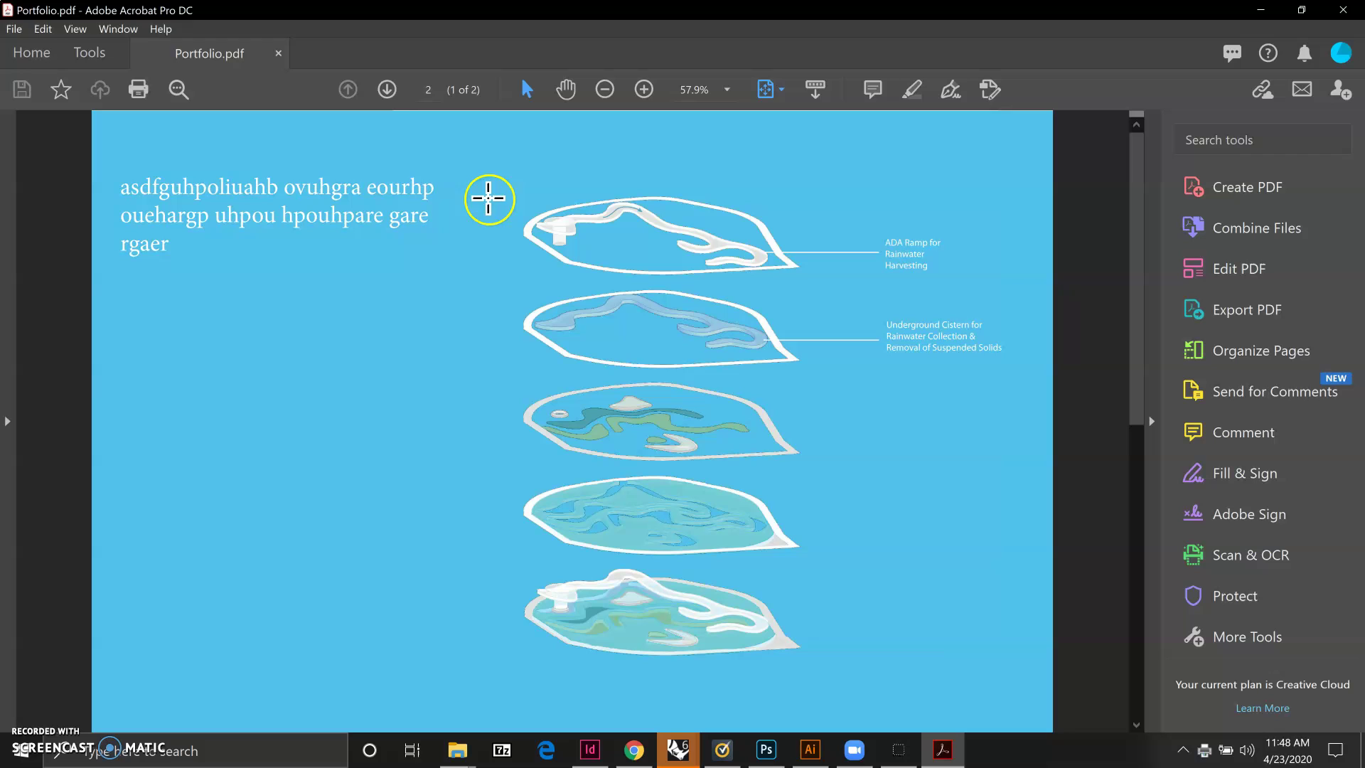
Switch Acrobat's page display to Two Page View for Portfolio.pdf
{"action": "left_click", "coordinate": [77, 29]}
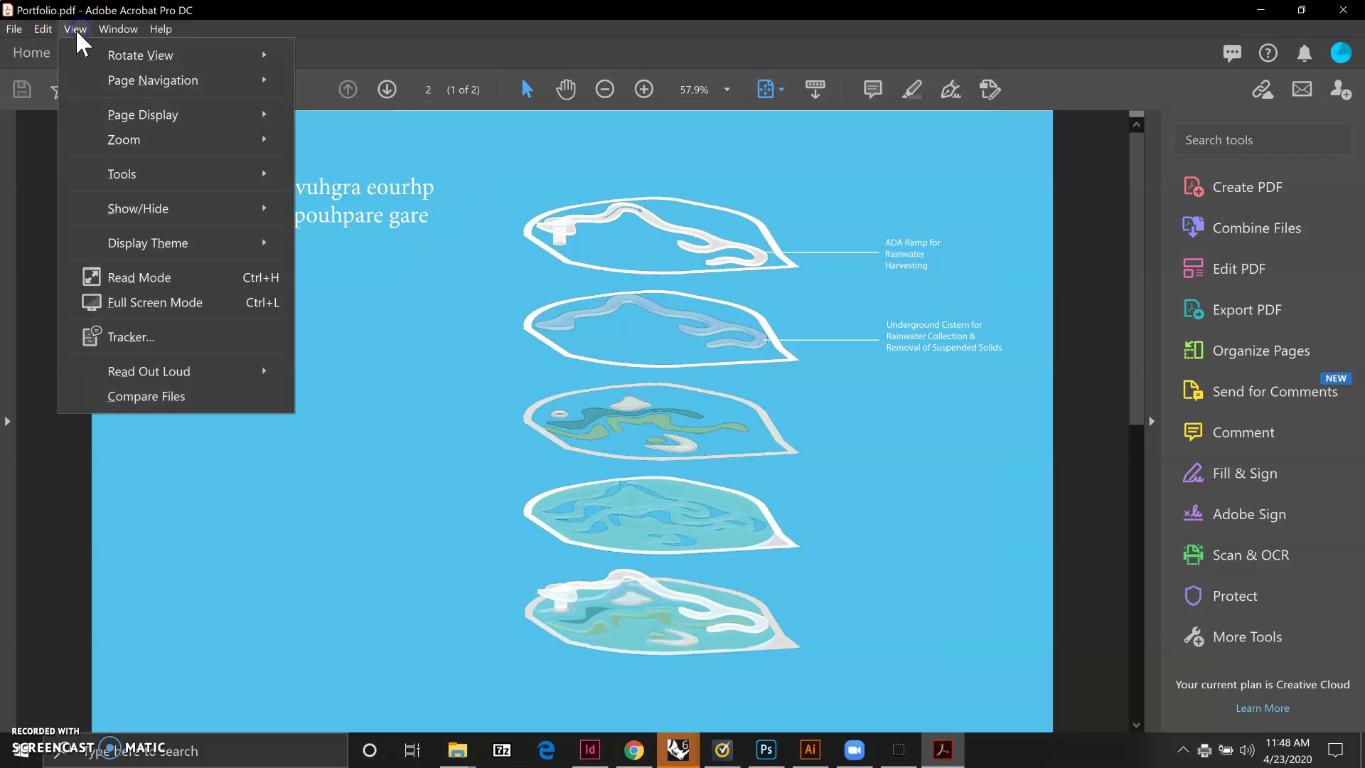
{"action": "mouse_move", "coordinate": [139, 121]}
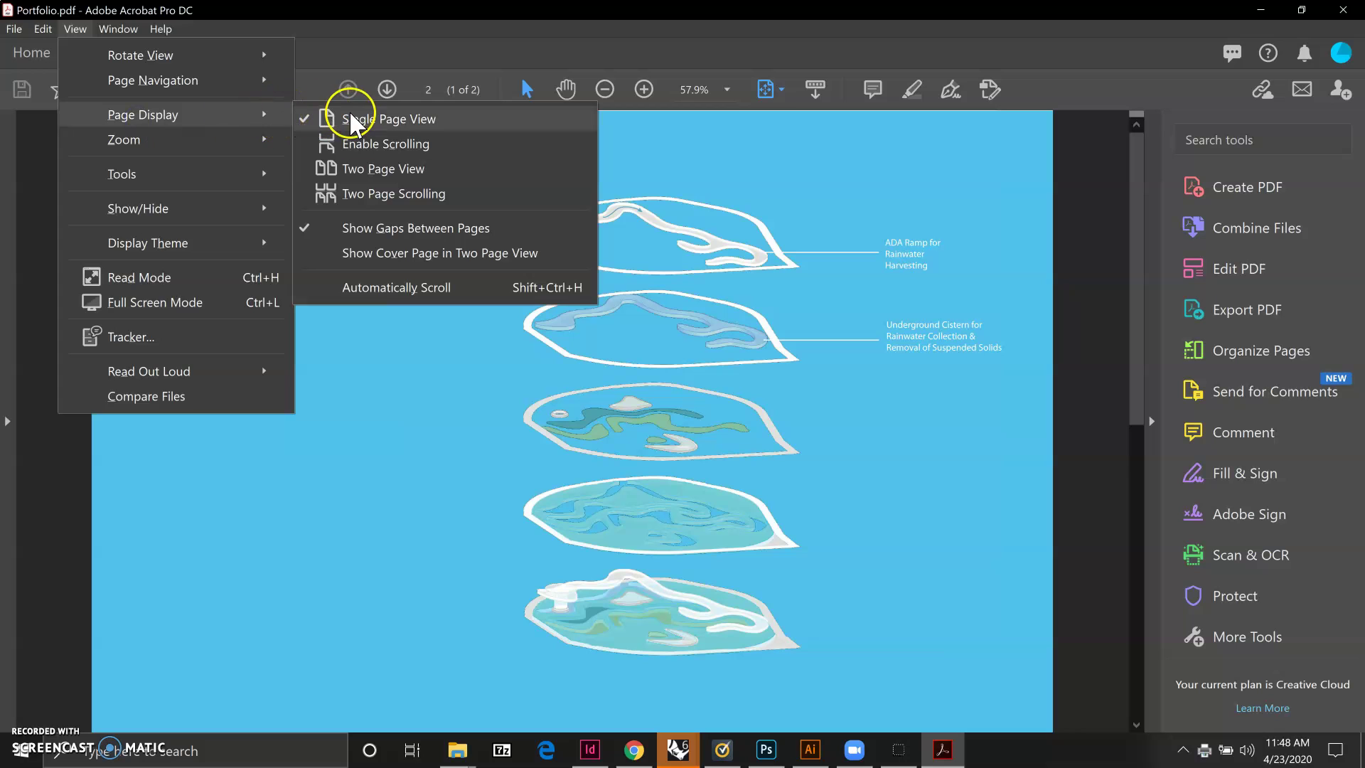
{"action": "left_click", "coordinate": [369, 170]}
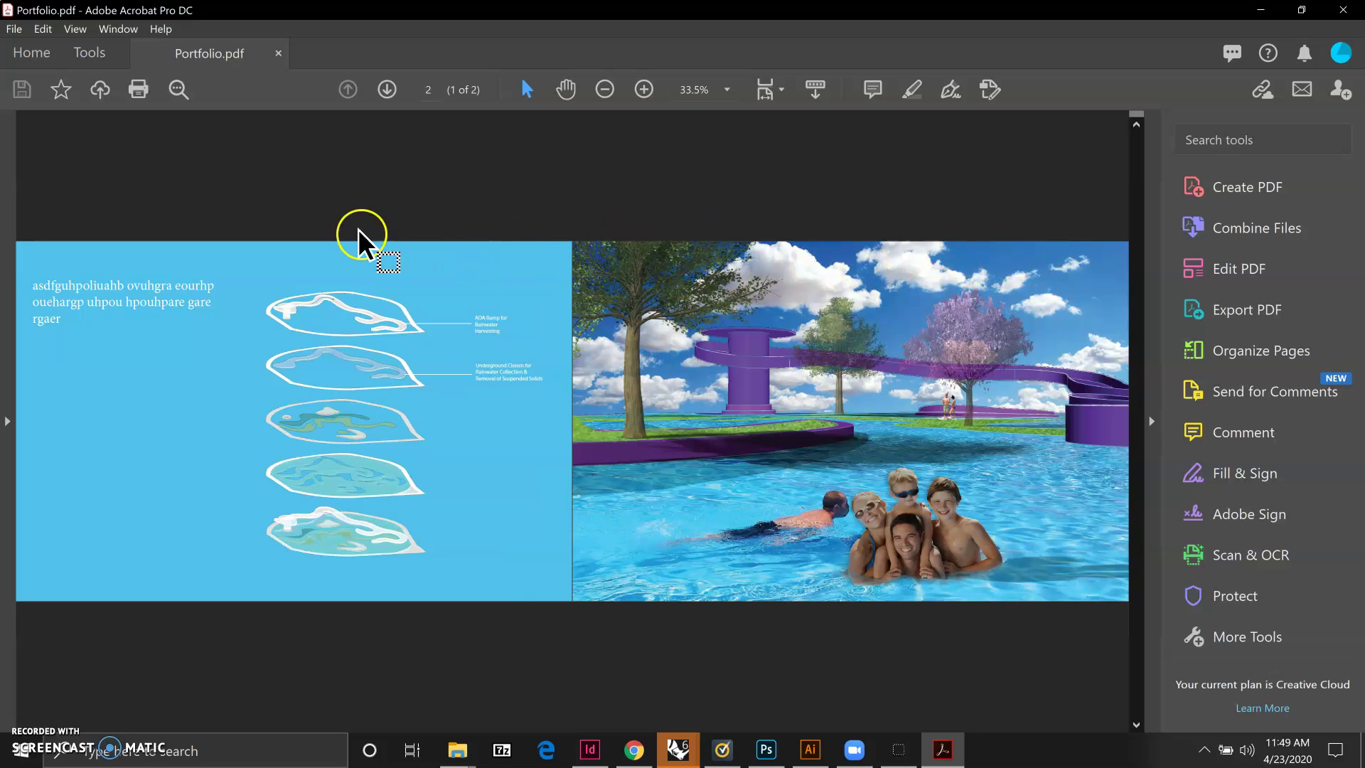
{"action": "left_click_drag", "start_coordinate": [426, 427], "coordinate": [344, 597]}
{"action": "left_click", "coordinate": [609, 655]}
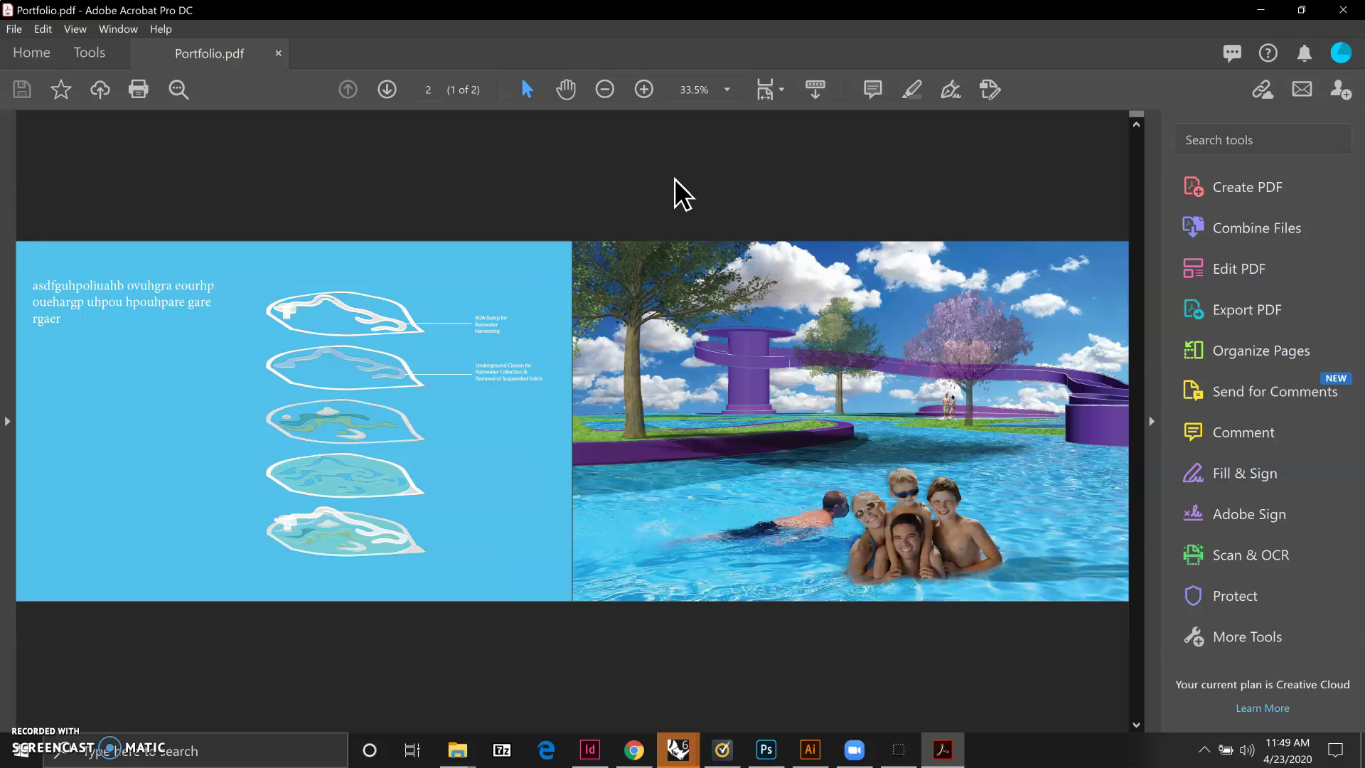
{"action": "left_click", "coordinate": [680, 181]}
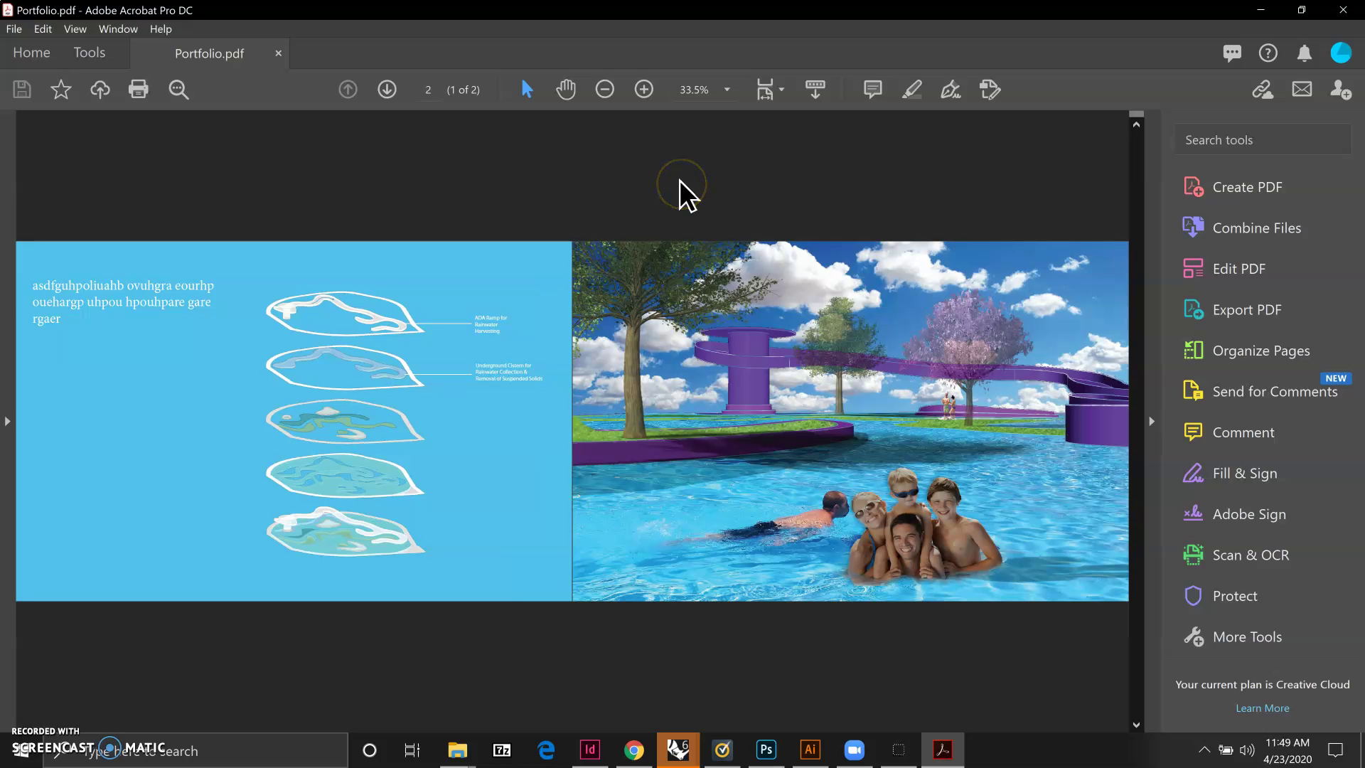